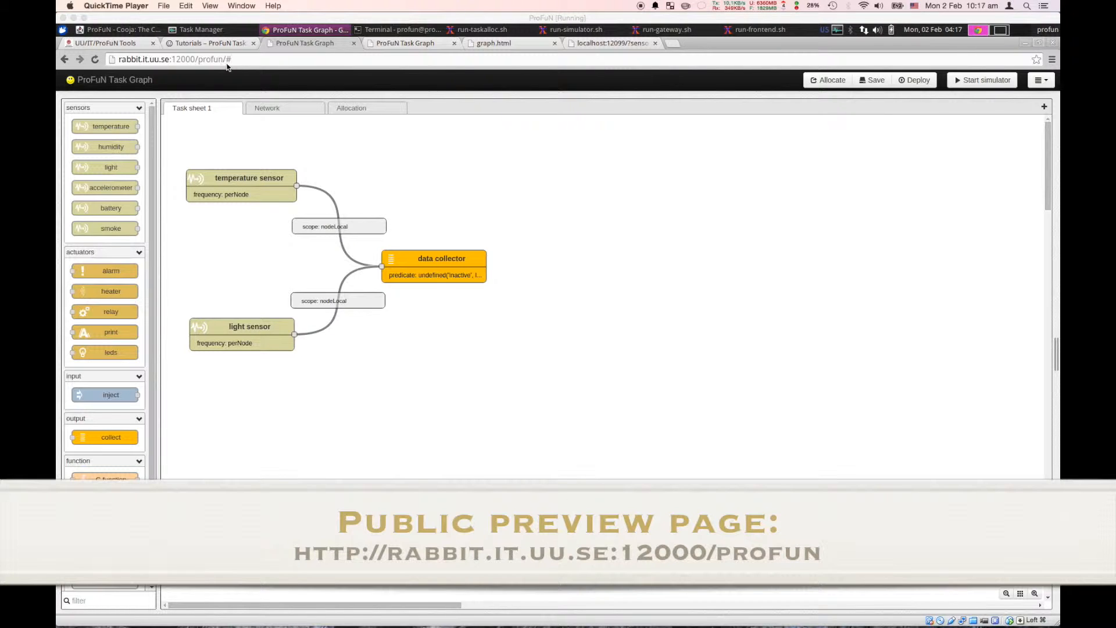
pyautogui.moveTo(214, 59); pyautogui.dragTo(104, 61)
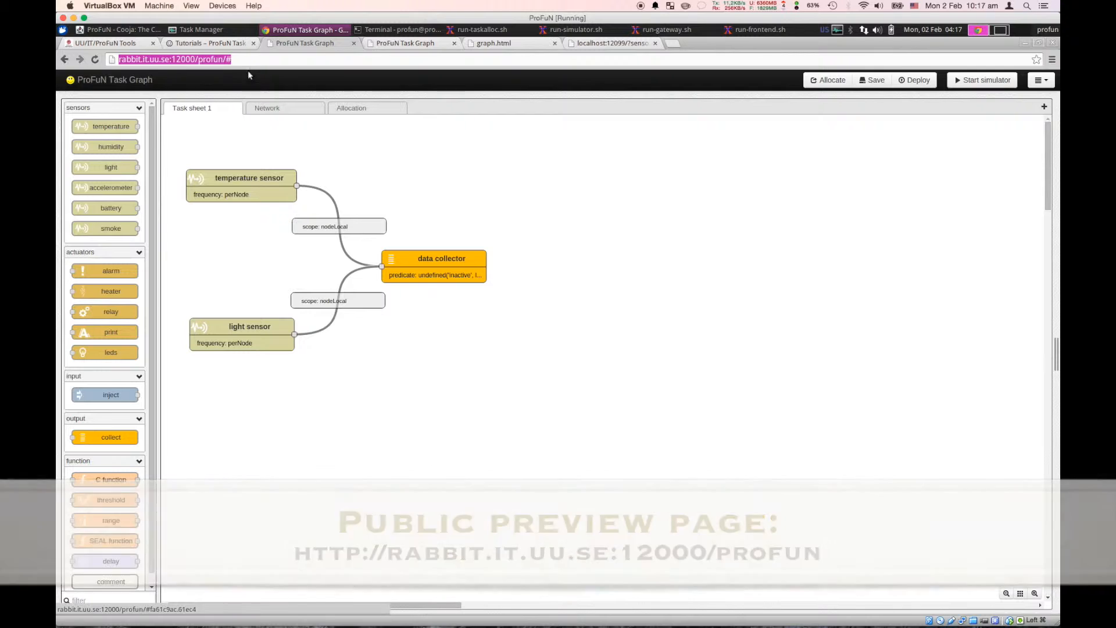
pyautogui.click(254, 59)
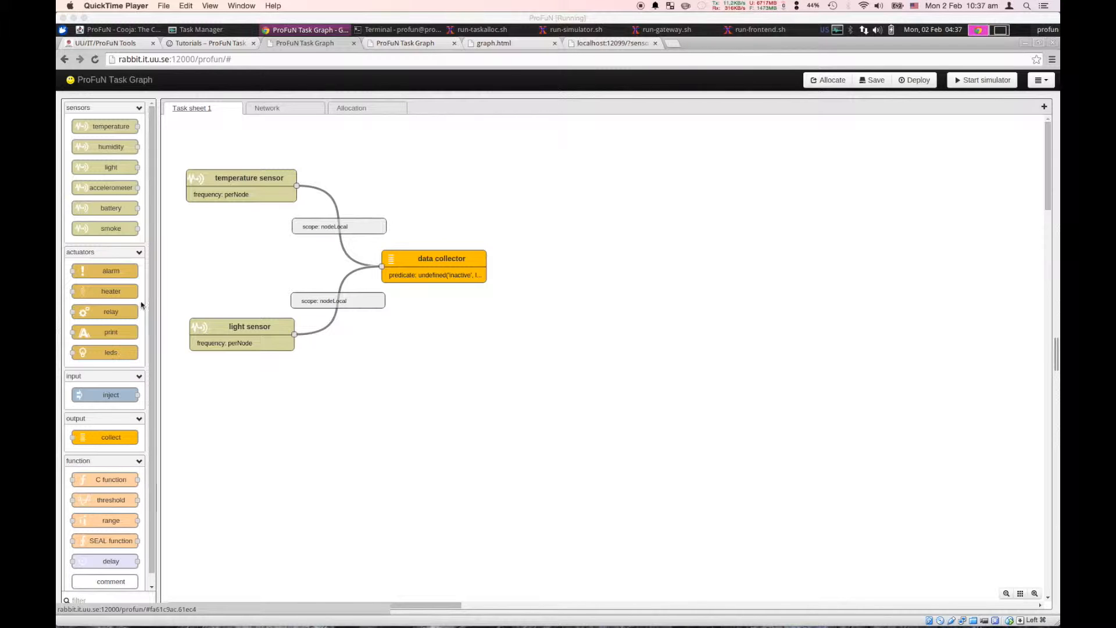
# Examine the example project's network layout, checking the sensor nodes and link percentages across the whole building floor plan
pyautogui.click(295, 111)
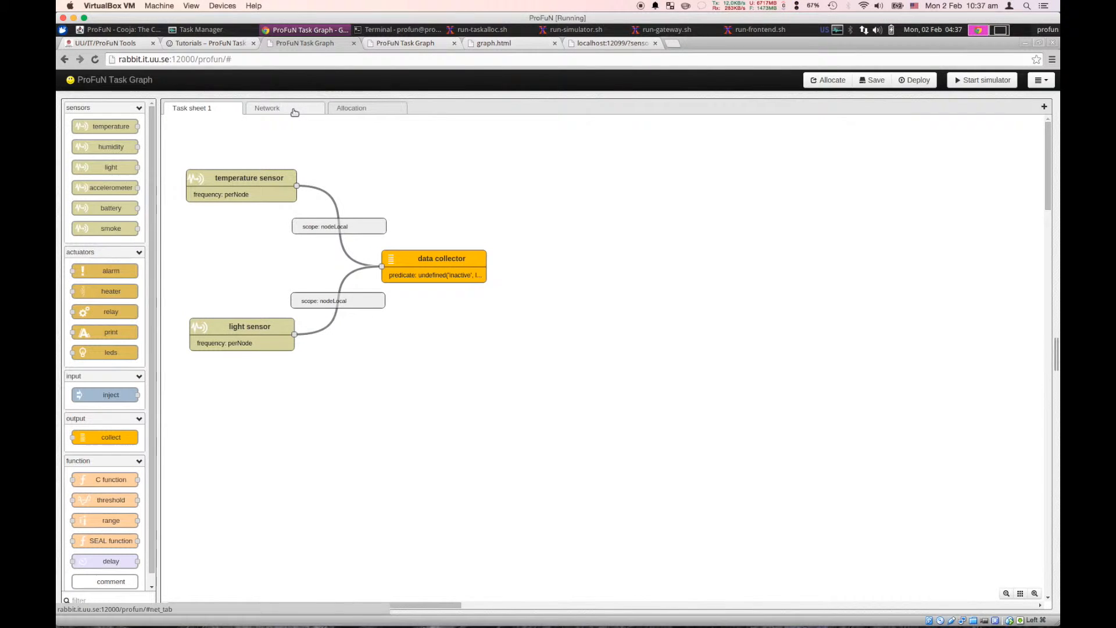
pyautogui.click(295, 112)
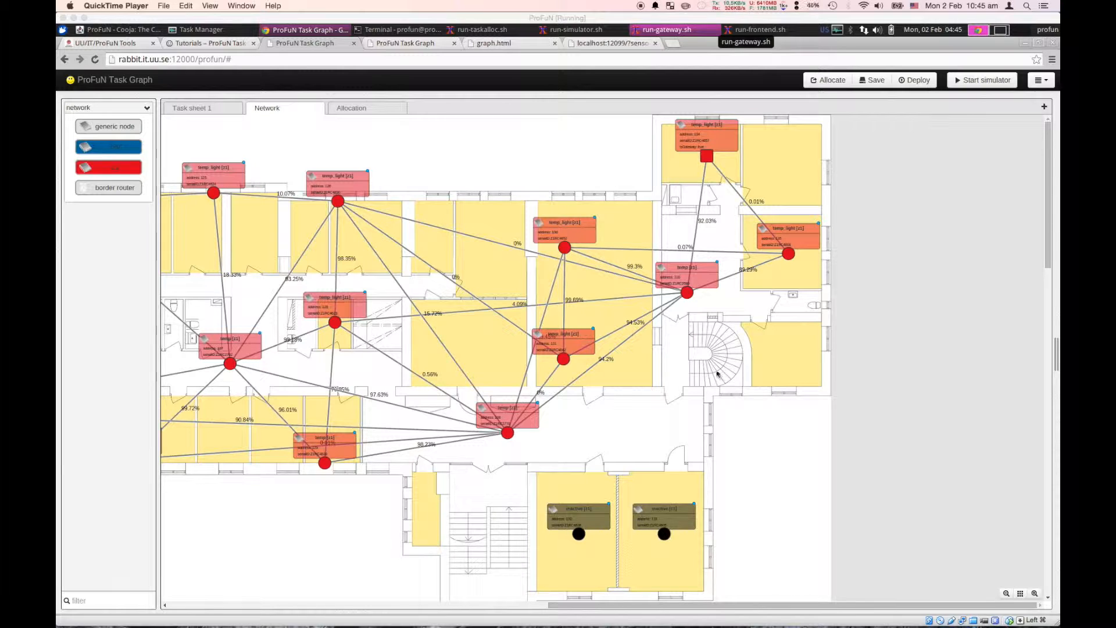
pyautogui.click(674, 361)
pyautogui.hscroll(-15, 803, 423)
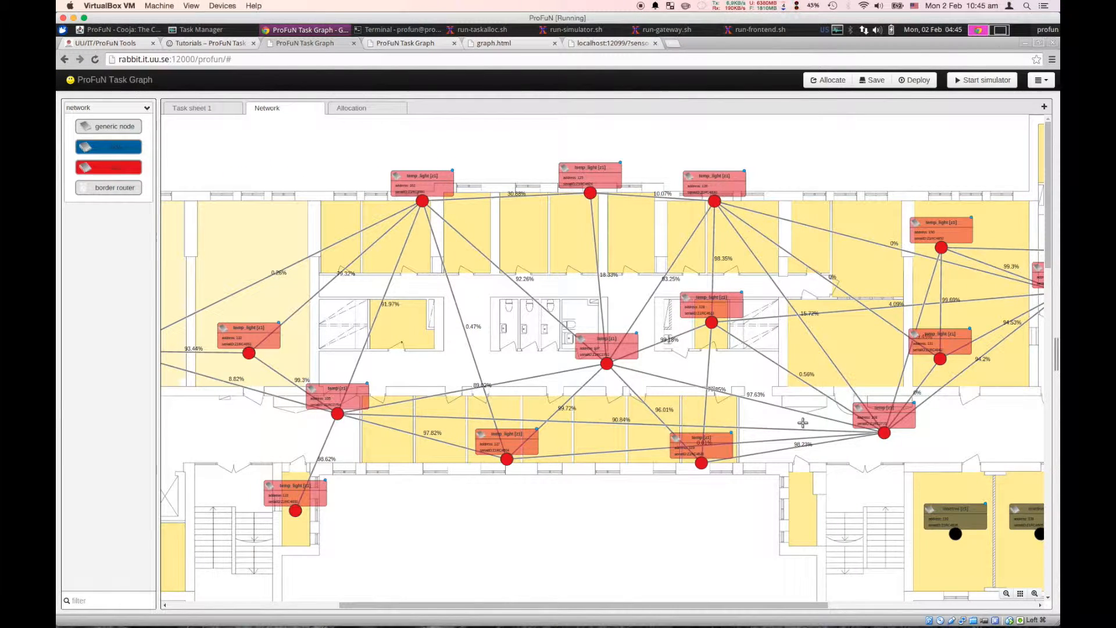
pyautogui.hscroll(-11, 803, 423)
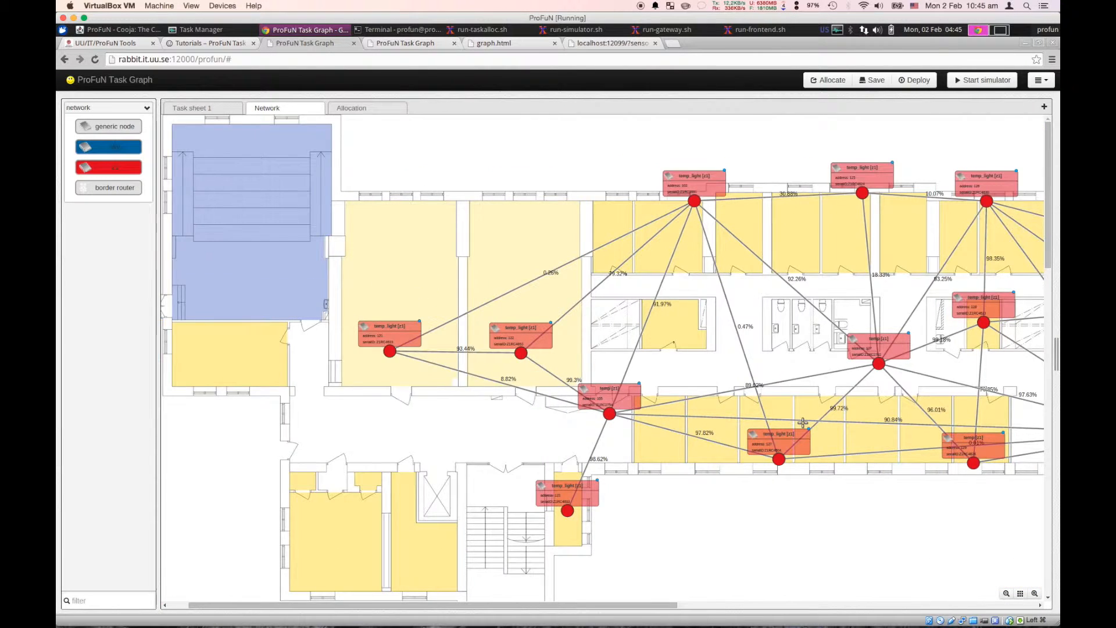
pyautogui.hscroll(-2, 803, 423)
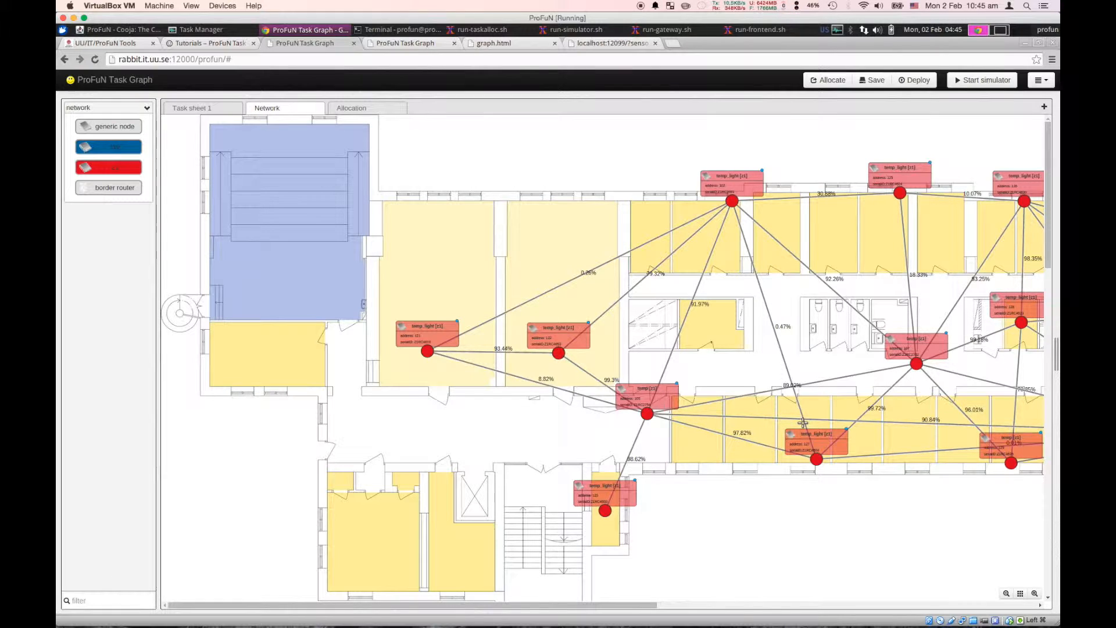
pyautogui.hscroll(7, 803, 423)
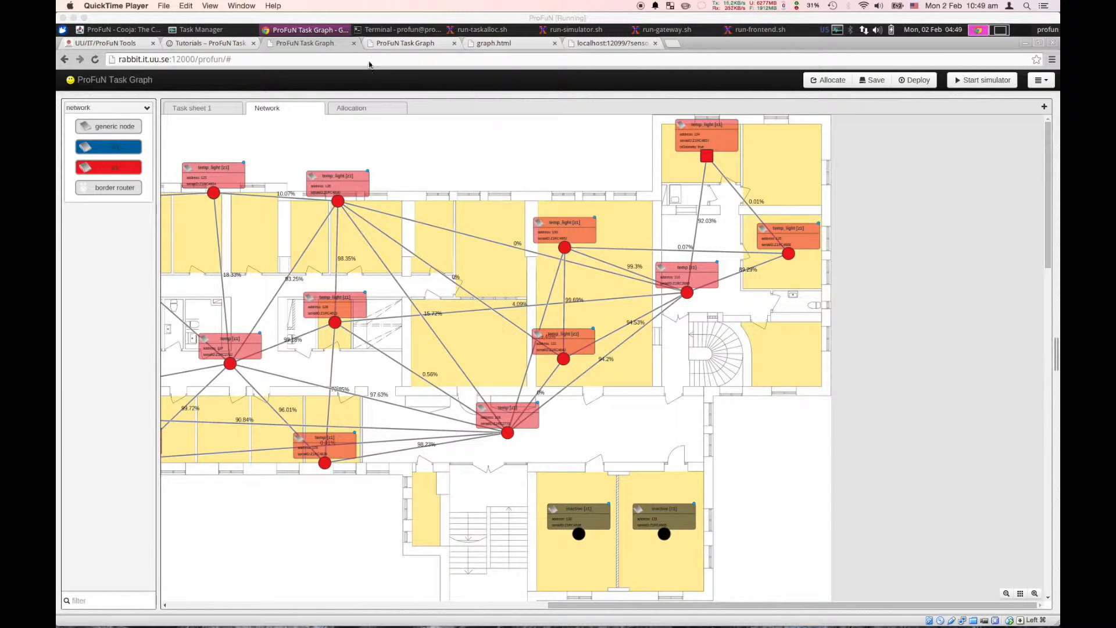
# In the empty local ProFuN project, add a light sensor and a data collector to Task sheet 1 and connect sensor to collector
pyautogui.click(392, 44)
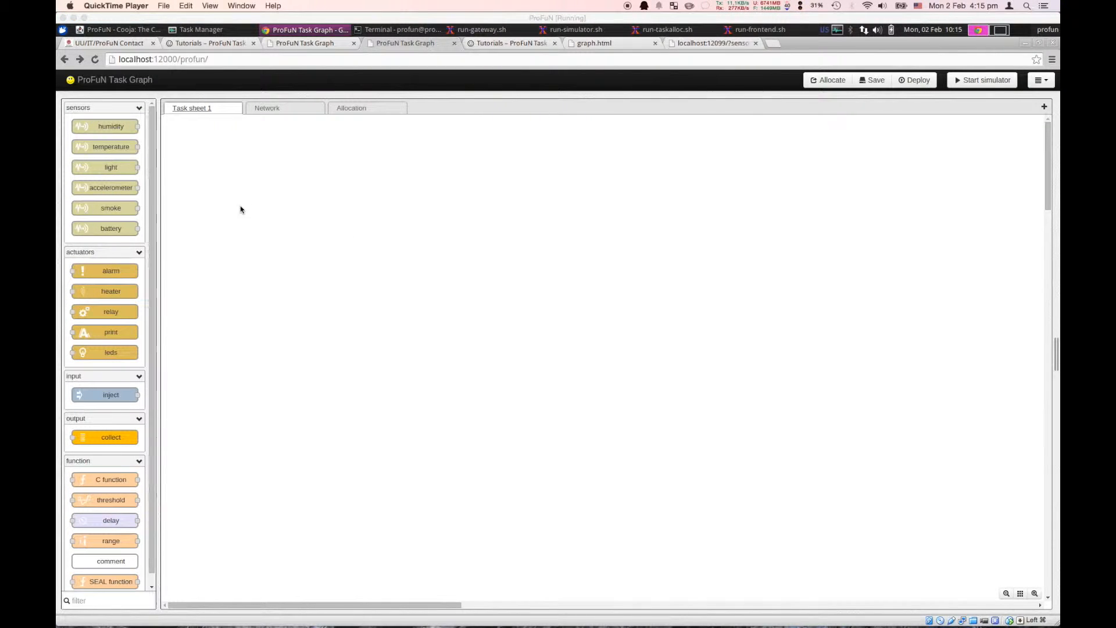
pyautogui.moveTo(117, 170); pyautogui.dragTo(311, 192)
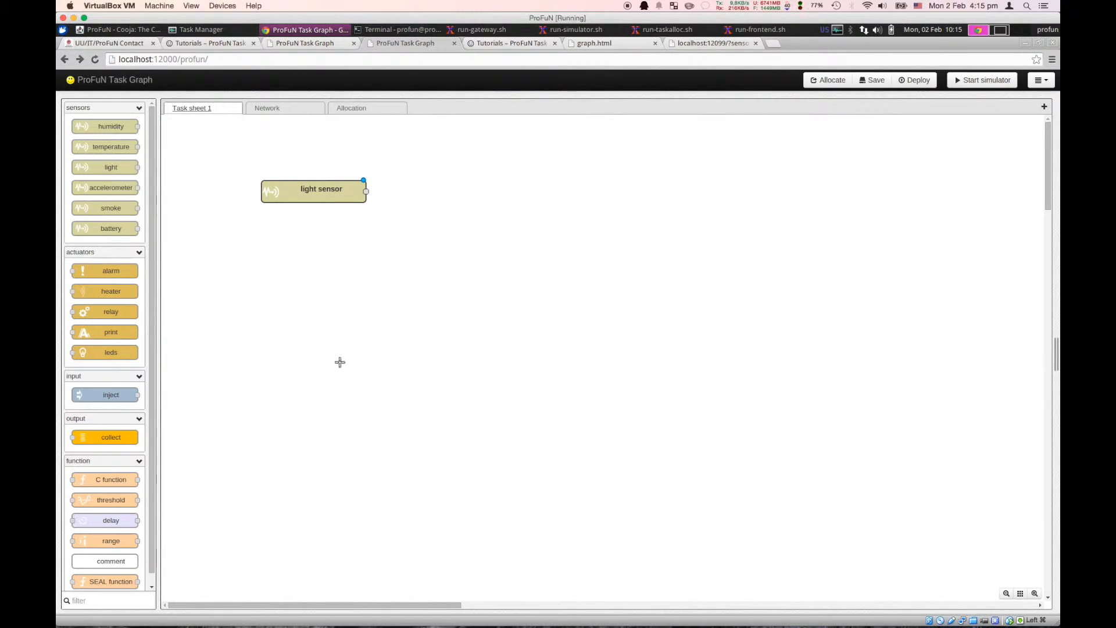
pyautogui.moveTo(111, 440); pyautogui.dragTo(475, 278)
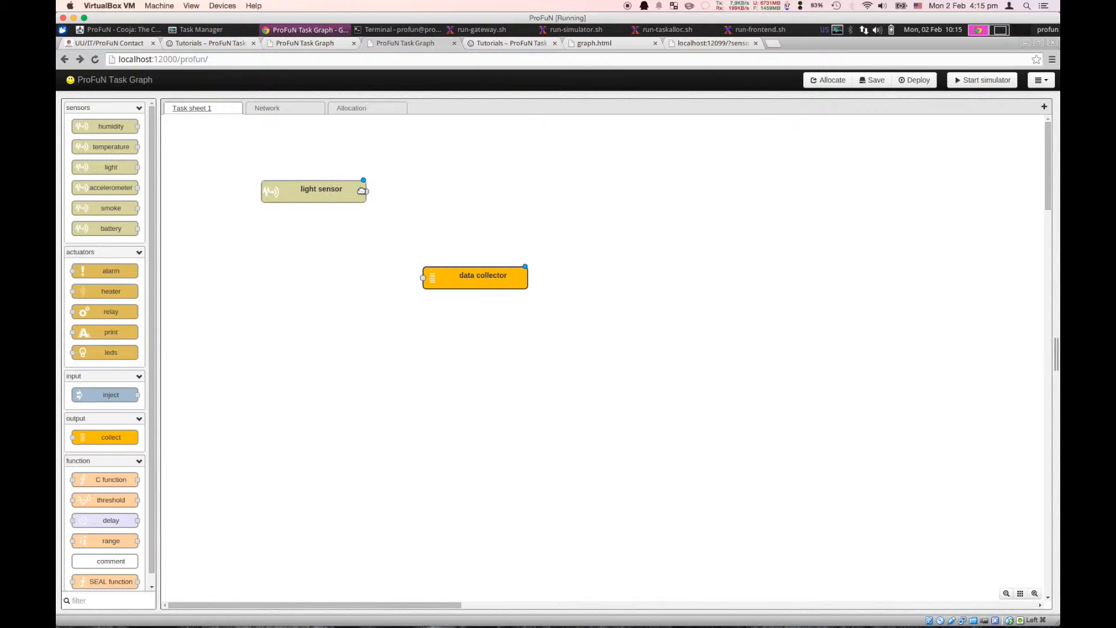
pyautogui.moveTo(366, 191); pyautogui.dragTo(423, 278)
# Review the light sensor's main, constraints, frequency, advanced and status settings without changing them, and show its properties in the sidebar
pyautogui.doubleClick(338, 193)
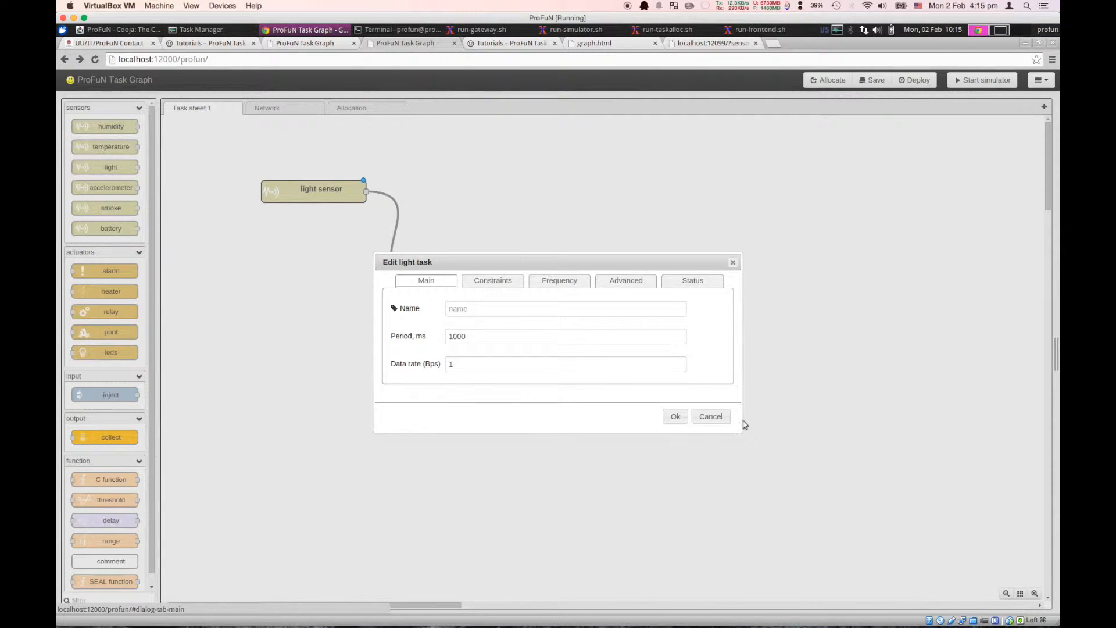
pyautogui.click(491, 285)
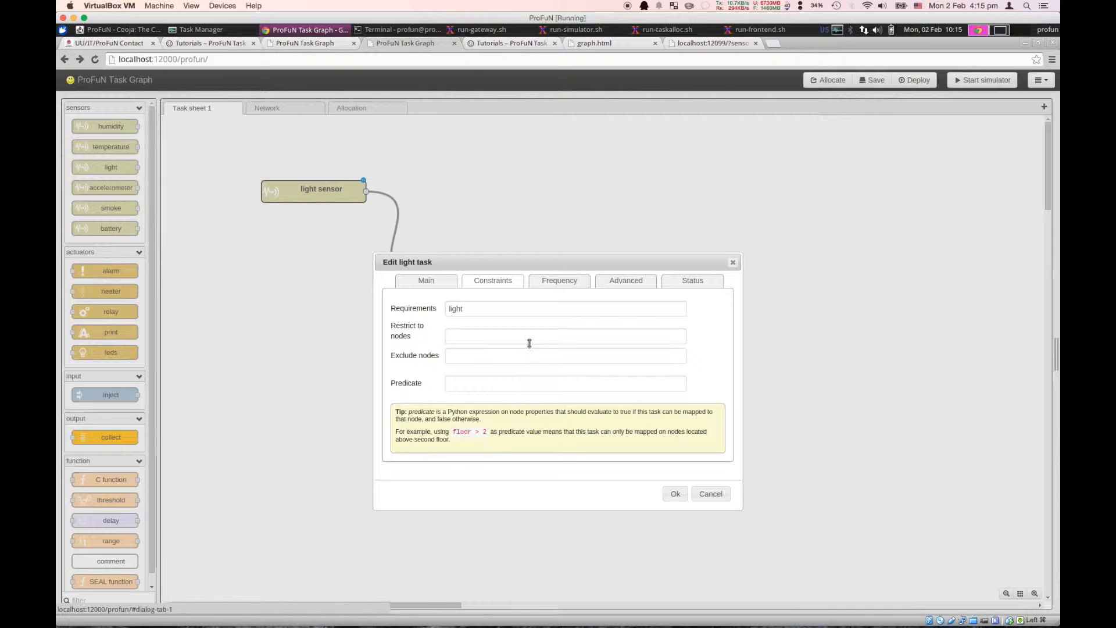
pyautogui.click(560, 283)
pyautogui.click(459, 309)
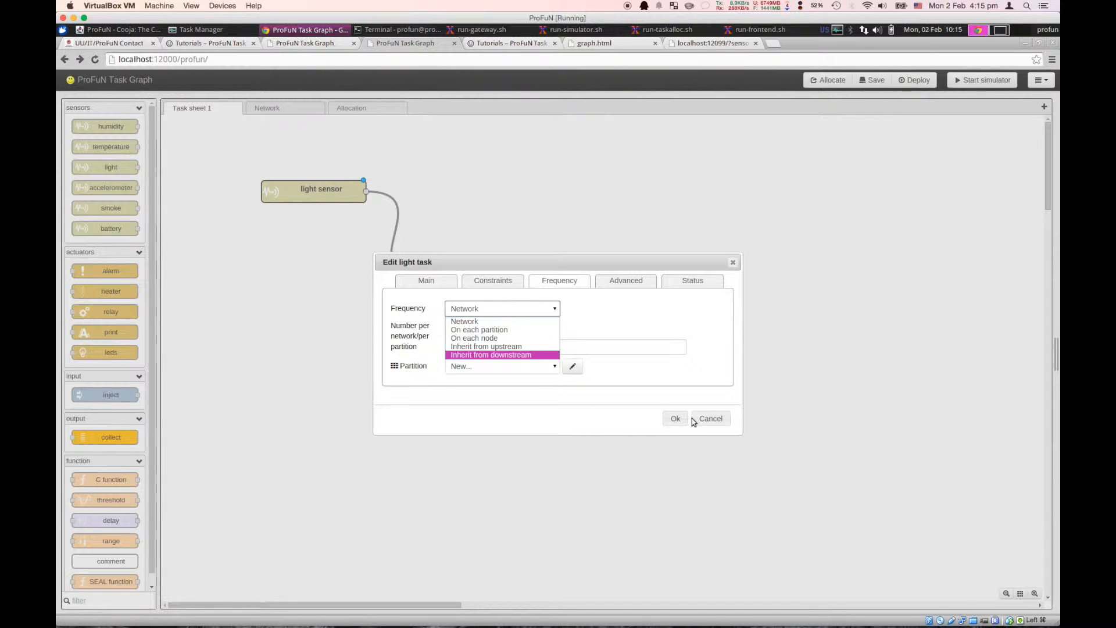
pyautogui.click(622, 284)
pyautogui.click(676, 284)
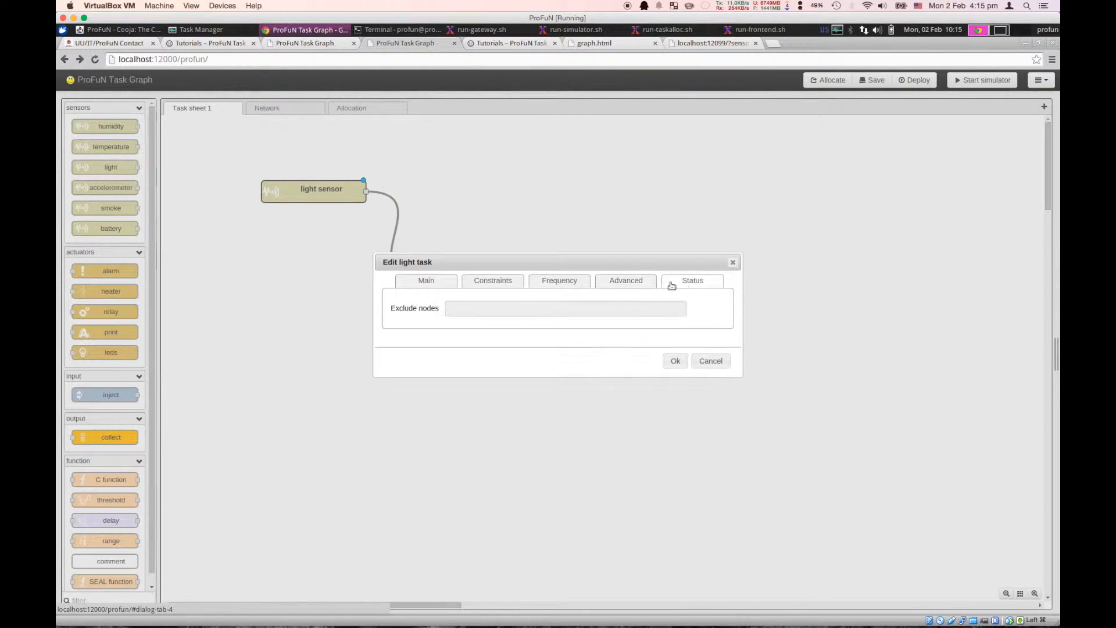
pyautogui.click(640, 284)
pyautogui.click(710, 407)
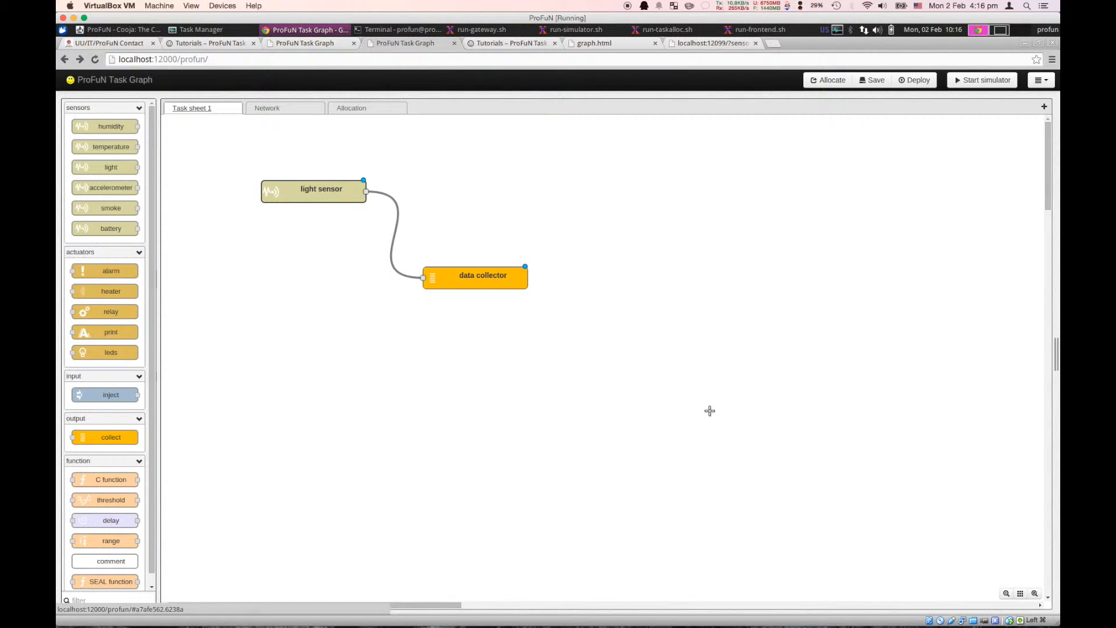
pyautogui.hotkey('ctrl', 'space')
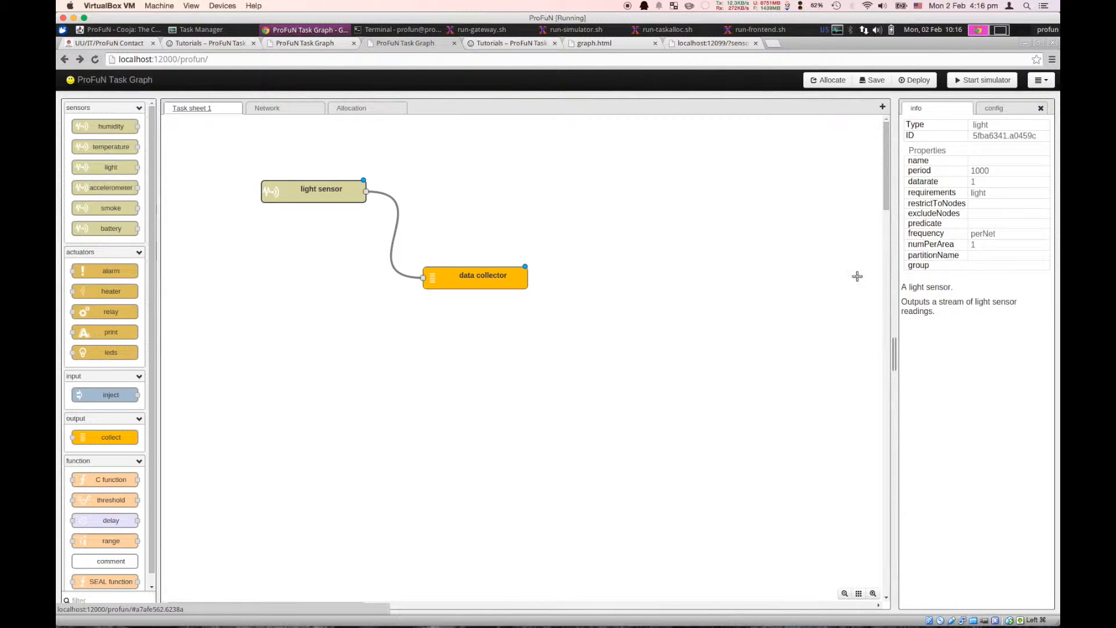
# Upload sample_apartment.png and set it as the background image of the network view
pyautogui.click(279, 108)
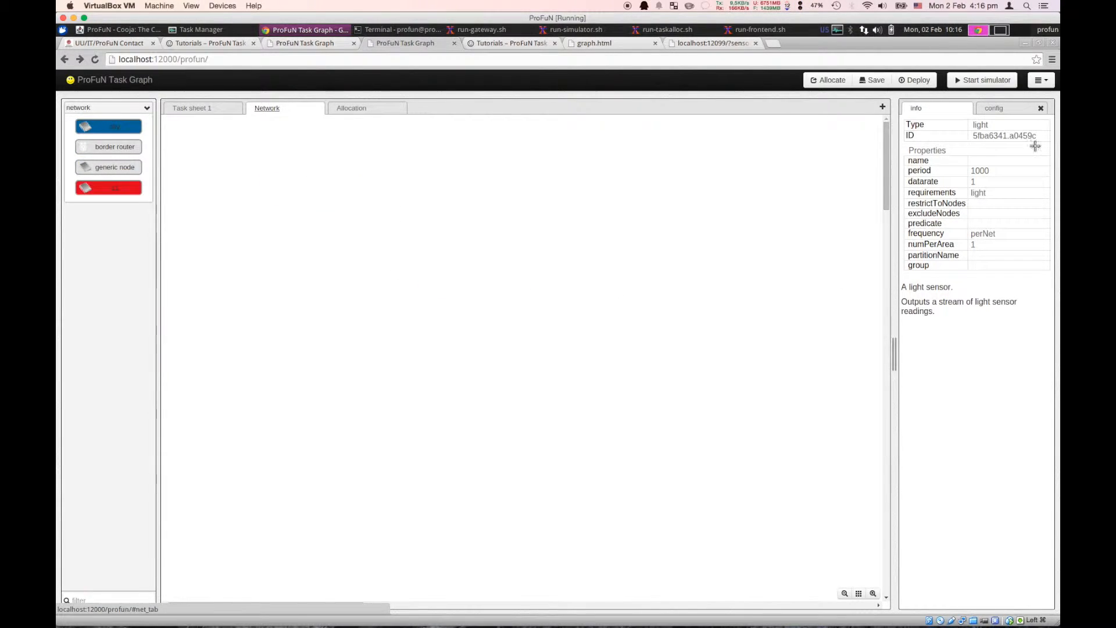
pyautogui.click(1041, 80)
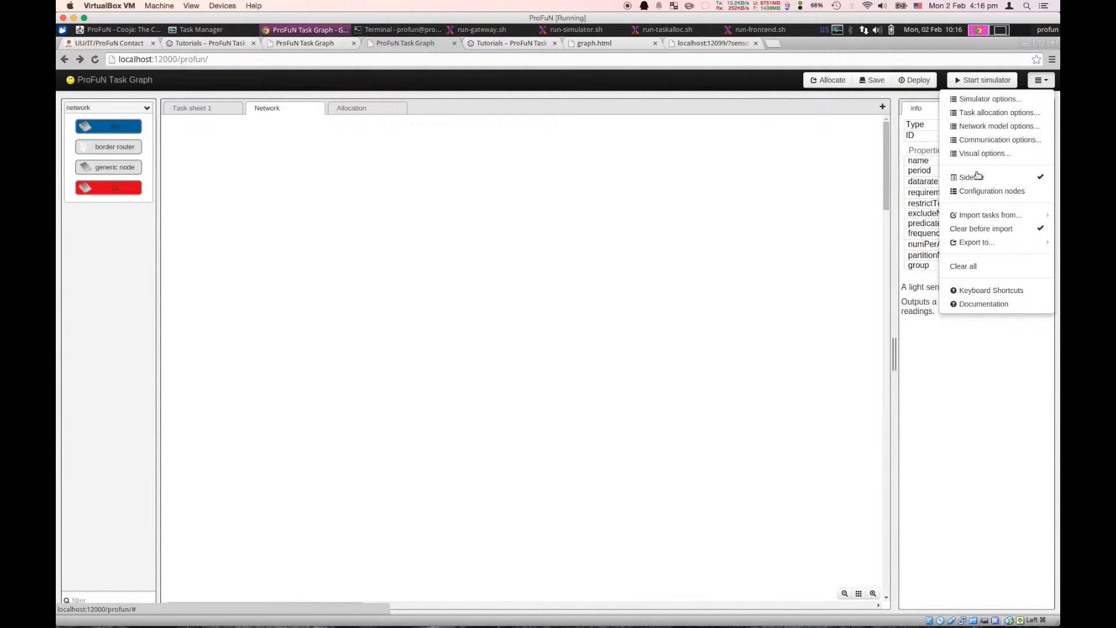
pyautogui.click(975, 153)
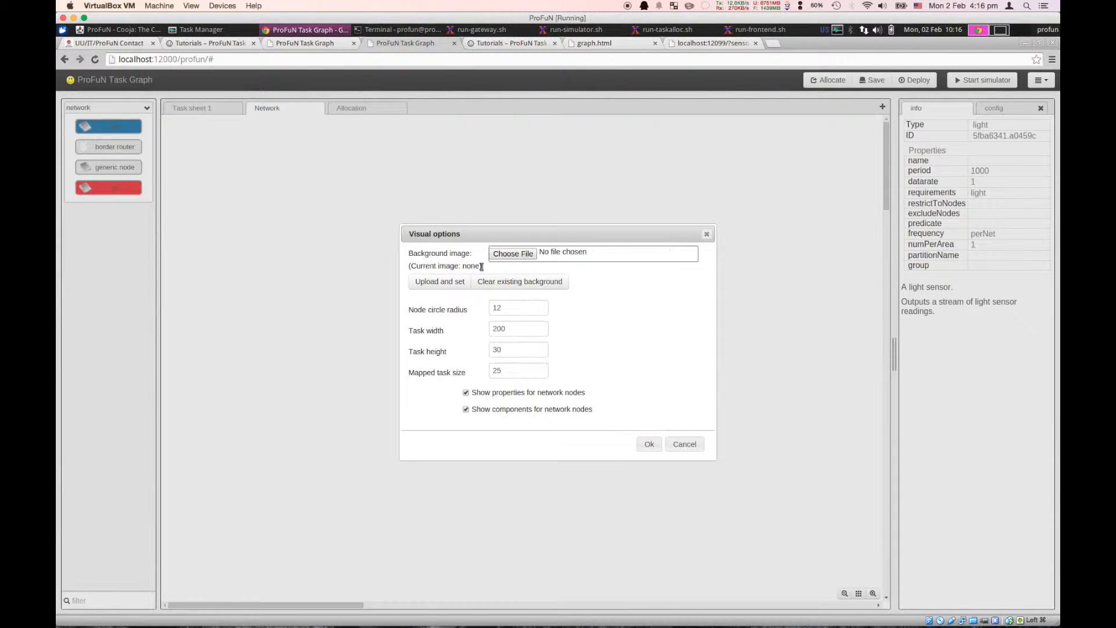
pyautogui.click(504, 256)
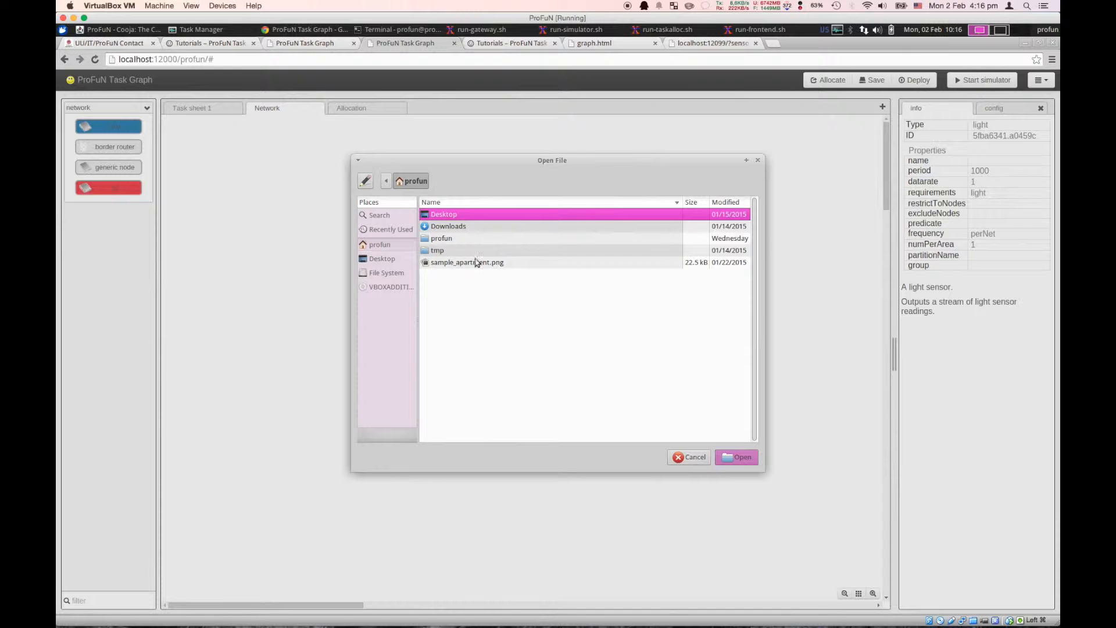
pyautogui.click(496, 263)
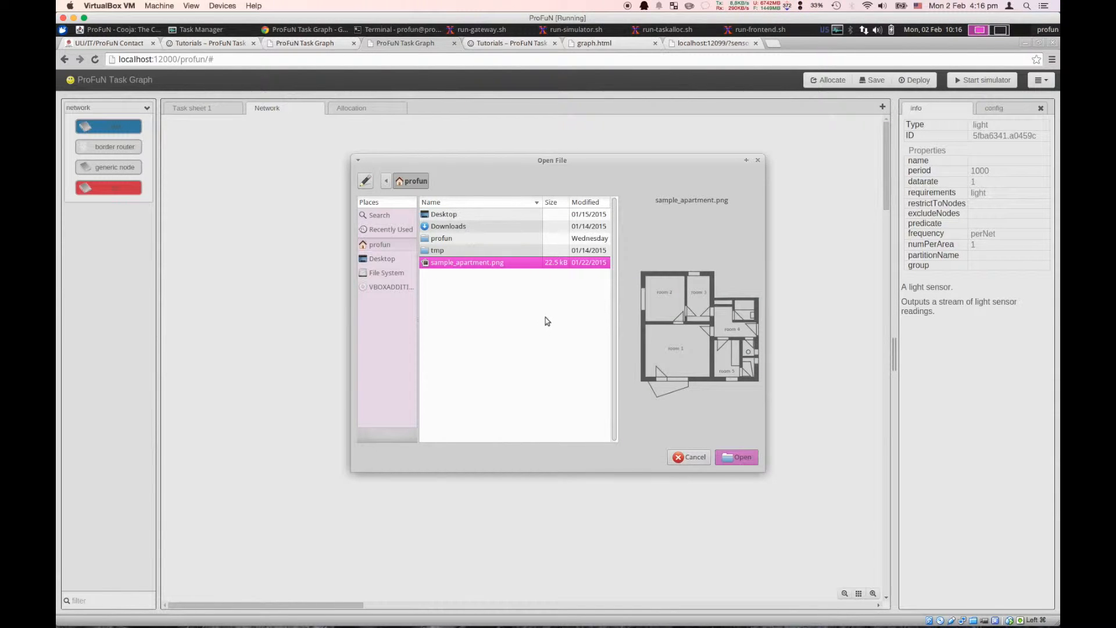
pyautogui.click(741, 460)
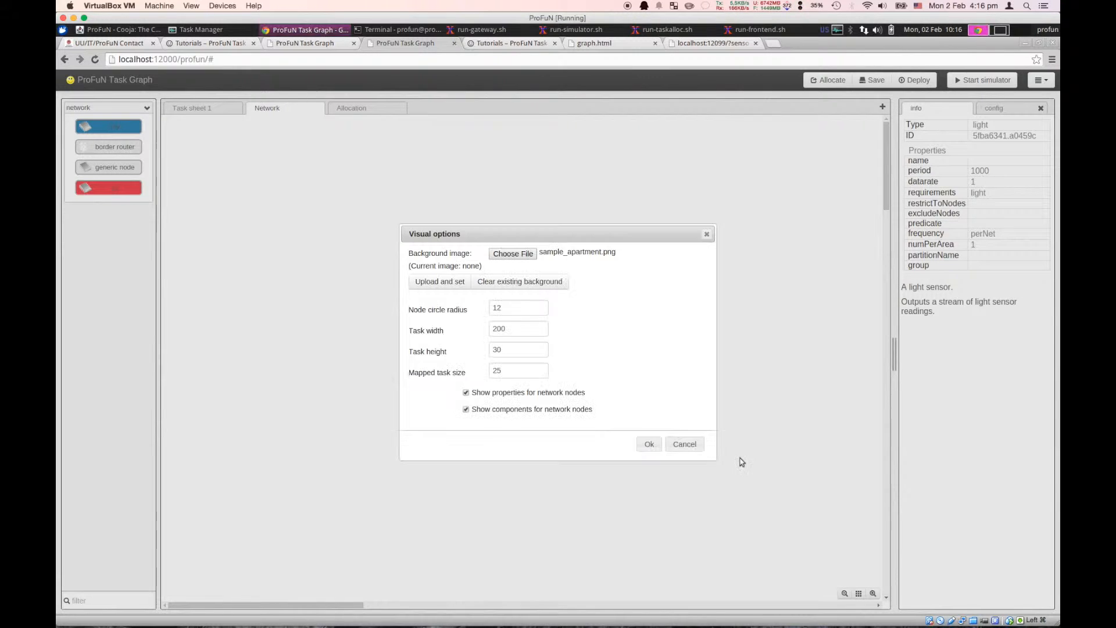
pyautogui.click(457, 285)
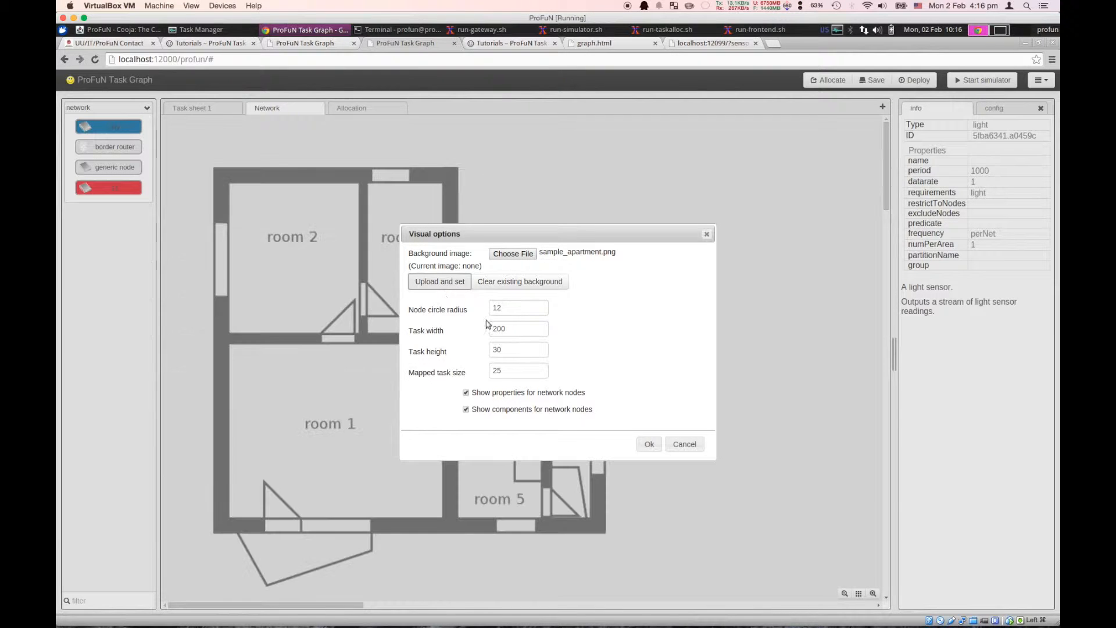
pyautogui.click(649, 443)
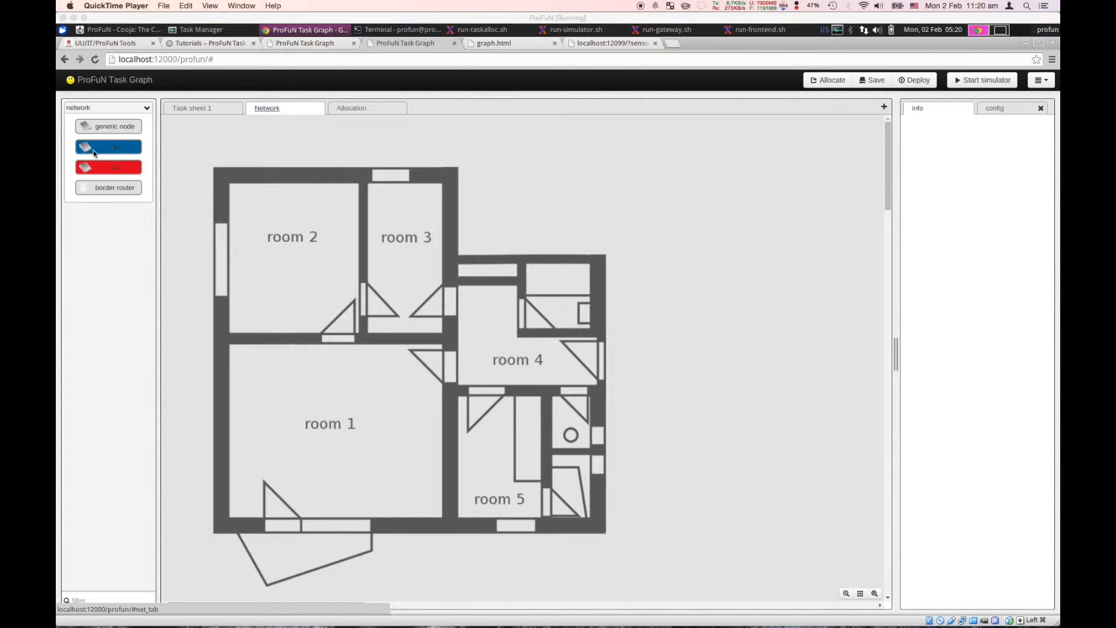
# Place a sky node in room 2 and assign it a new template named Sensor
pyautogui.moveTo(107, 148); pyautogui.dragTo(295, 210)
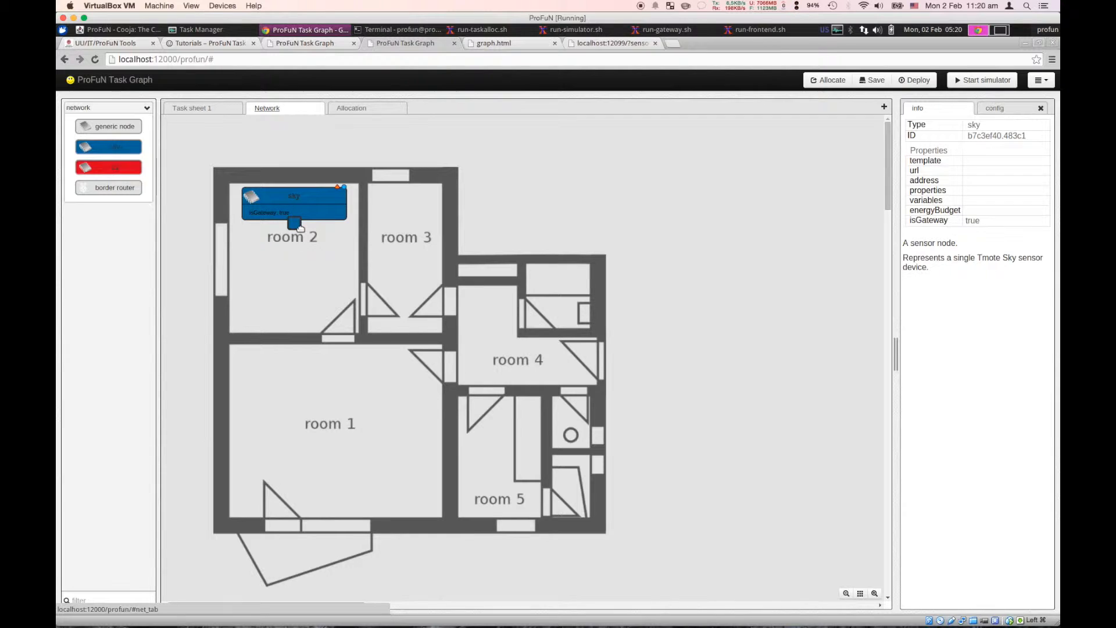
pyautogui.doubleClick(325, 210)
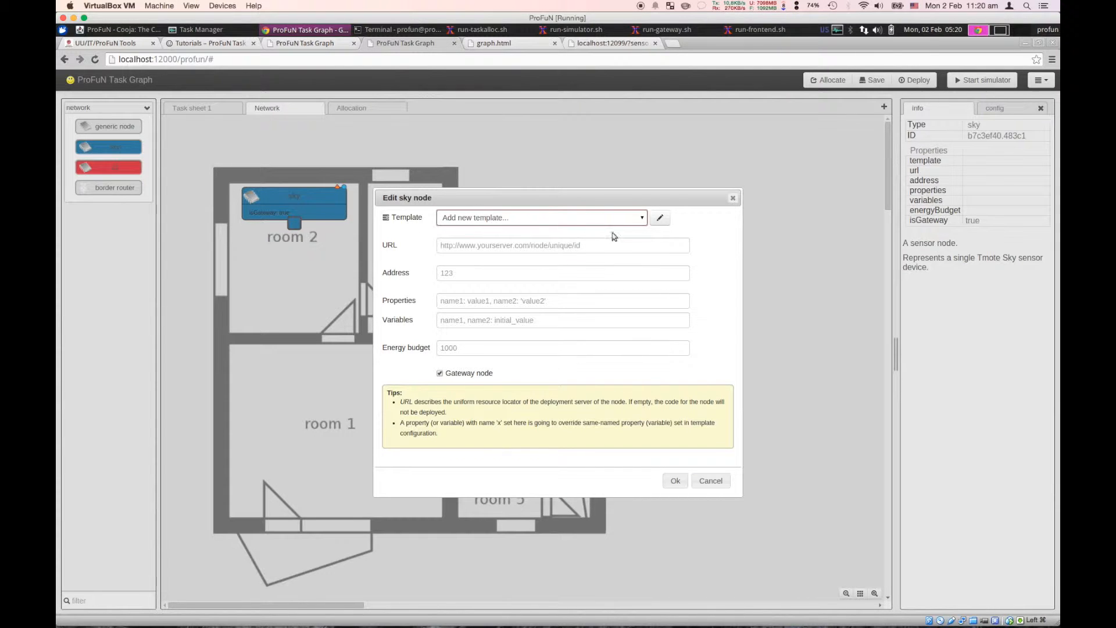
pyautogui.click(641, 219)
pyautogui.click(642, 219)
pyautogui.click(657, 219)
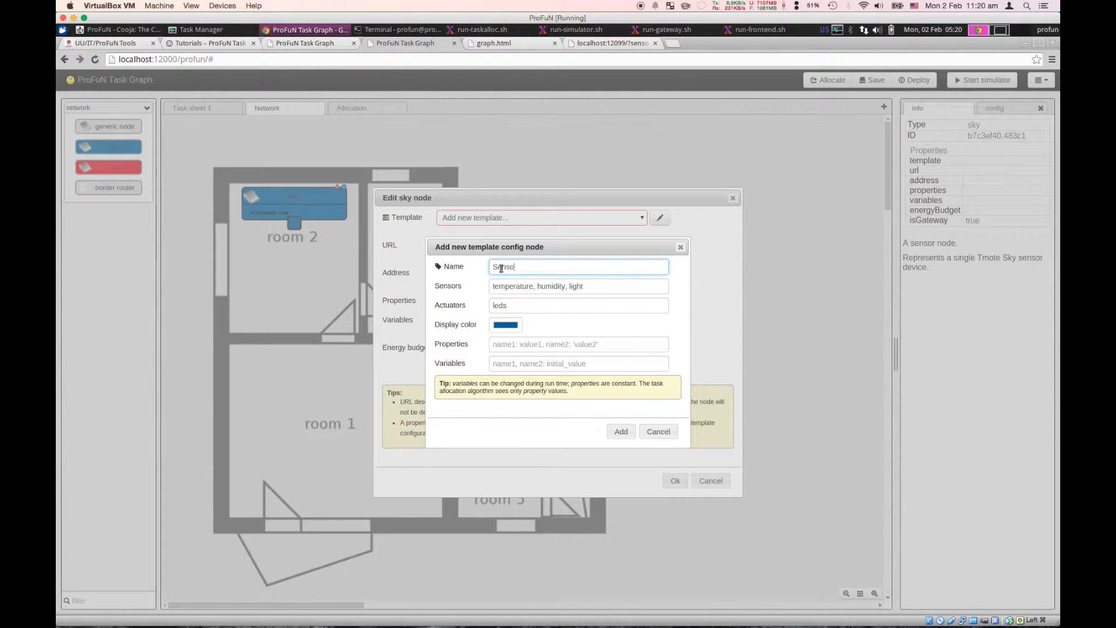
pyautogui.click(621, 431)
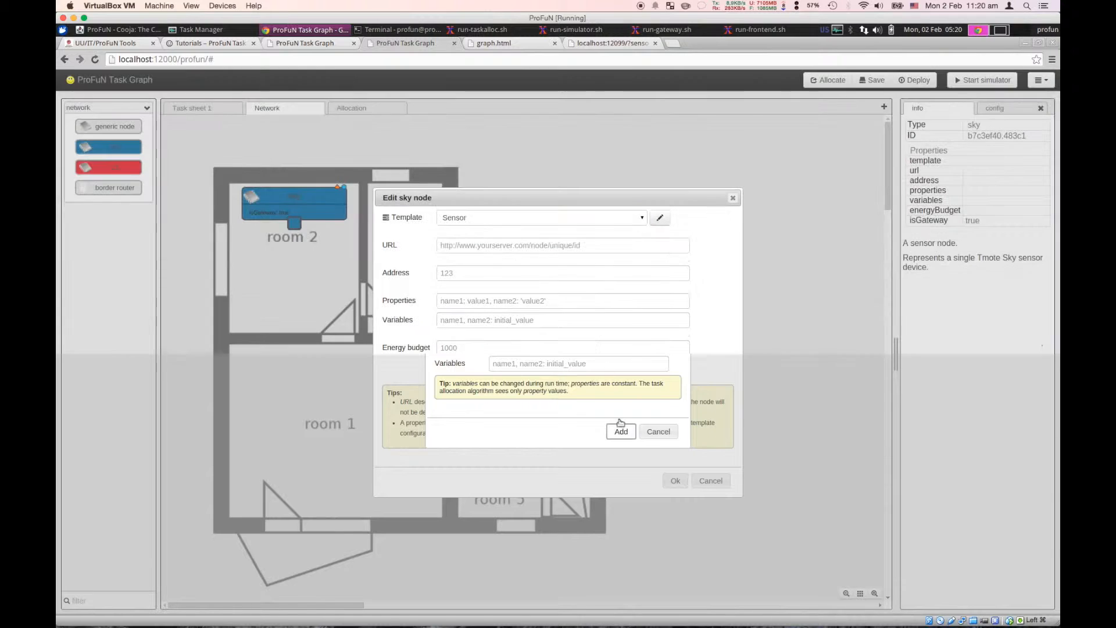
pyautogui.click(464, 220)
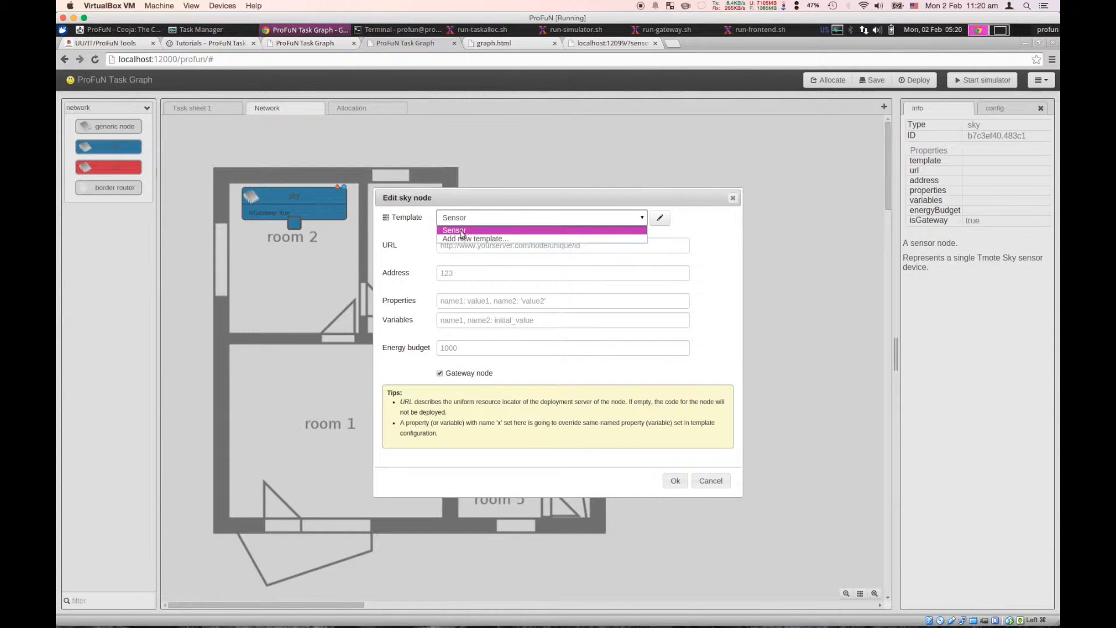
pyautogui.click(570, 229)
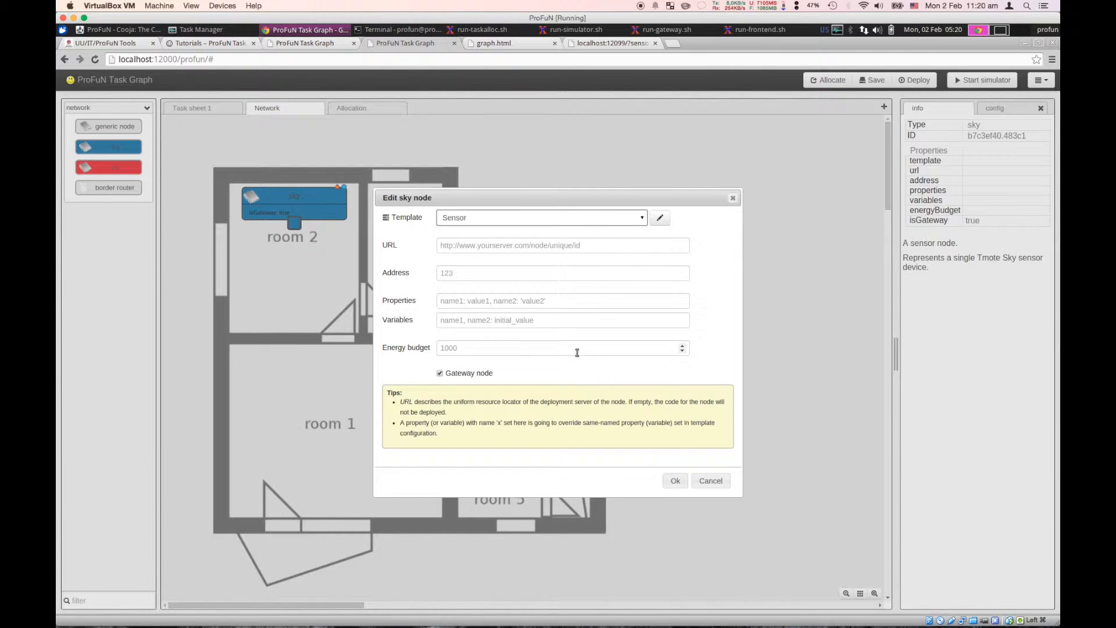
pyautogui.click(675, 481)
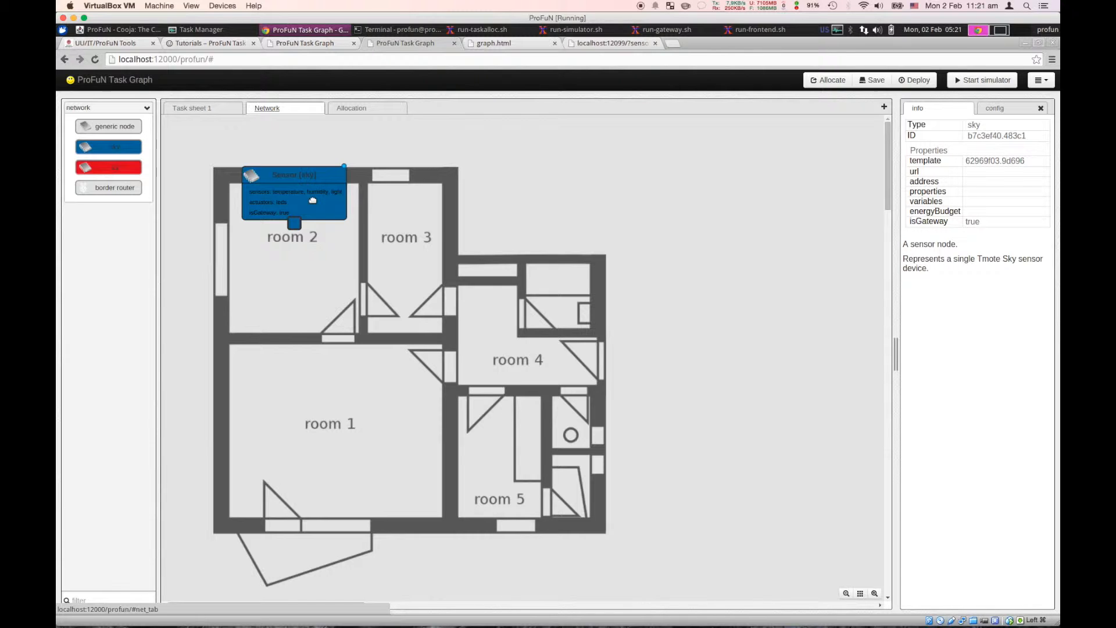
# Copy the Sensor node in room 2 and place one duplicate in room 3 and another in room 4
pyautogui.hotkey('ctrl', 'c')
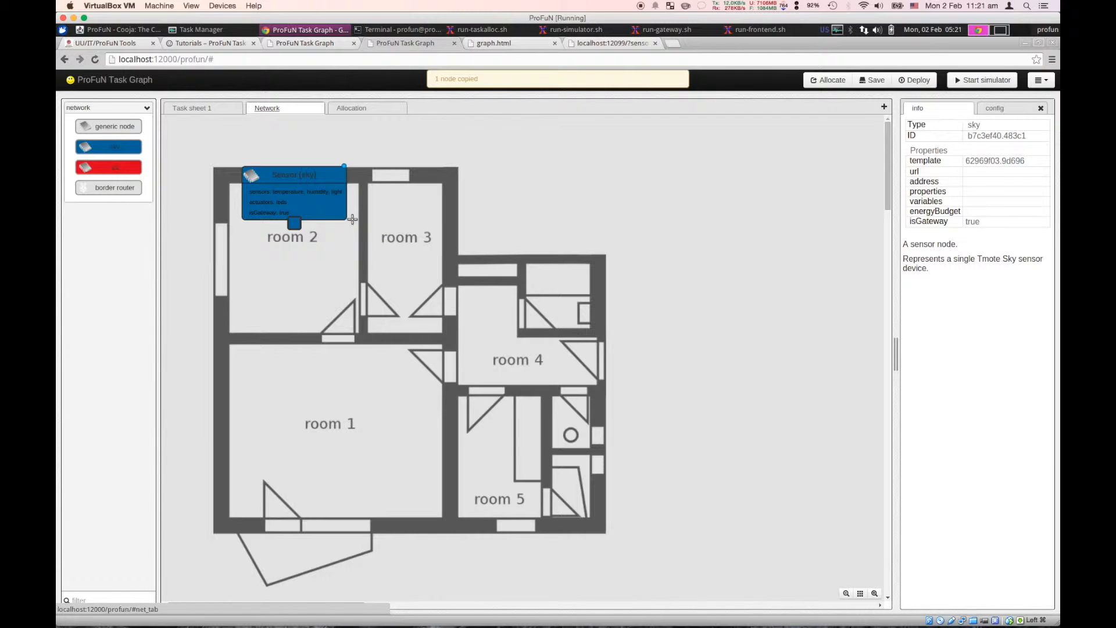
pyautogui.hotkey('ctrl', 'v')
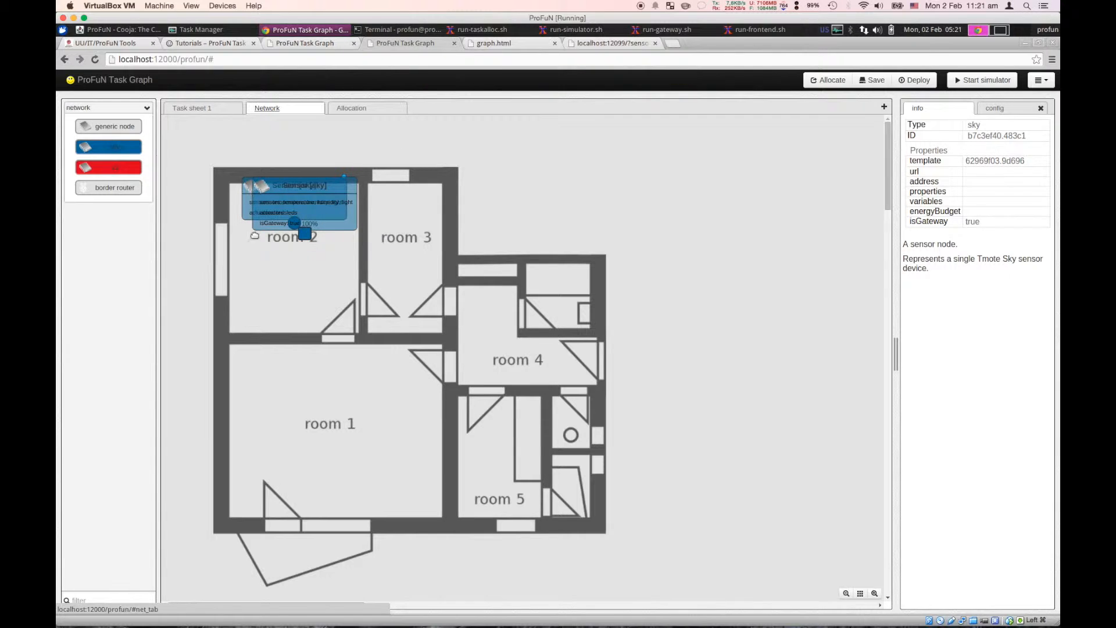
pyautogui.click(409, 258)
pyautogui.moveTo(410, 258); pyautogui.dragTo(388, 319)
pyautogui.hotkey('ctrl', 'v')
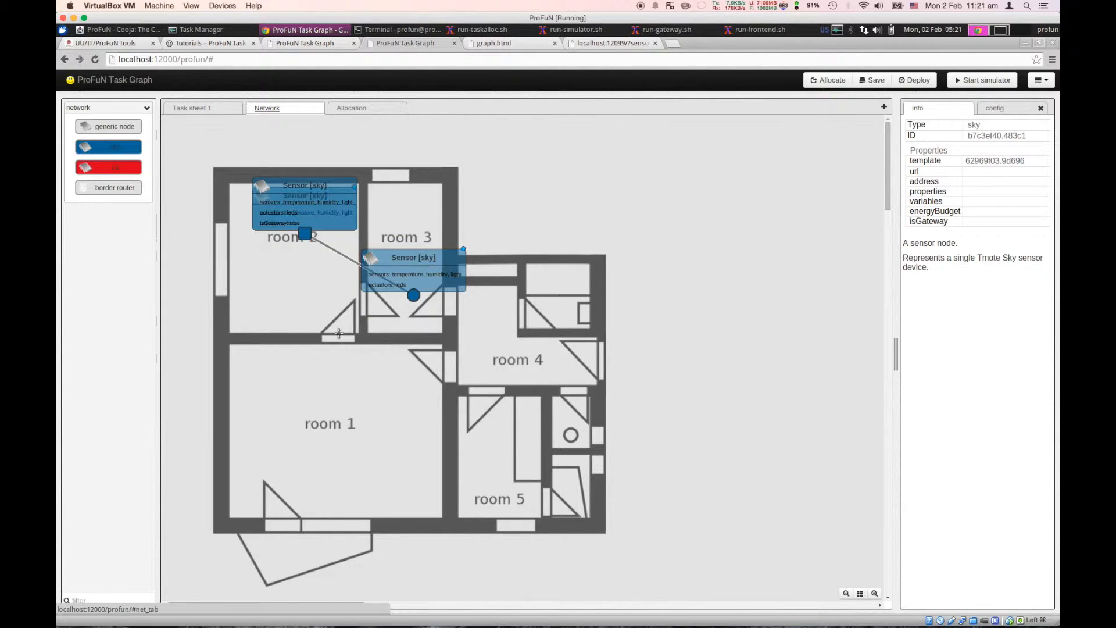
pyautogui.click(301, 183)
pyautogui.moveTo(302, 184); pyautogui.dragTo(545, 325)
pyautogui.moveTo(451, 330); pyautogui.dragTo(484, 315)
# Duplicate the room 4 Sensor node twice, placing one copy in room 5 and one in room 1
pyautogui.hotkey('ctrl', 'c')
pyautogui.click(487, 362)
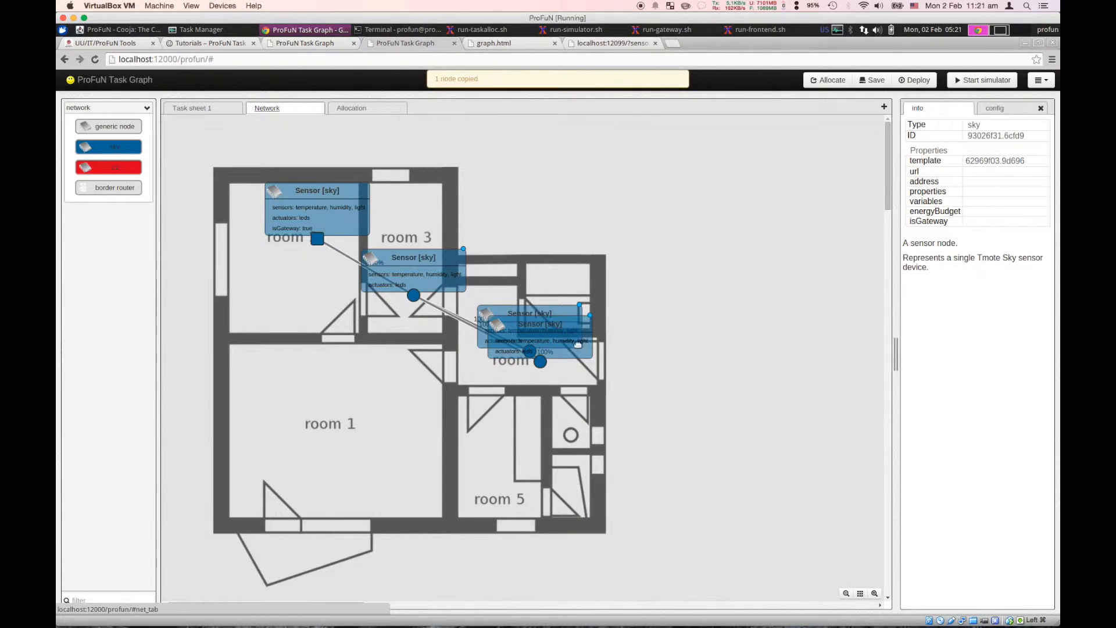
pyautogui.hotkey('ctrl', 'v')
pyautogui.moveTo(505, 439); pyautogui.dragTo(512, 458)
pyautogui.hotkey('ctrl', 'v')
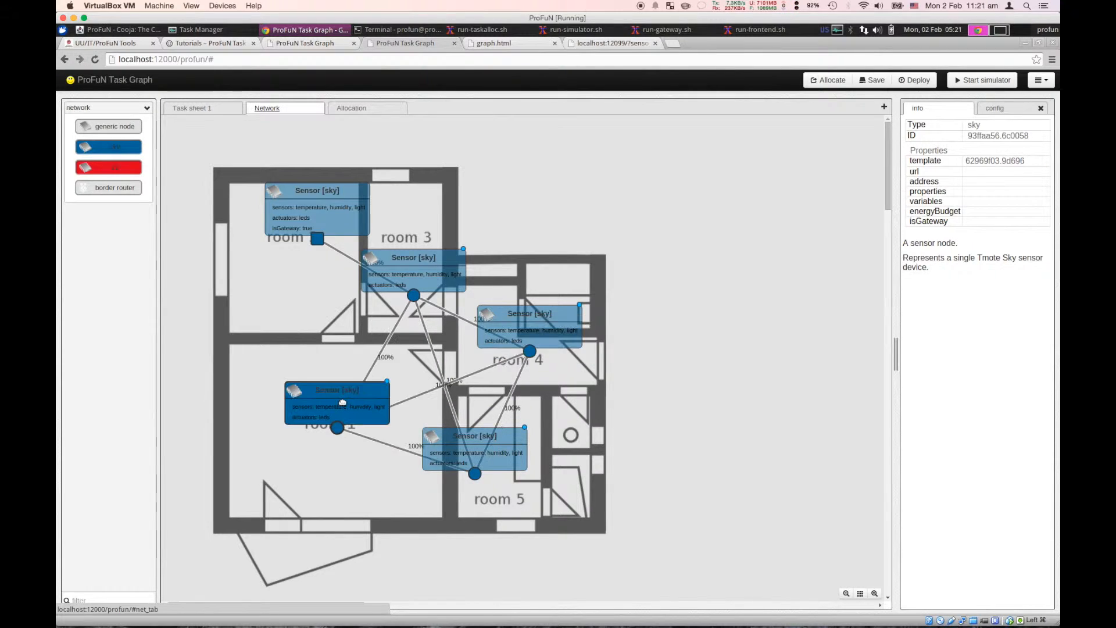
pyautogui.click(323, 386)
pyautogui.moveTo(341, 399); pyautogui.dragTo(345, 390)
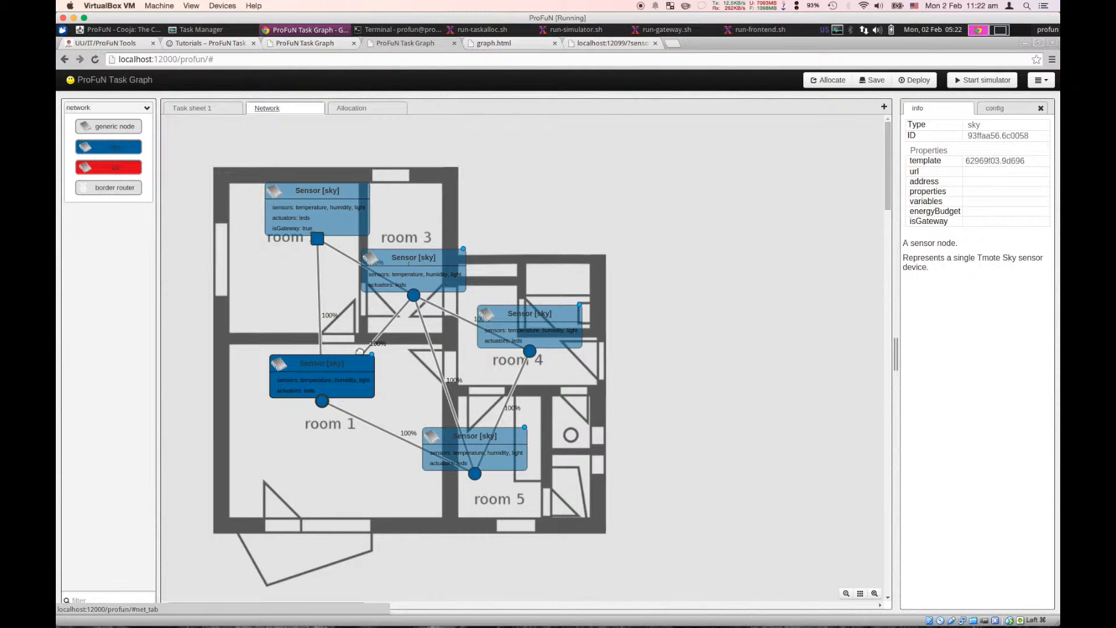
pyautogui.doubleClick(333, 224)
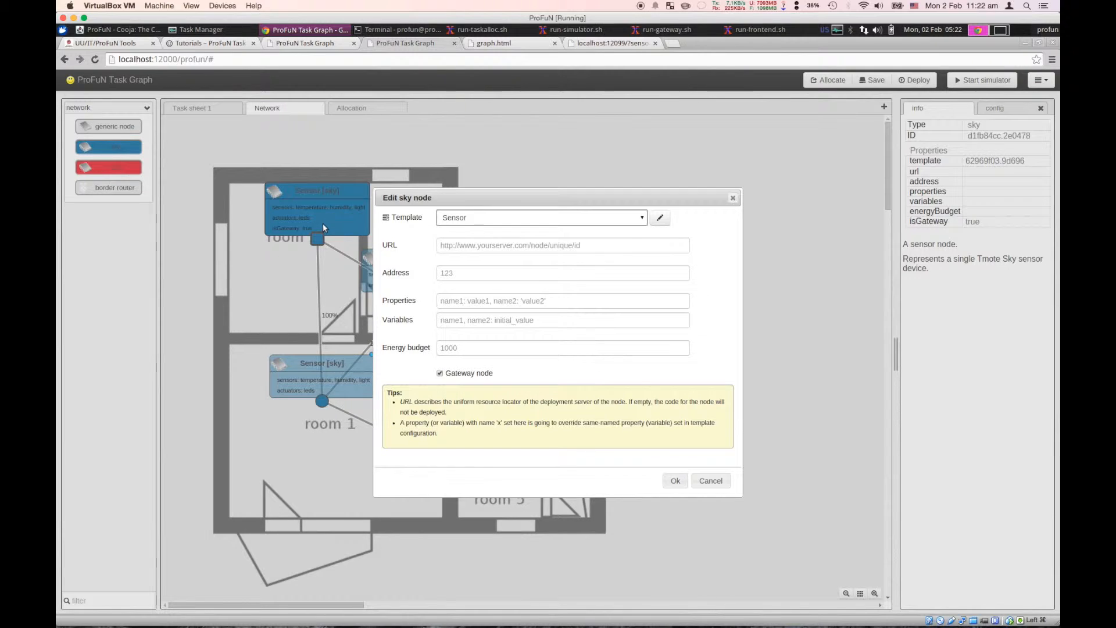
pyautogui.click(459, 271)
pyautogui.moveTo(424, 198); pyautogui.dragTo(485, 173)
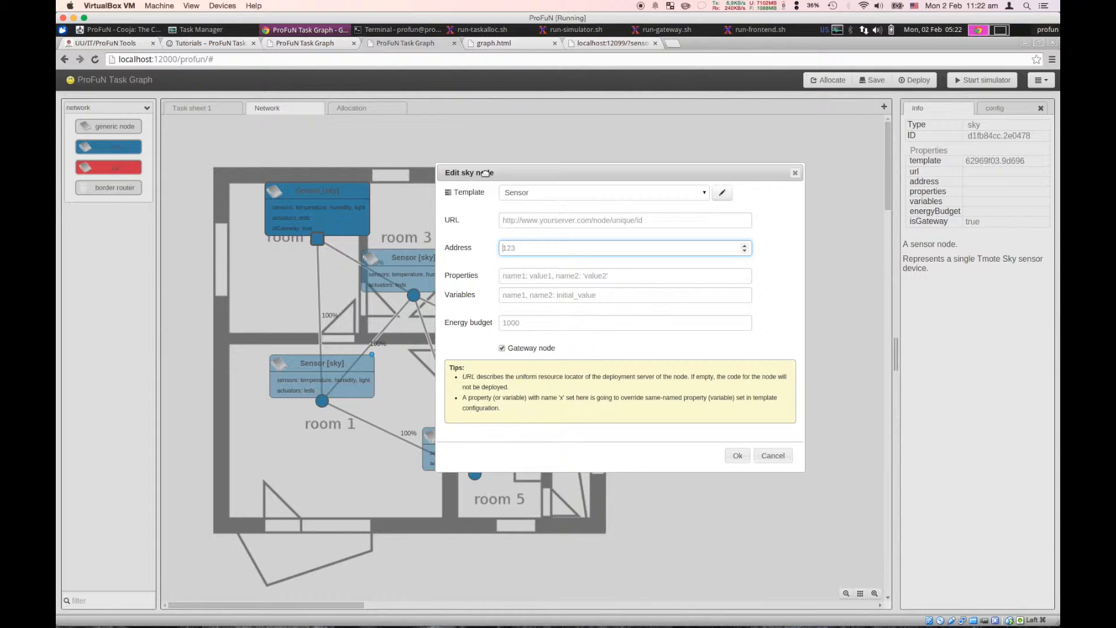
pyautogui.moveTo(486, 173); pyautogui.dragTo(613, 187)
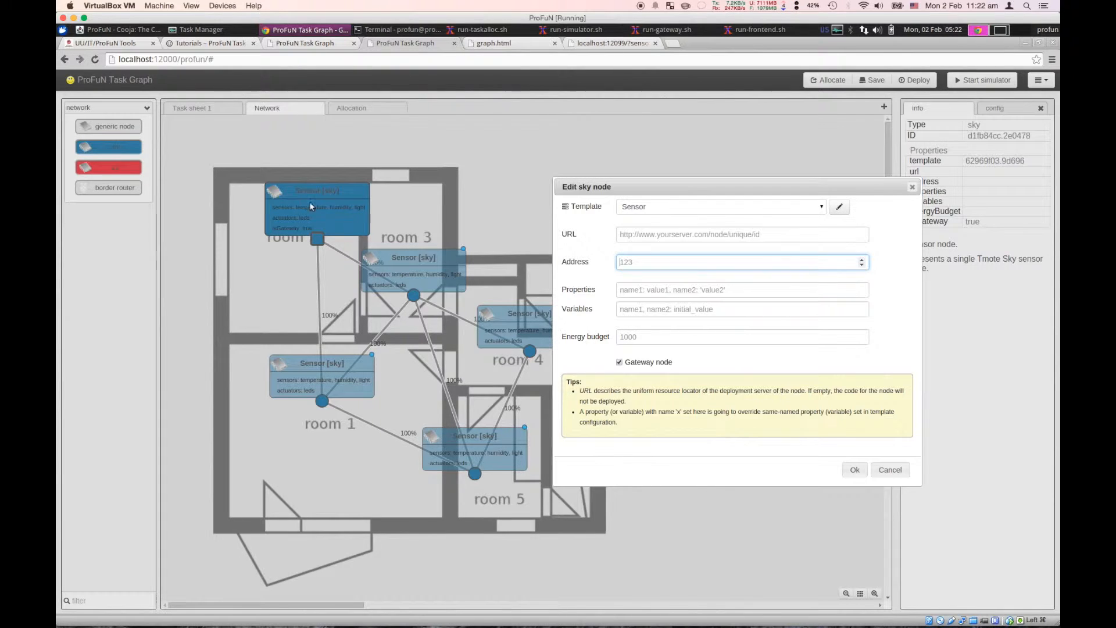
pyautogui.click(885, 469)
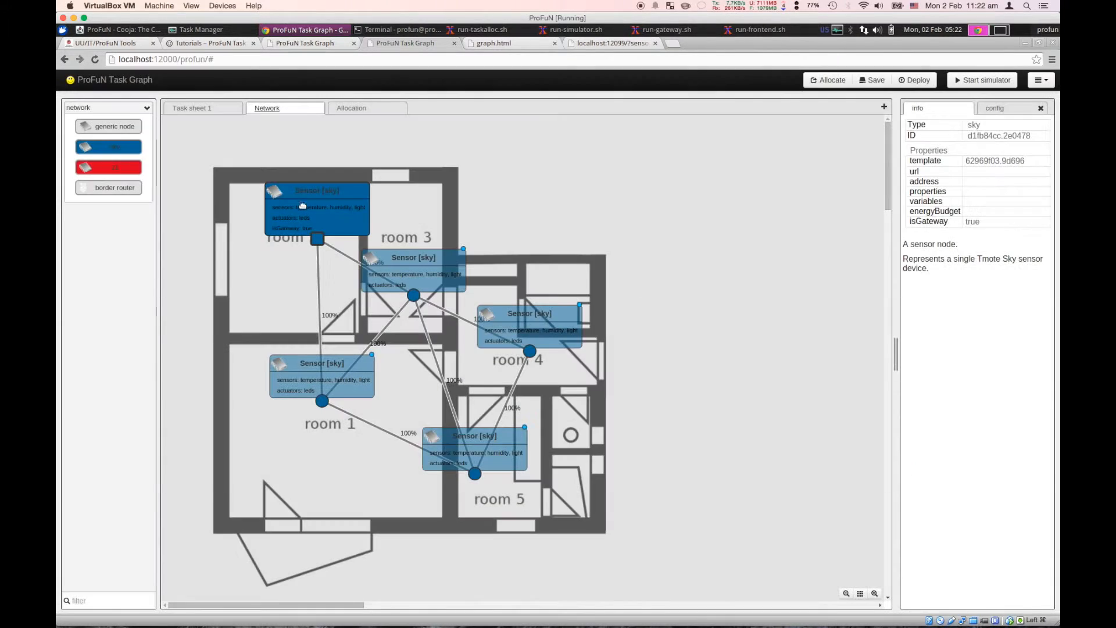
# Shift the gateway Sensor node slightly within room 2 and set its address to 2
pyautogui.moveTo(309, 200); pyautogui.dragTo(310, 189)
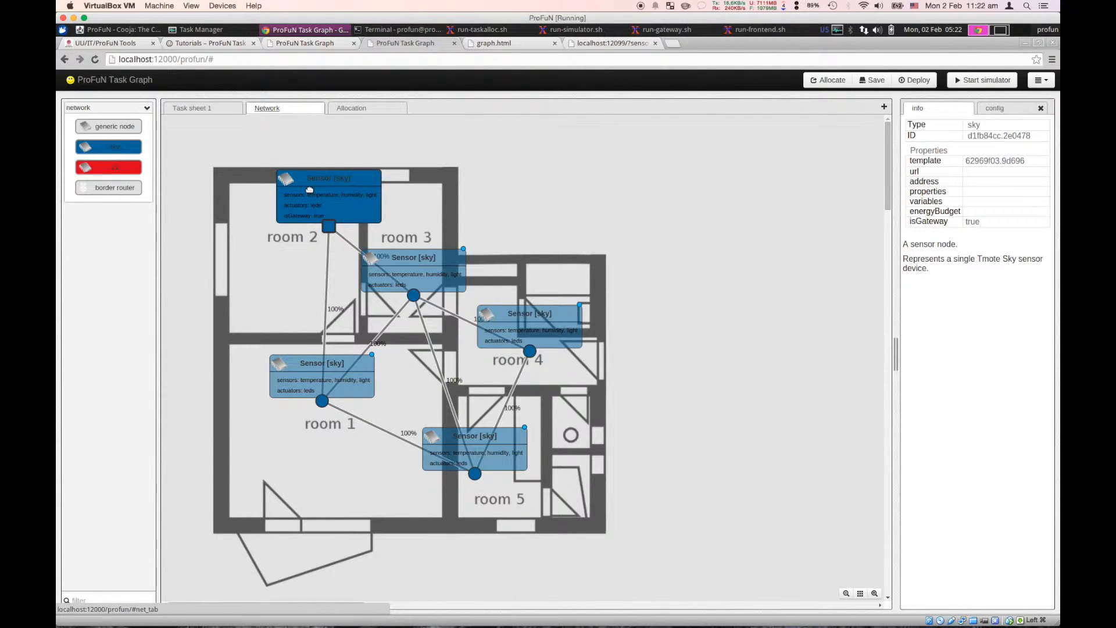
pyautogui.doubleClick(338, 204)
pyautogui.click(638, 261)
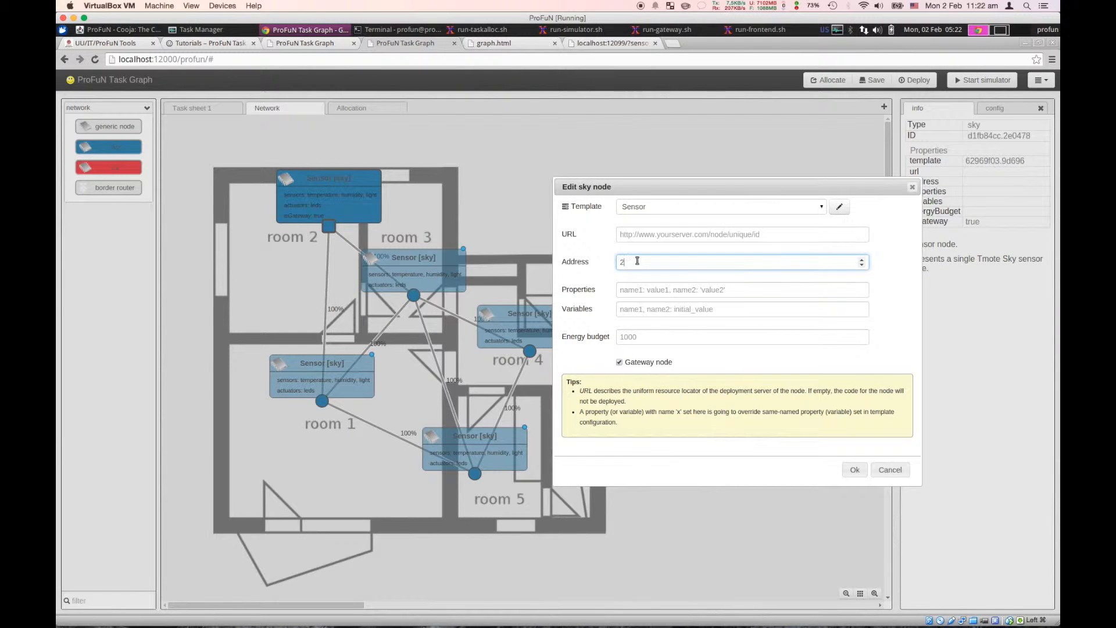
pyautogui.click(855, 470)
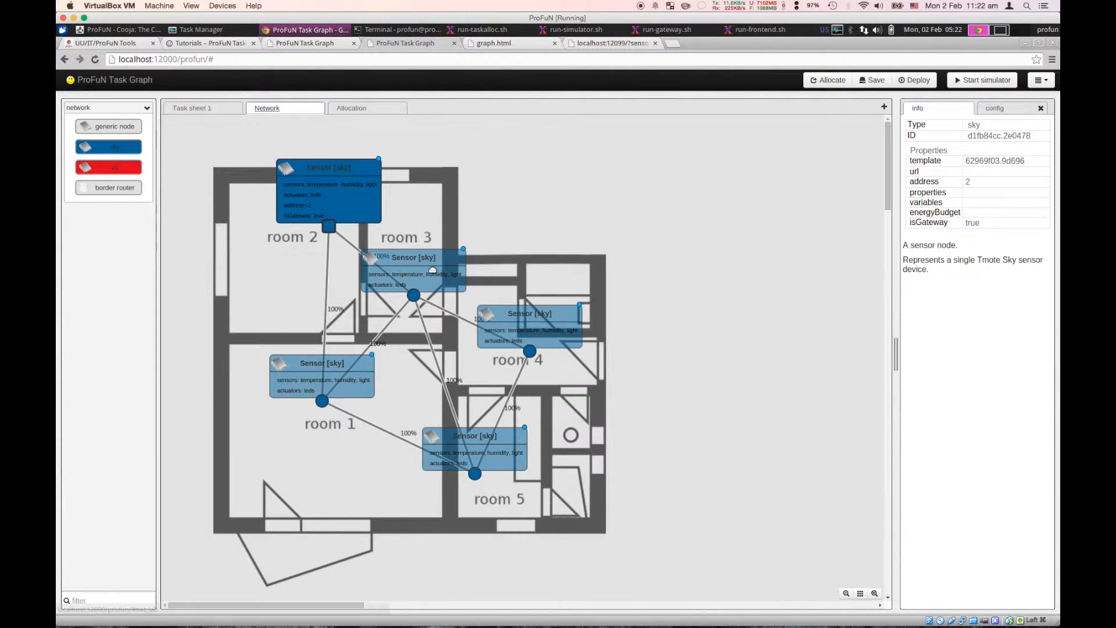
# Set the address of the room 3 sensor node to 3 and the room 4 node to 4
pyautogui.doubleClick(433, 271)
pyautogui.click(631, 263)
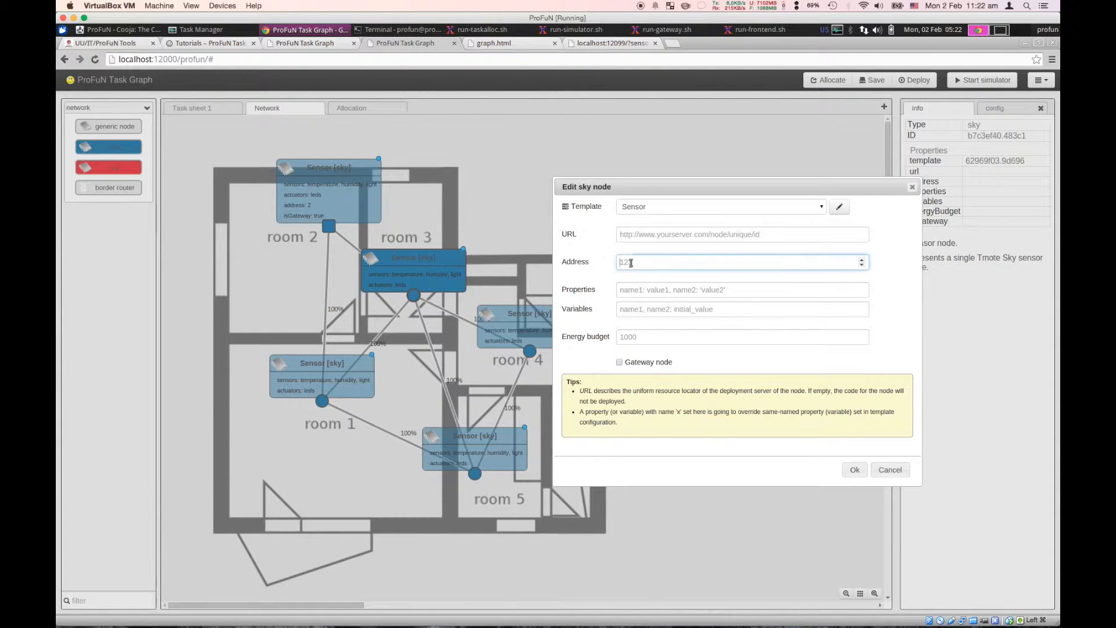
pyautogui.write('3')
pyautogui.click(853, 468)
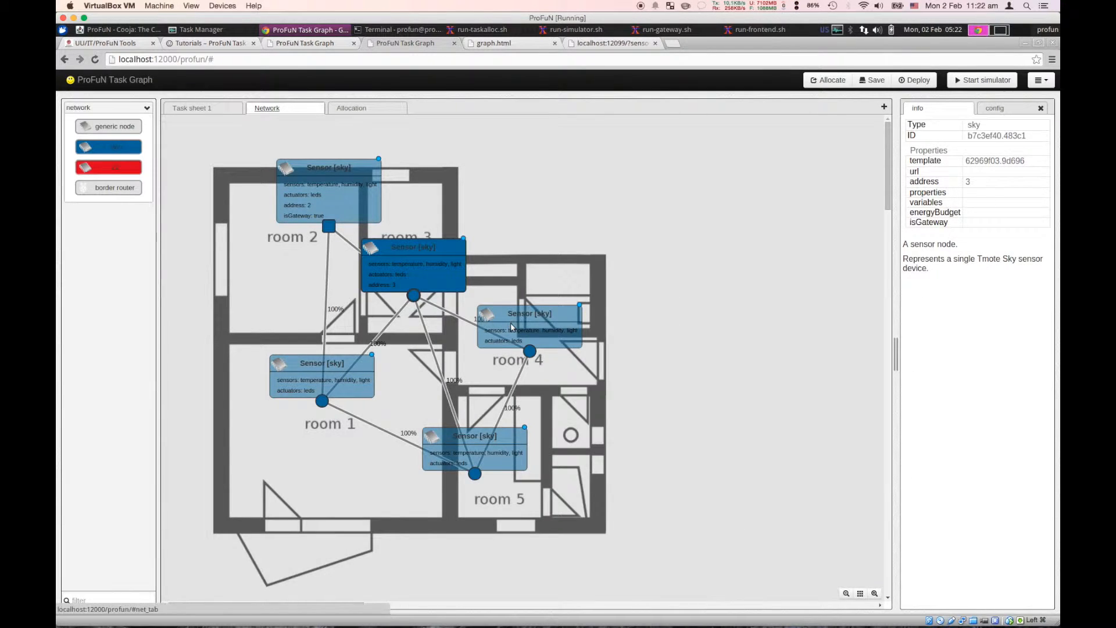
pyautogui.doubleClick(511, 322)
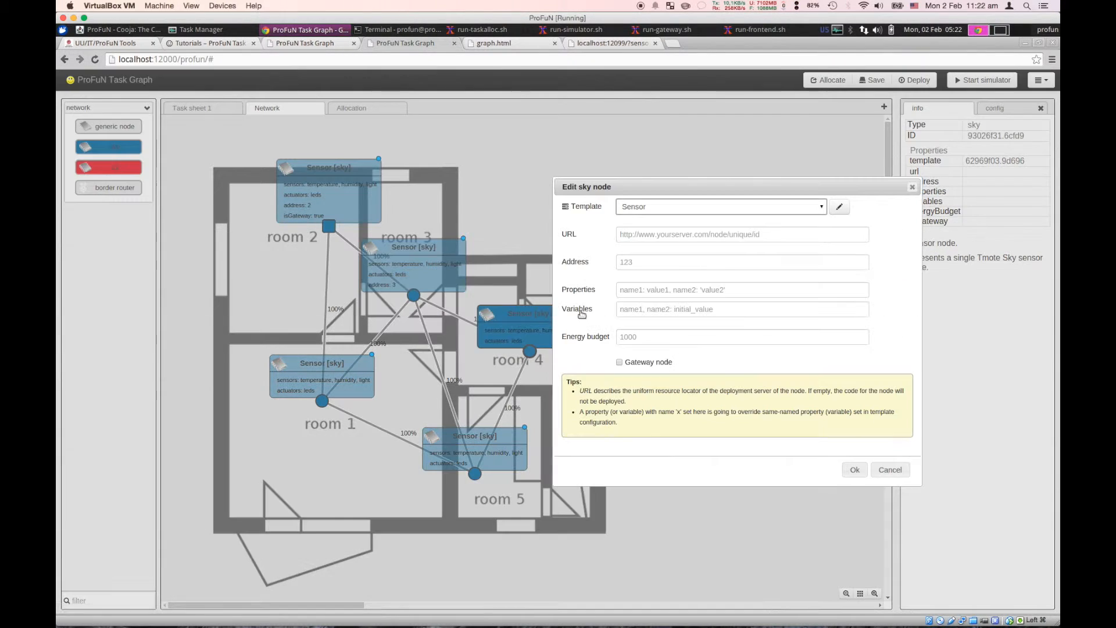
pyautogui.click(631, 269)
pyautogui.write('4')
pyautogui.click(855, 469)
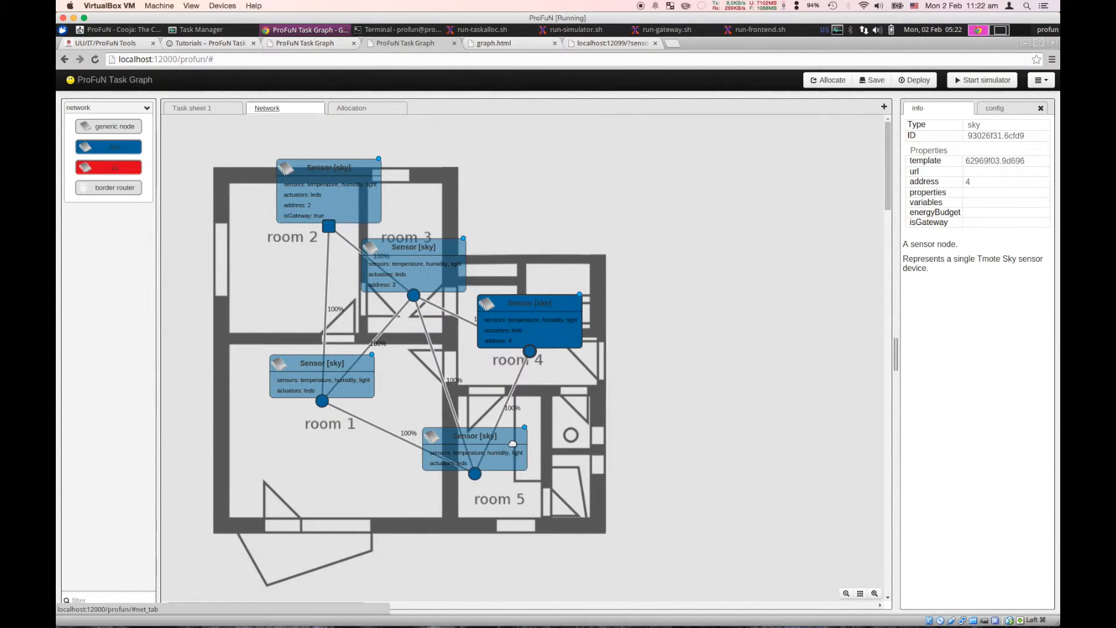
# Set the address of the room 5 sensor node to 5 and the room 1 node to 1
pyautogui.doubleClick(513, 444)
pyautogui.click(646, 262)
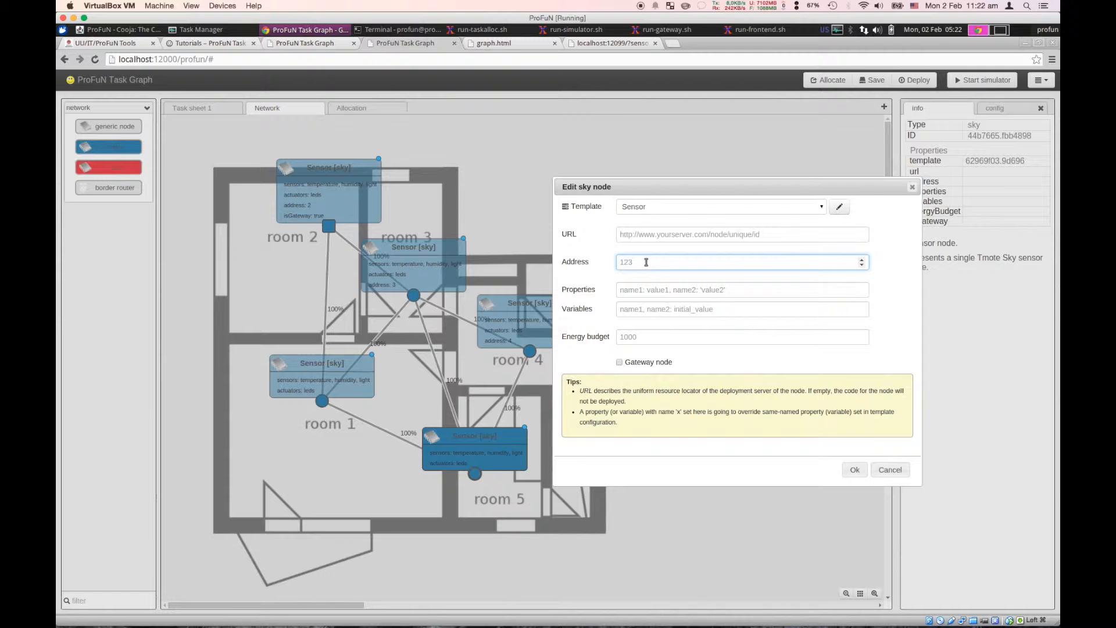
pyautogui.click(856, 470)
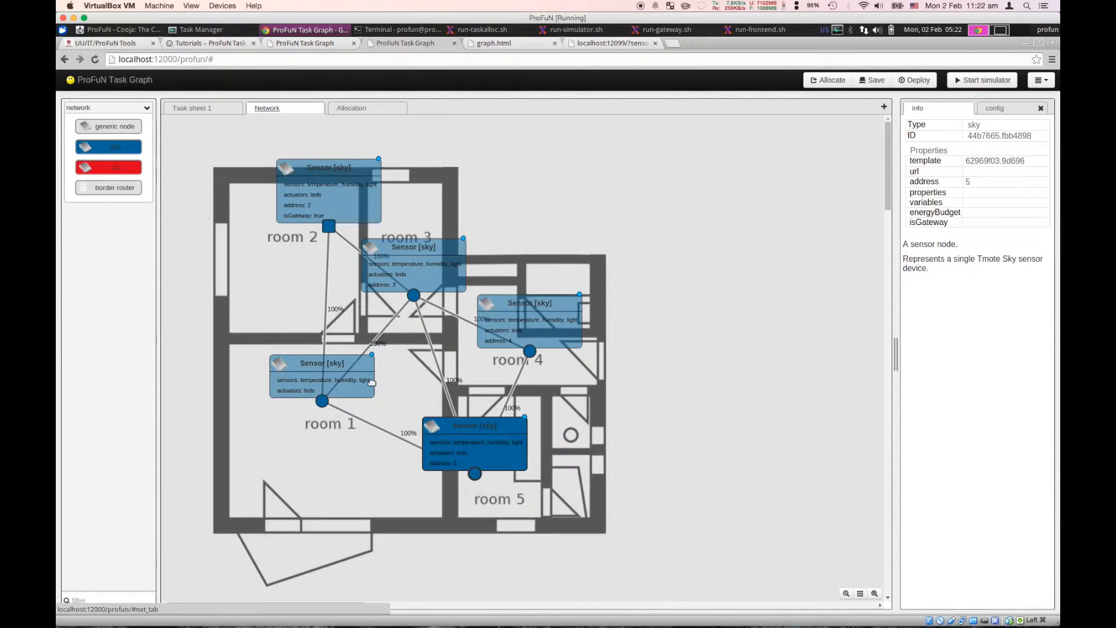
pyautogui.doubleClick(371, 382)
pyautogui.click(631, 263)
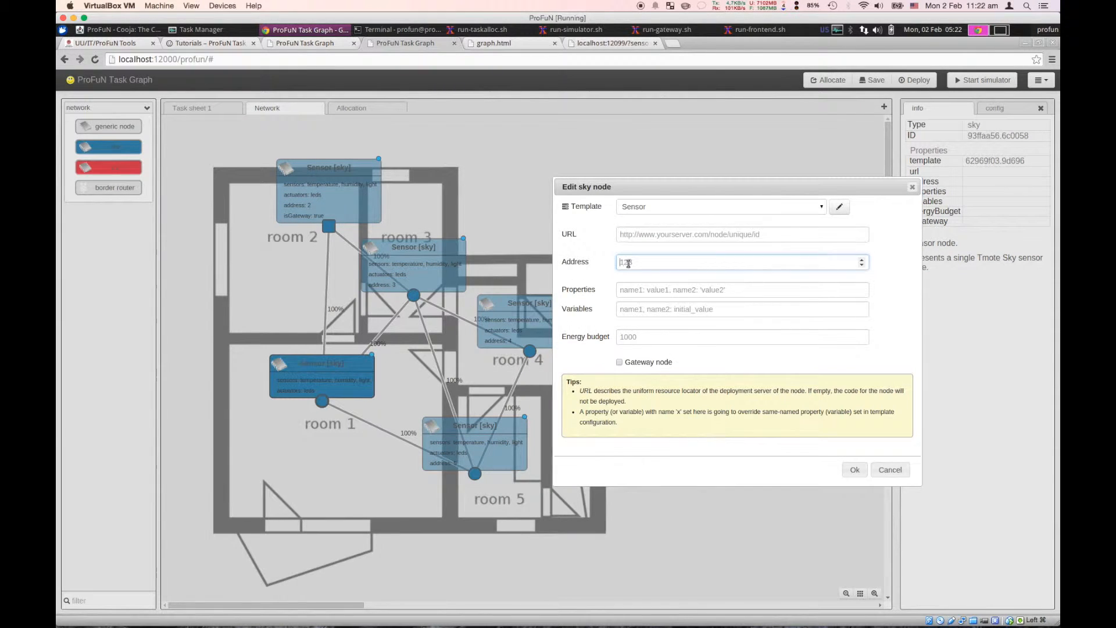
pyautogui.click(852, 469)
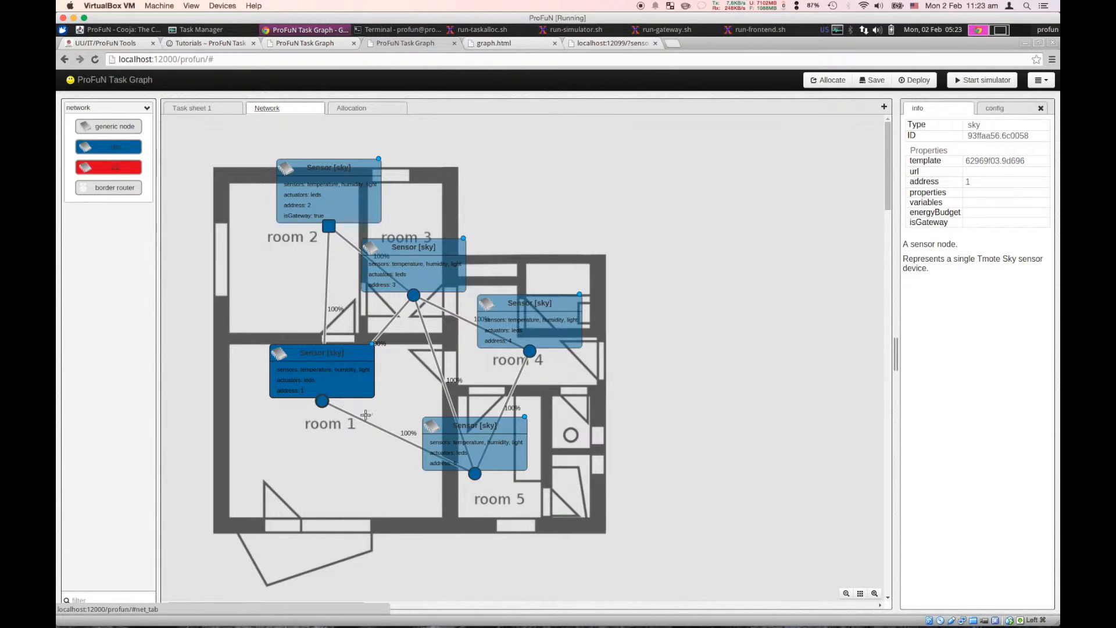
# Allocate the tasks to the network and select the room 1 node in the allocation view
pyautogui.click(830, 82)
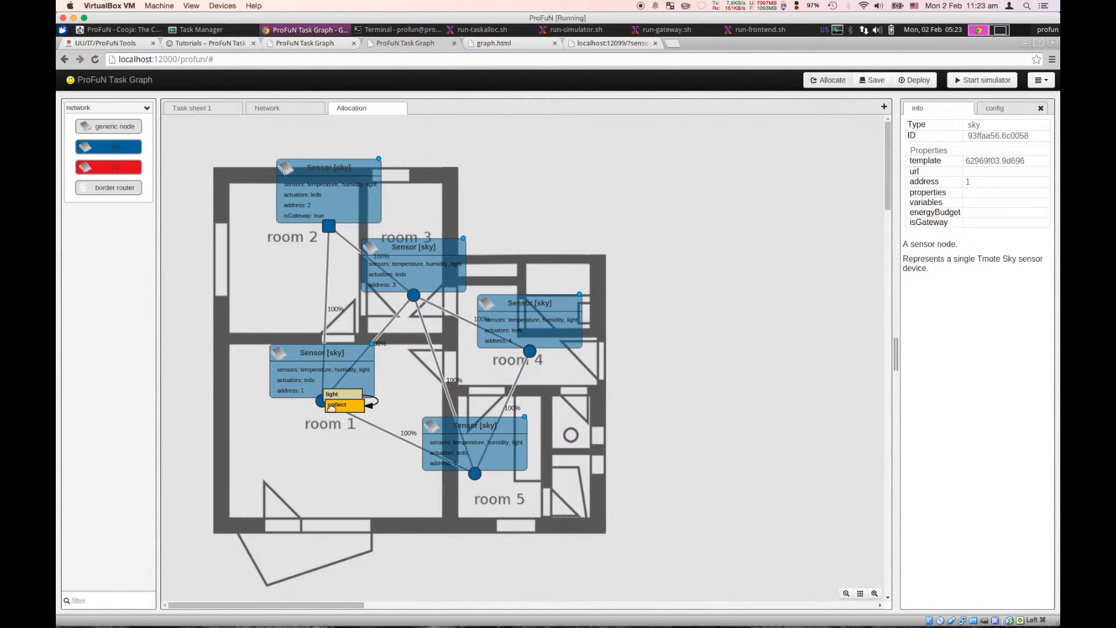
pyautogui.click(329, 351)
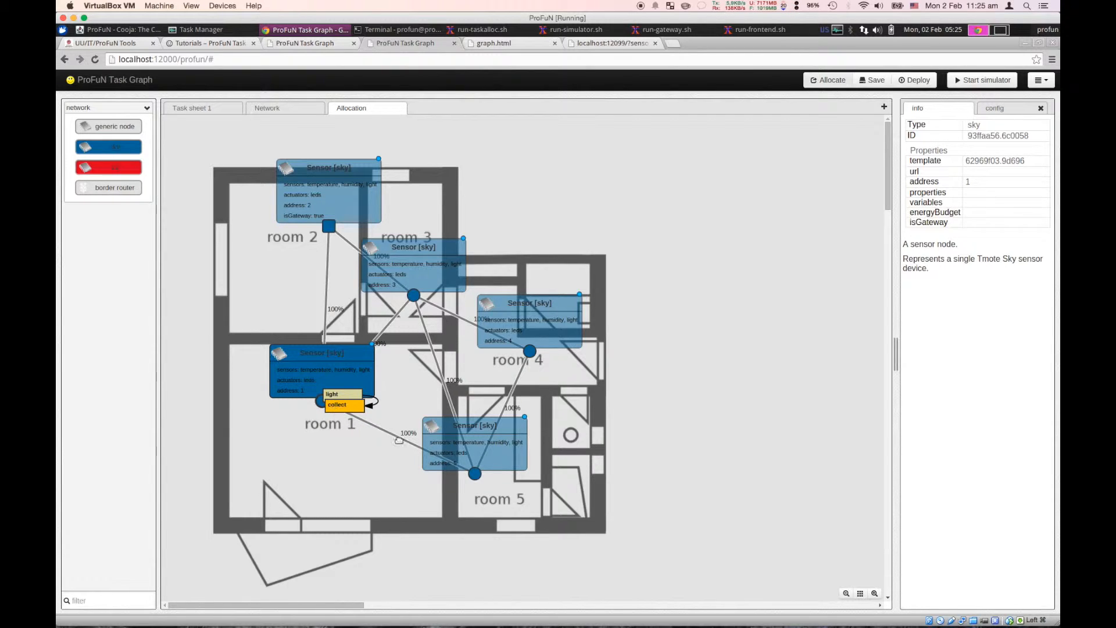
# On Task sheet 1, set the light sensor task's frequency to On each node
pyautogui.click(220, 112)
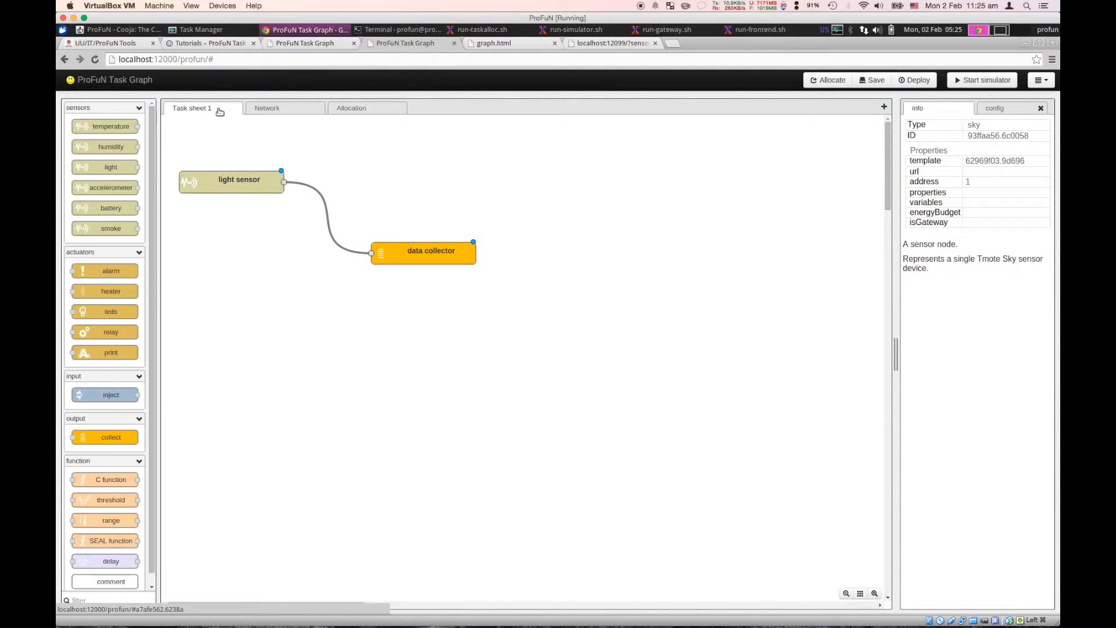
pyautogui.click(234, 185)
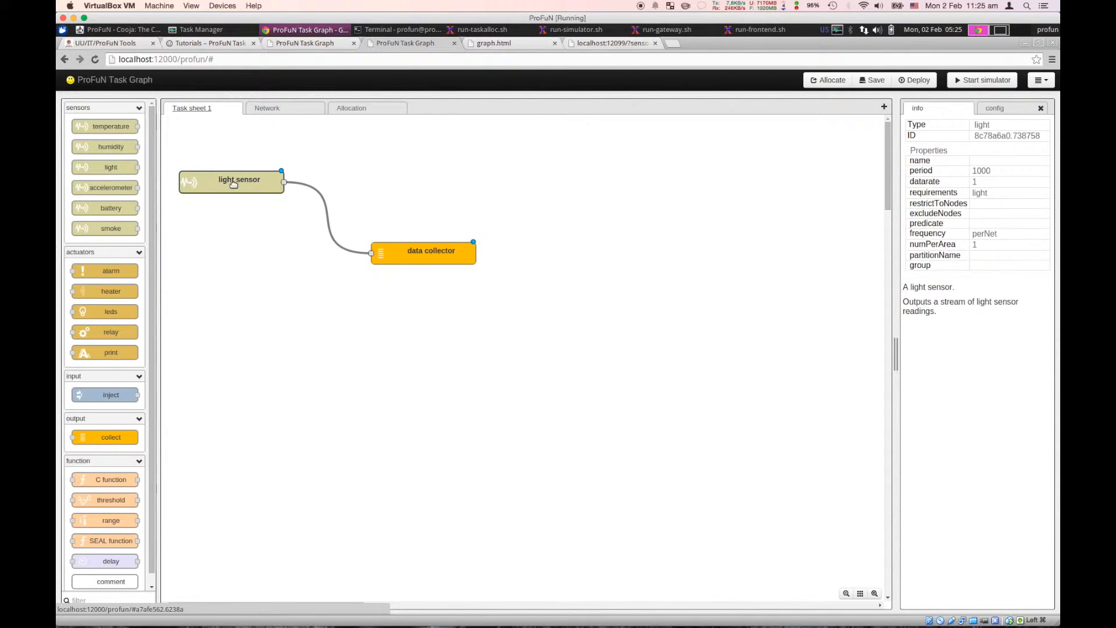
pyautogui.doubleClick(233, 185)
pyautogui.moveTo(648, 189); pyautogui.dragTo(611, 220)
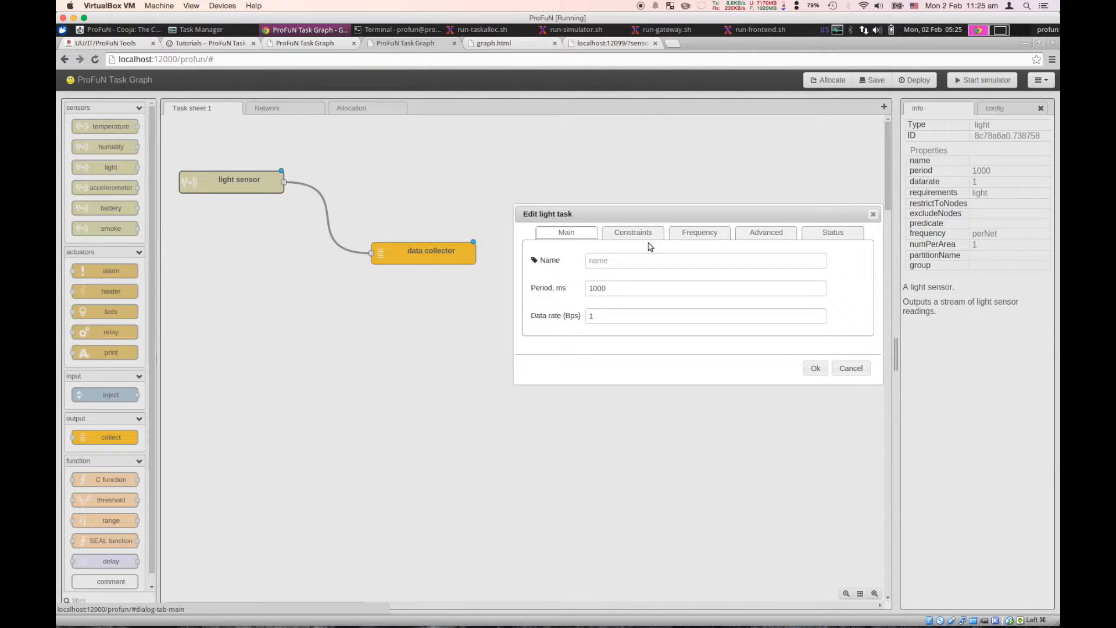
pyautogui.click(696, 237)
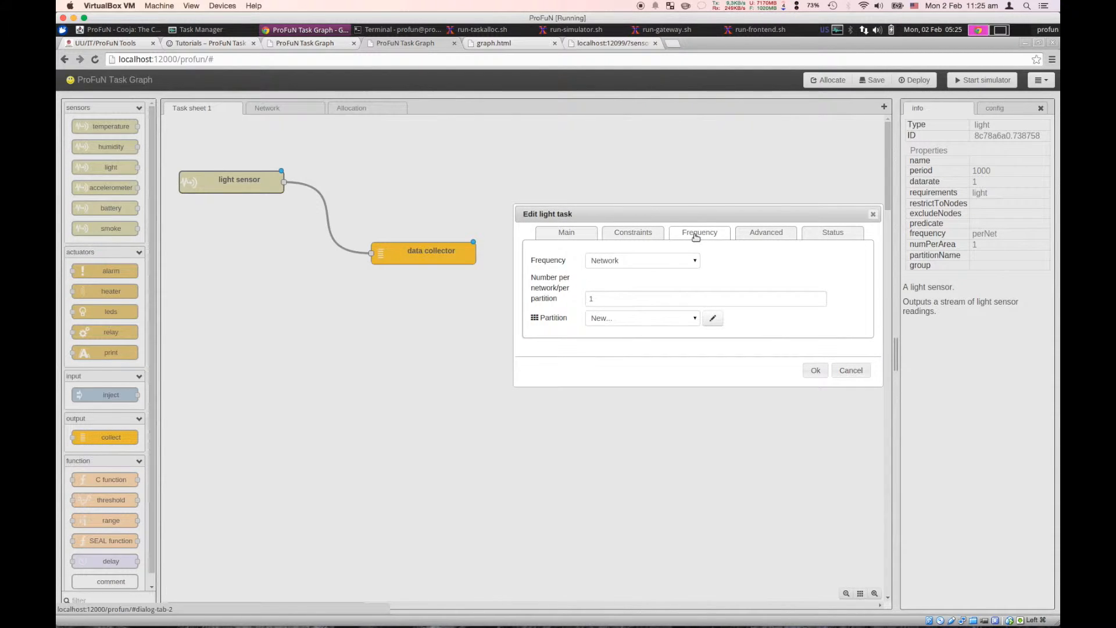
pyautogui.click(660, 260)
pyautogui.click(628, 282)
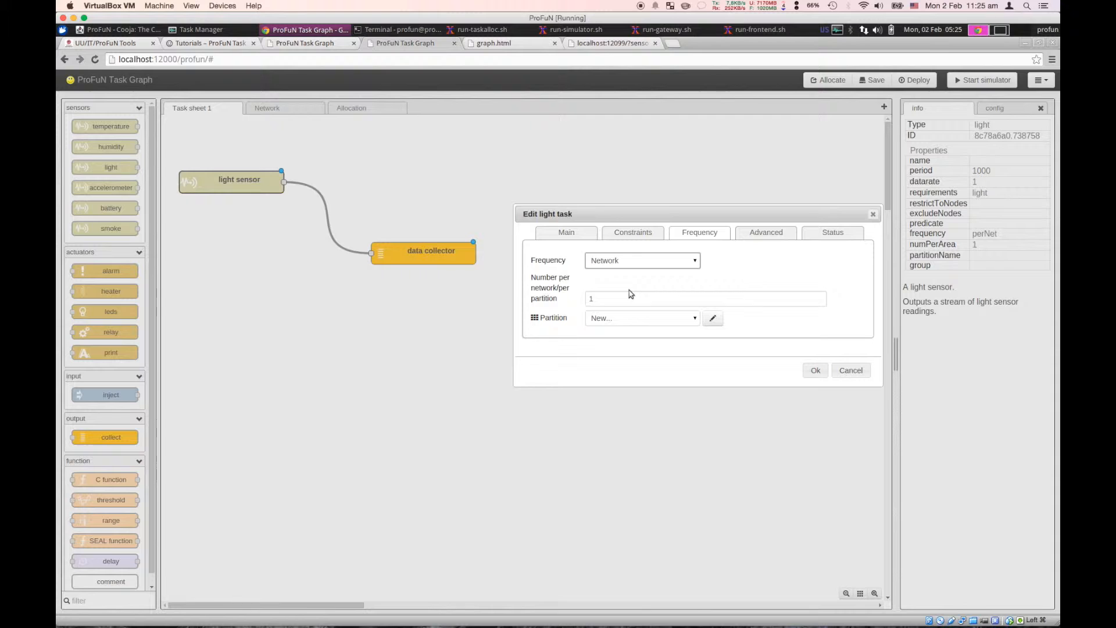
pyautogui.click(617, 263)
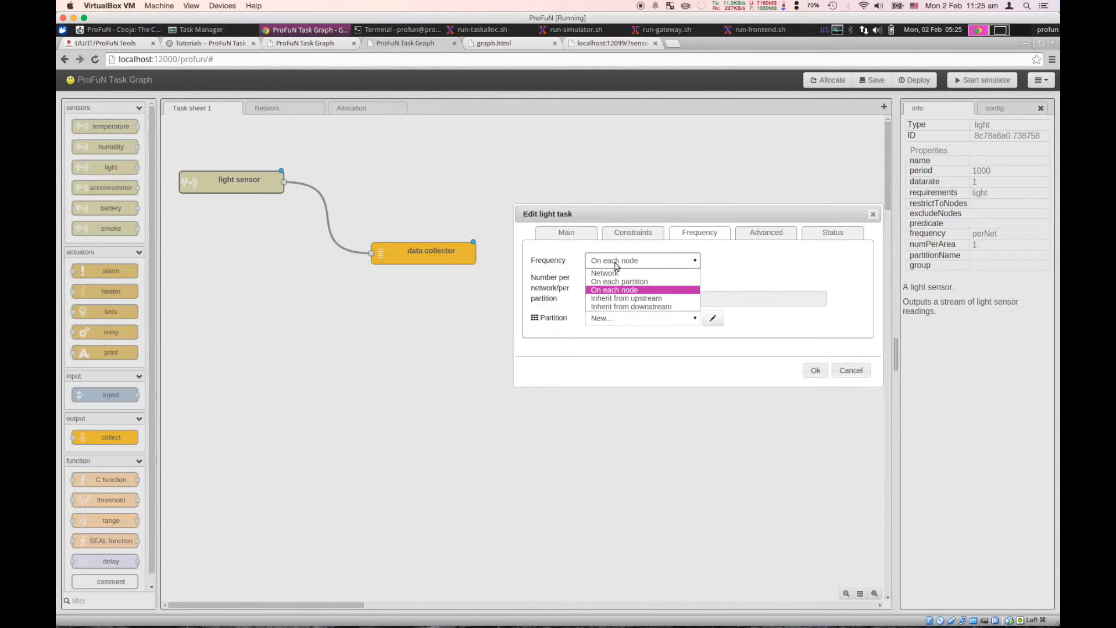
pyautogui.click(617, 291)
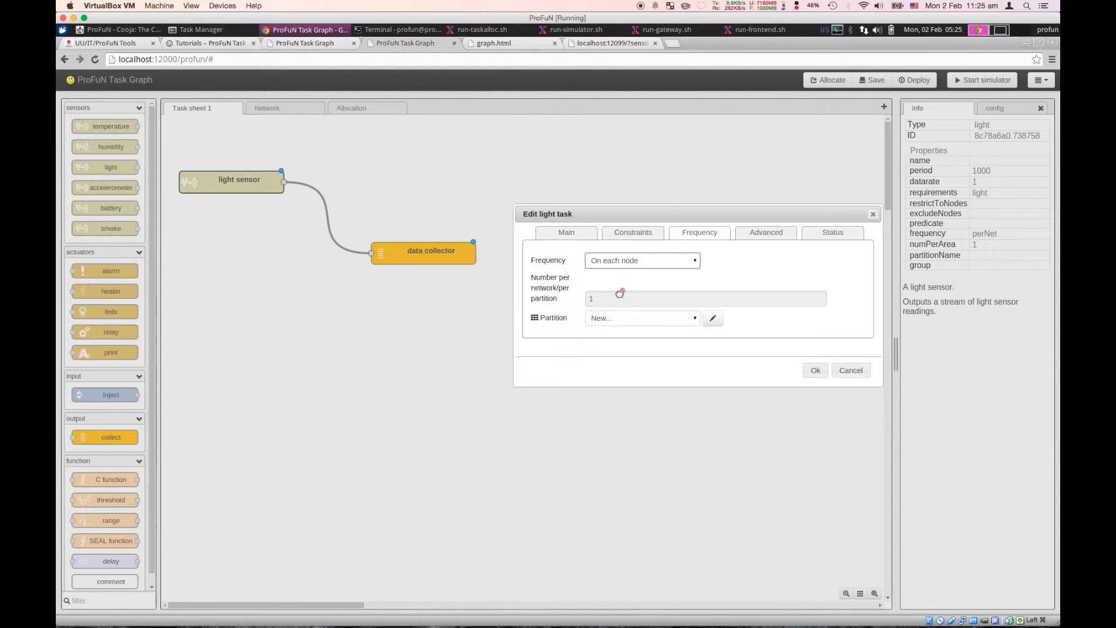
pyautogui.click(816, 370)
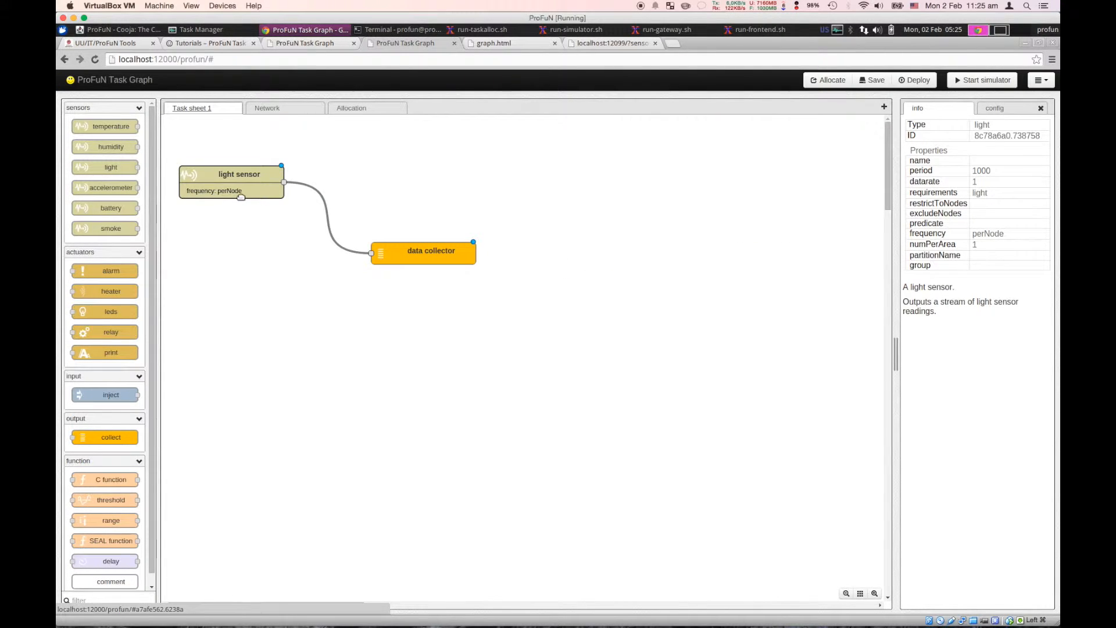
# Check the data collector task's frequency setting and keep it as it is
pyautogui.click(431, 254)
pyautogui.doubleClick(430, 255)
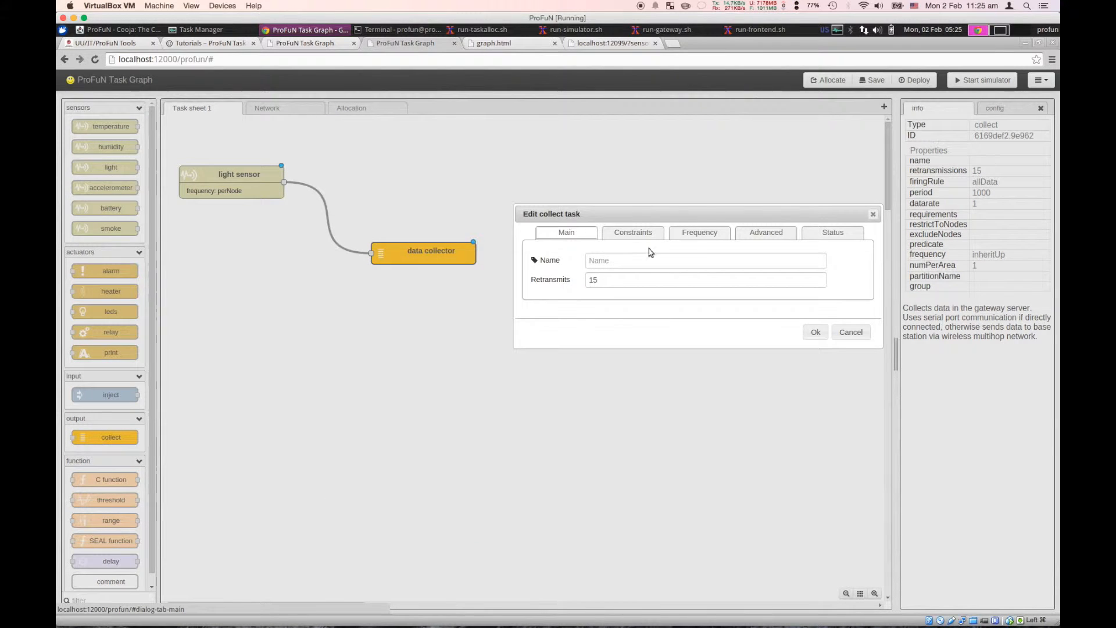
pyautogui.click(710, 239)
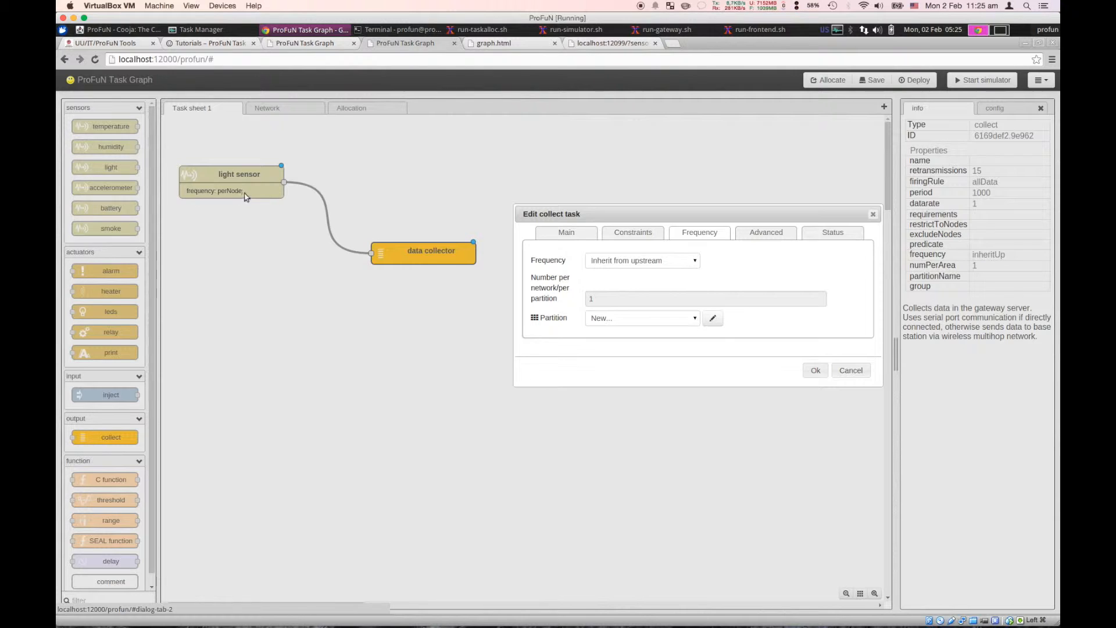
pyautogui.click(815, 370)
# Return to the network view and allocate the tasks again with the per-node light sensor frequency
pyautogui.click(268, 109)
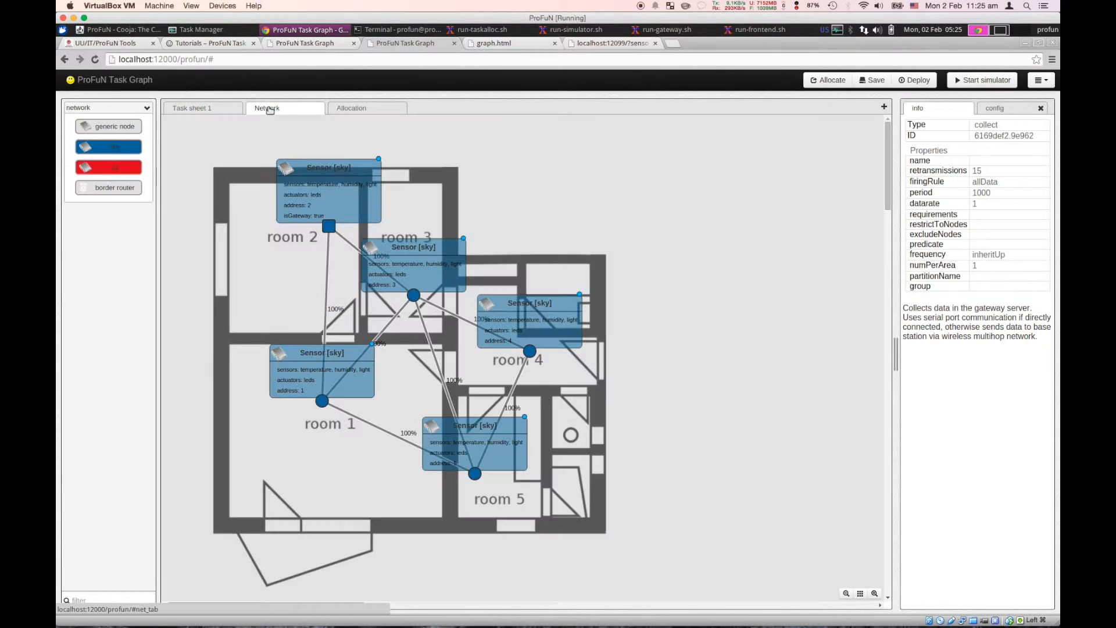
pyautogui.click(825, 81)
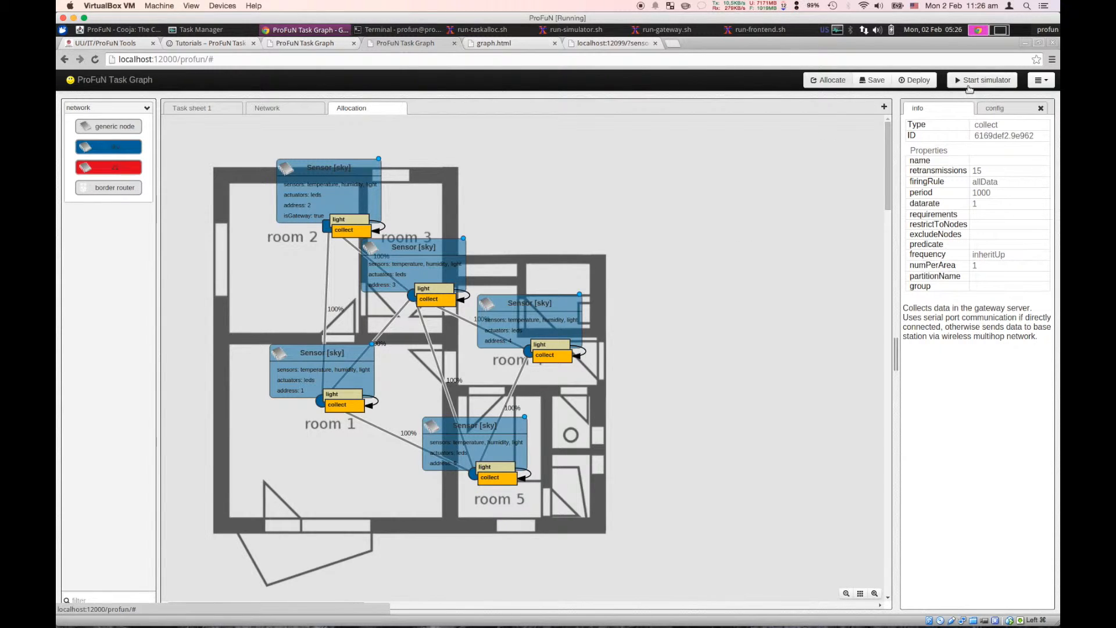
# Start the simulator and, in Cooja, reposition and enlarge the mote layout so all five motes fit the network window
pyautogui.click(969, 85)
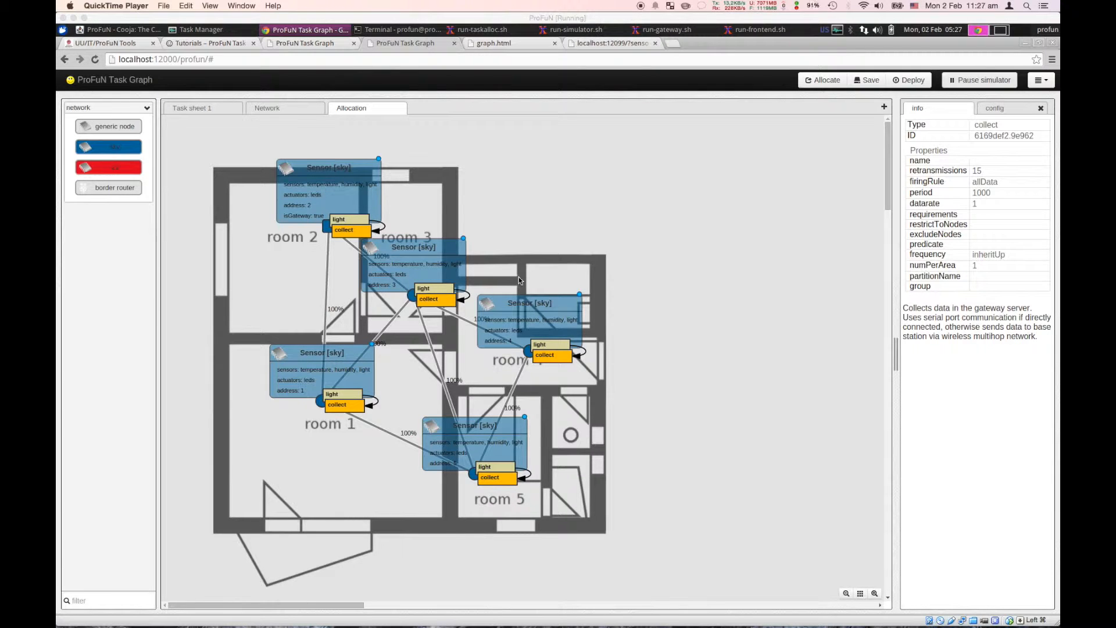
pyautogui.click(107, 31)
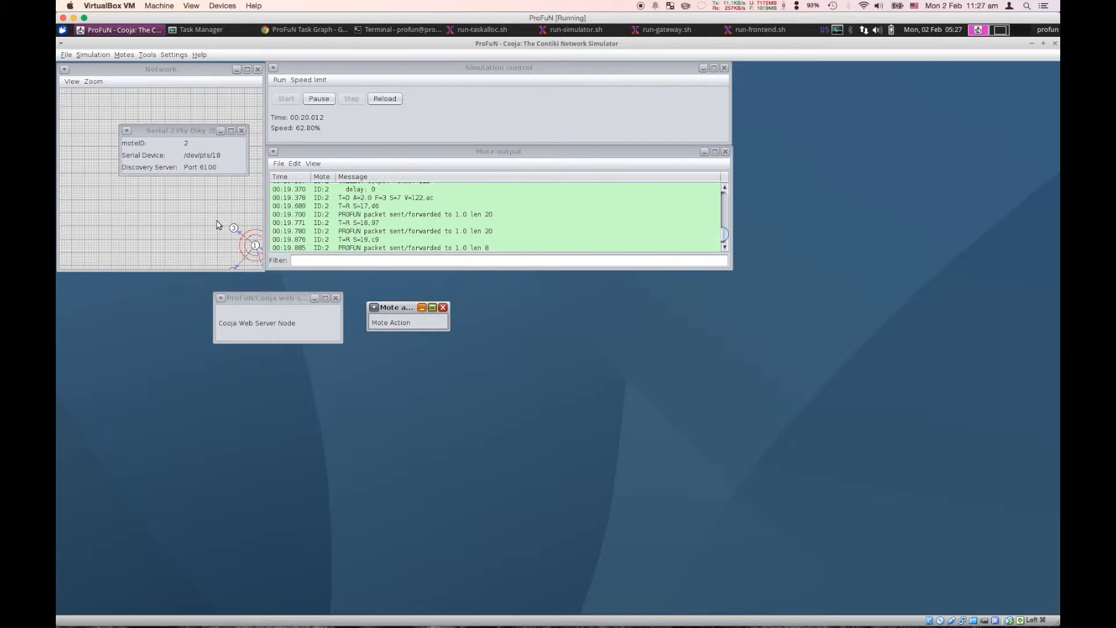
pyautogui.click(131, 156)
pyautogui.moveTo(190, 206); pyautogui.dragTo(143, 150)
pyautogui.moveTo(192, 205); pyautogui.dragTo(147, 176)
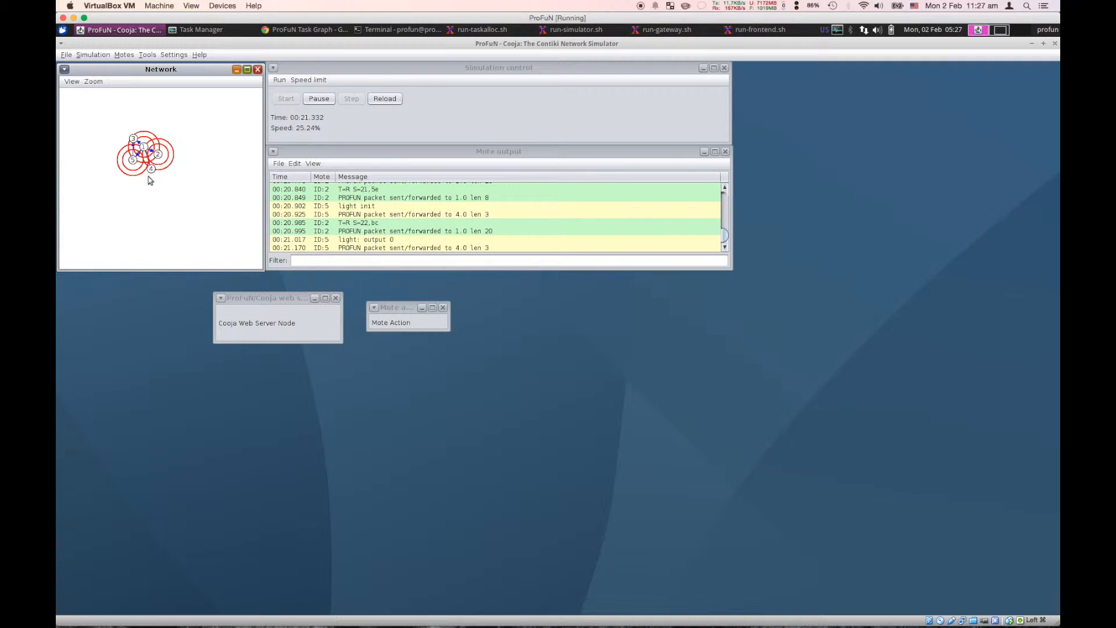
pyautogui.scroll(5, 157, 188)
pyautogui.moveTo(155, 138); pyautogui.dragTo(206, 225)
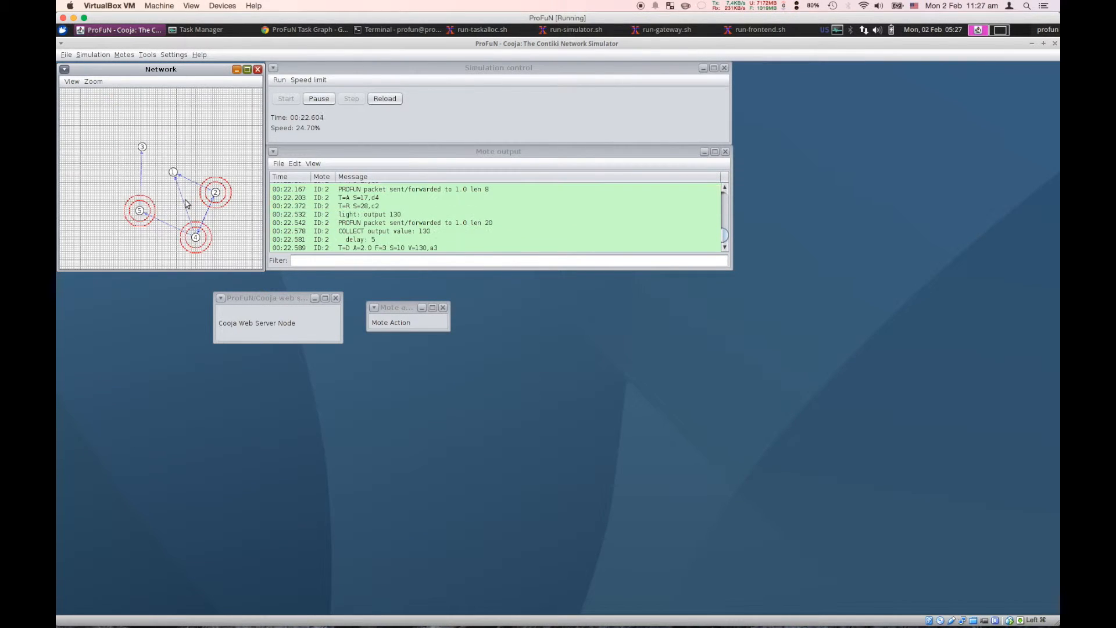
pyautogui.scroll(3, 187, 204)
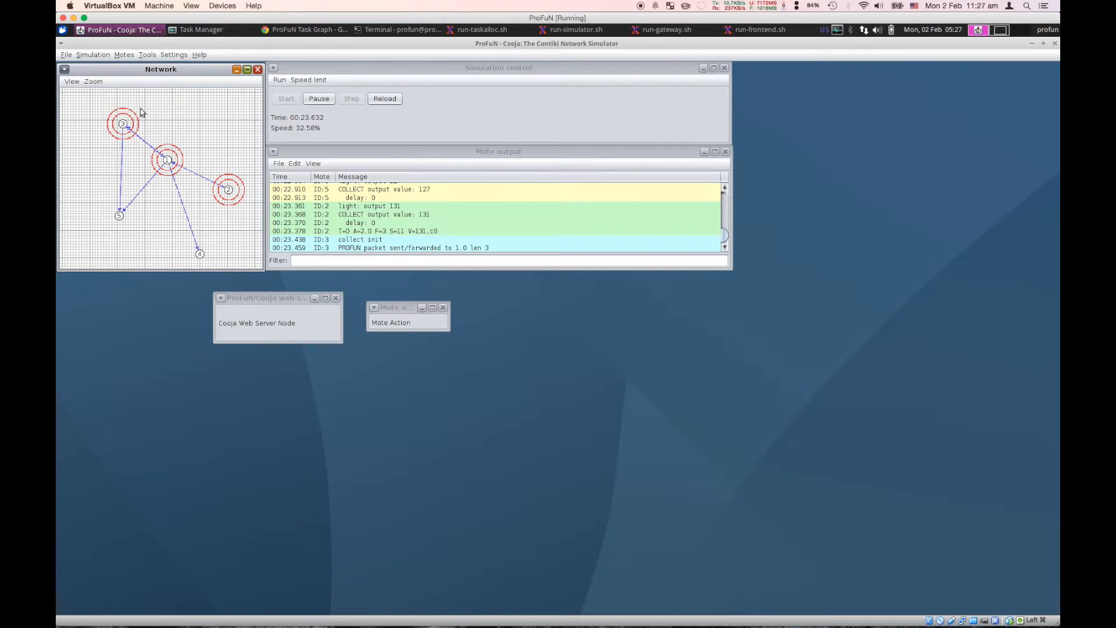
# Enlarge Cooja's mote output window and pause the simulator from the ProFuN Task Graph page
pyautogui.moveTo(727, 266); pyautogui.dragTo(878, 472)
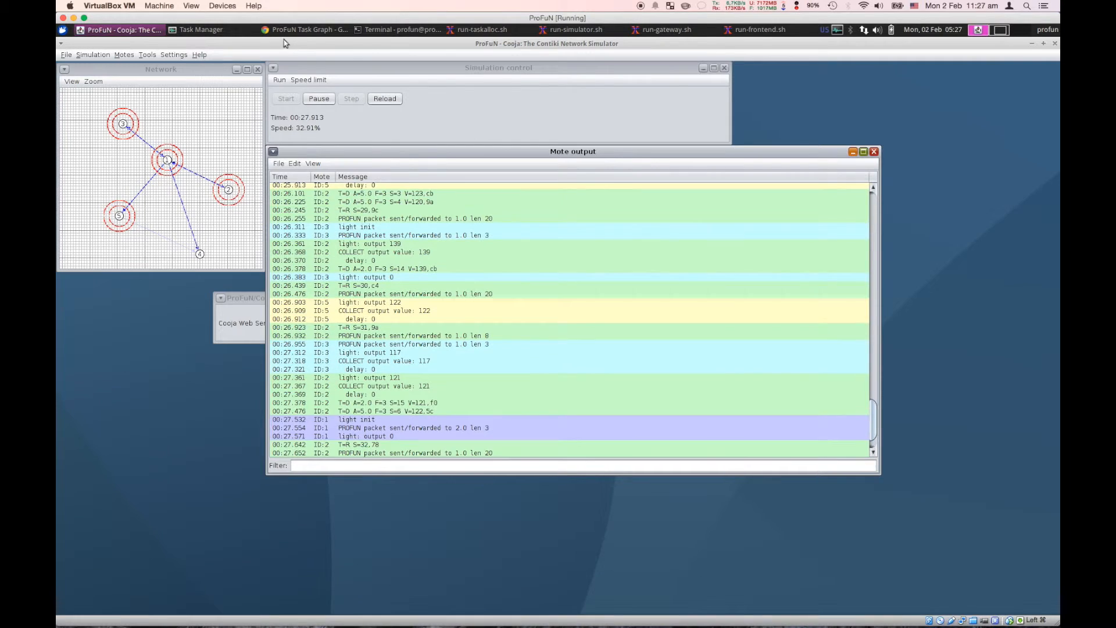
pyautogui.click(302, 29)
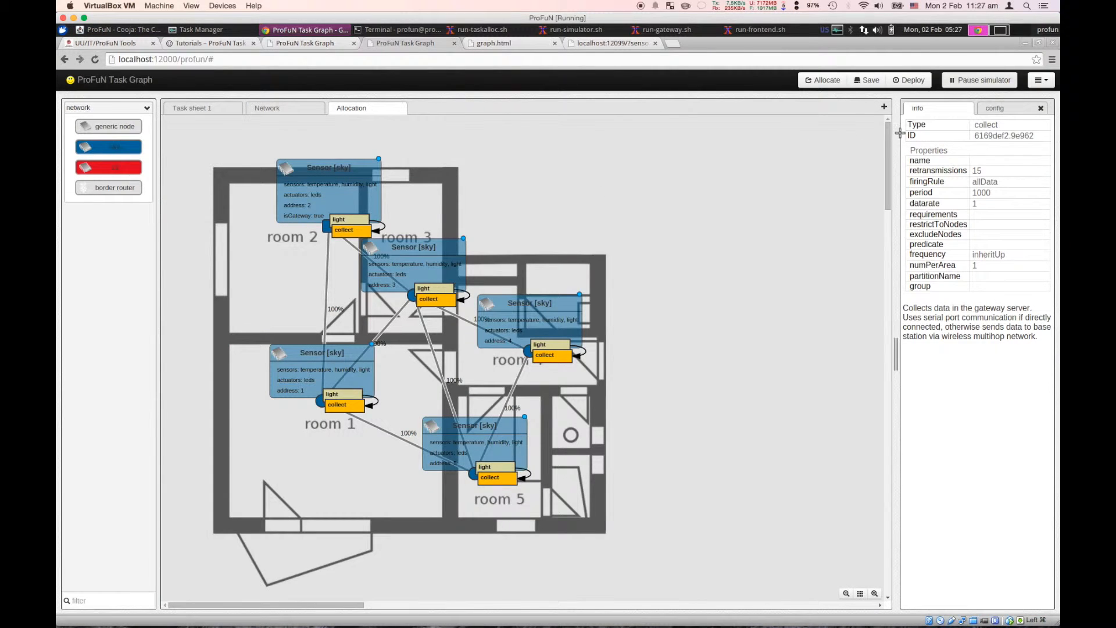
pyautogui.click(951, 82)
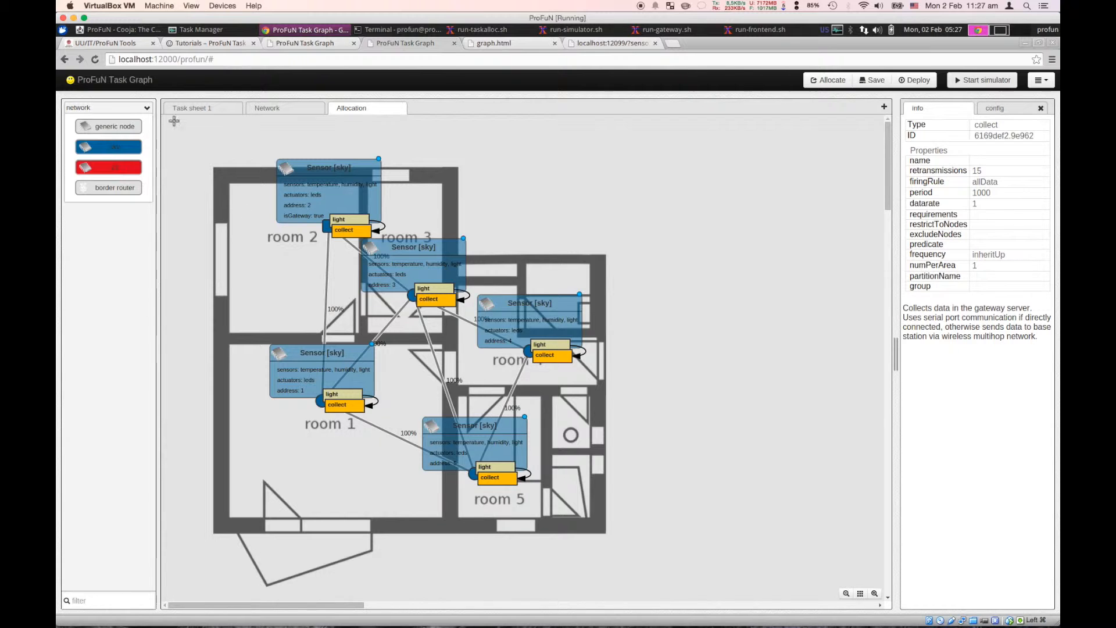
# Examine the light output, collect output and packet forwarding messages in Cooja's mote output log
pyautogui.click(119, 30)
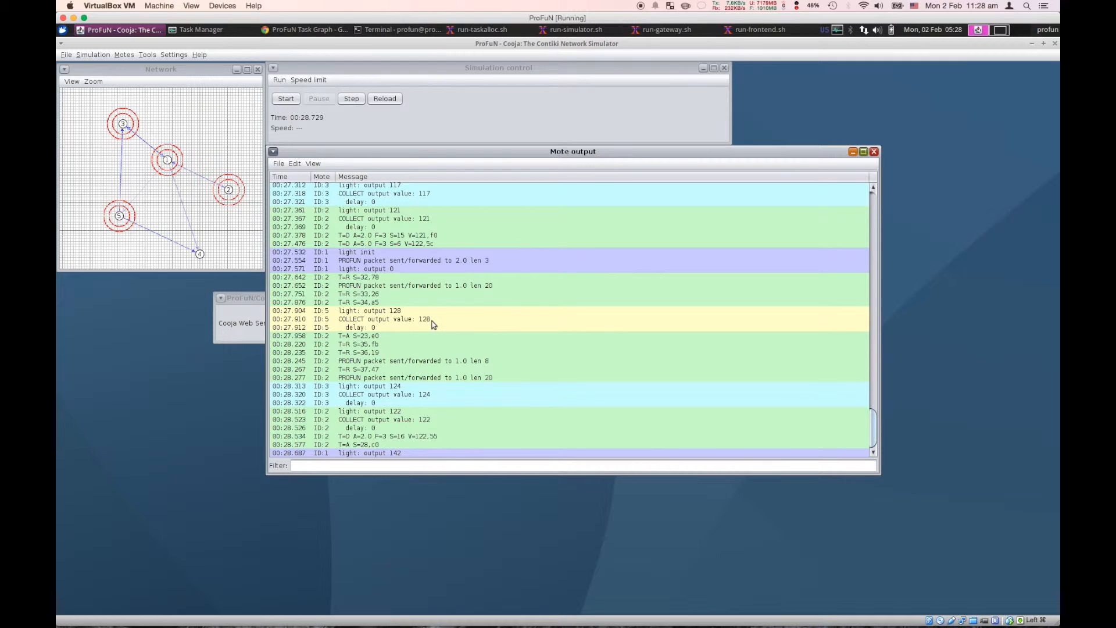
pyautogui.click(343, 312)
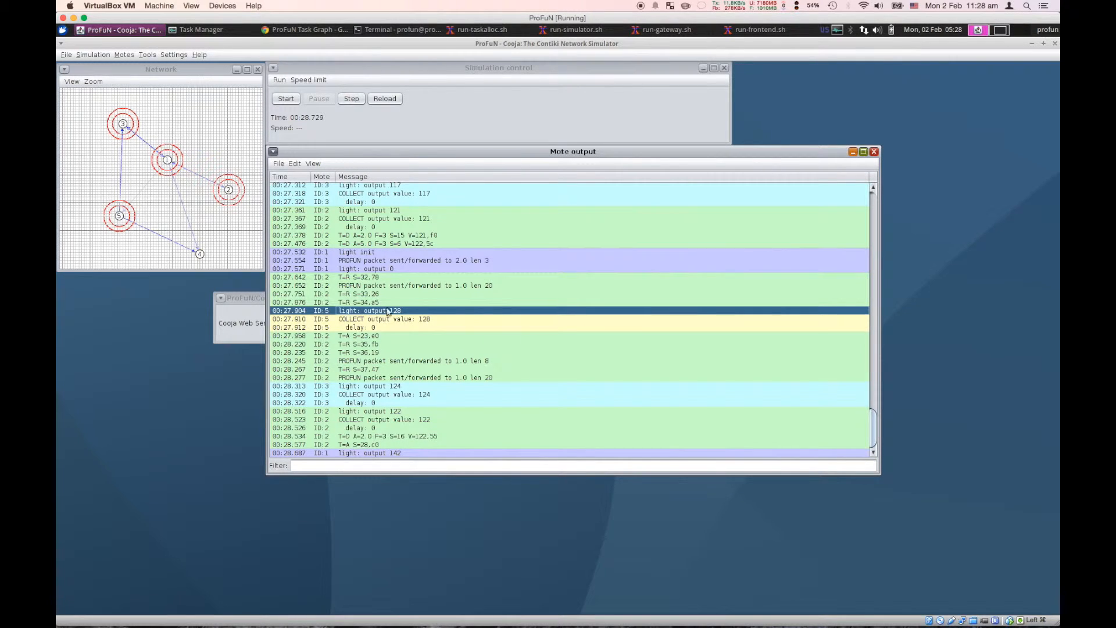
pyautogui.click(367, 320)
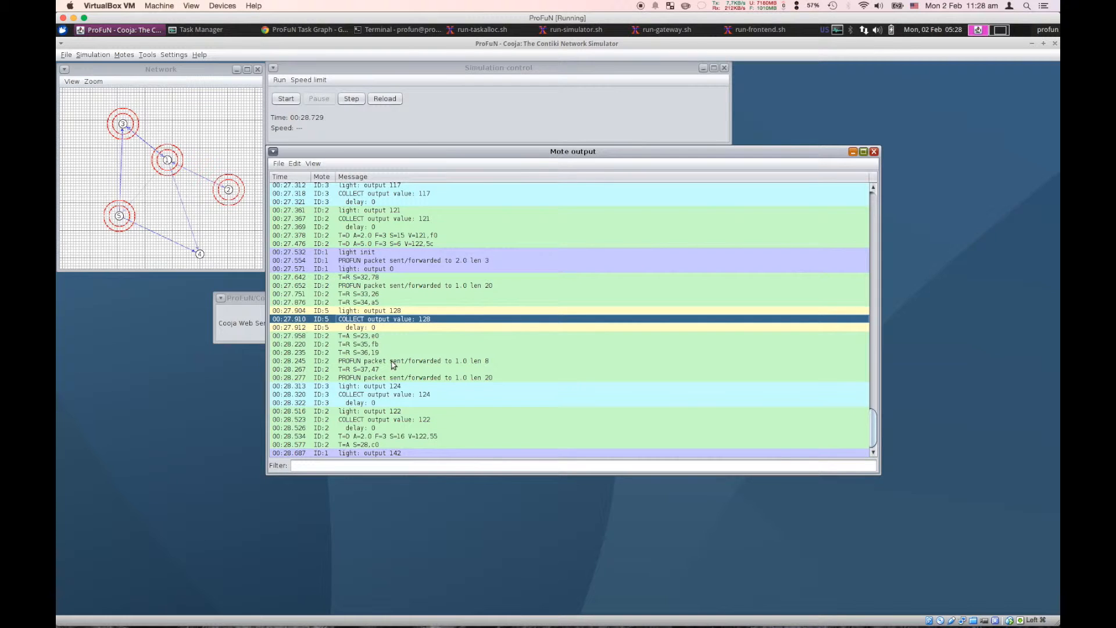
pyautogui.click(328, 363)
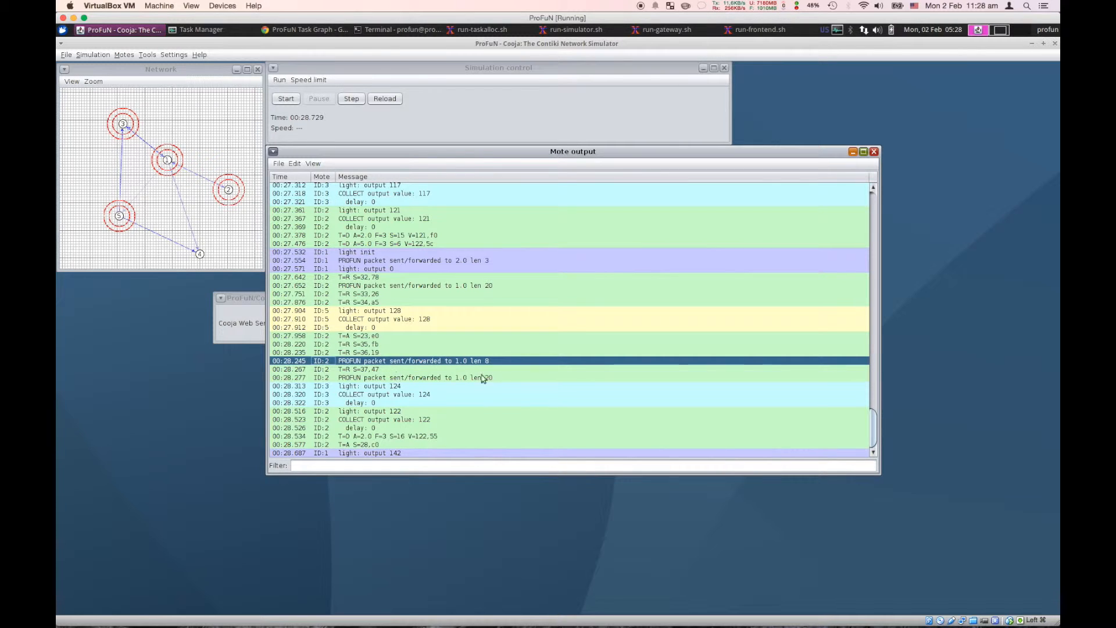
pyautogui.scroll(2, 410, 348)
pyautogui.scroll(15, 410, 348)
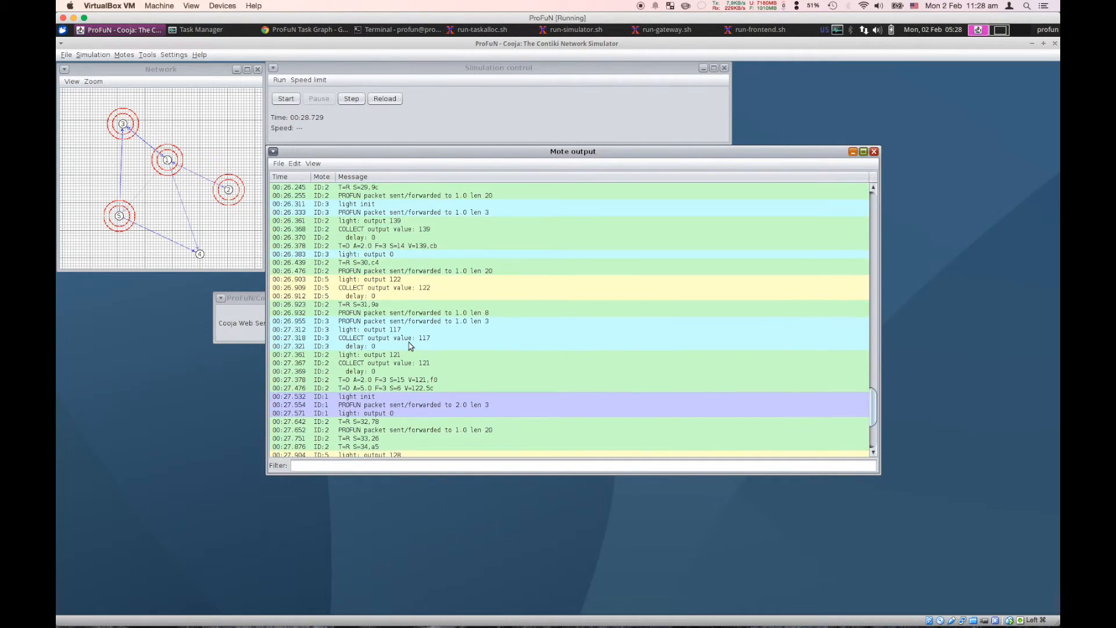
pyautogui.scroll(-15, 411, 341)
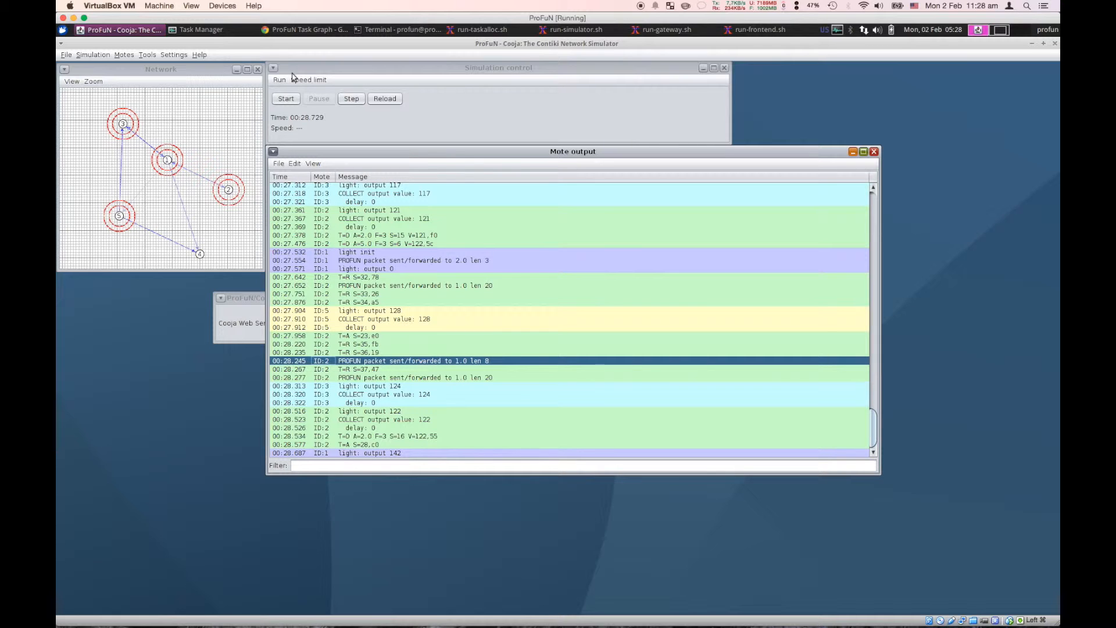
# Resume the simulator from the ProFuN Task Graph page and open the live sensor charts in graph.html
pyautogui.click(277, 32)
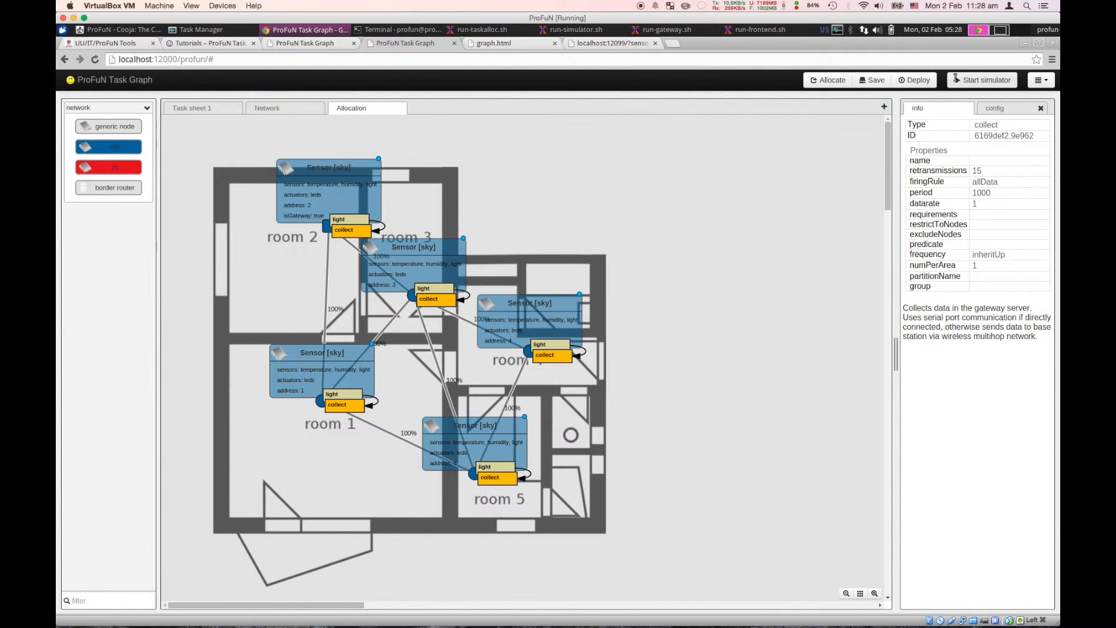
pyautogui.click(968, 83)
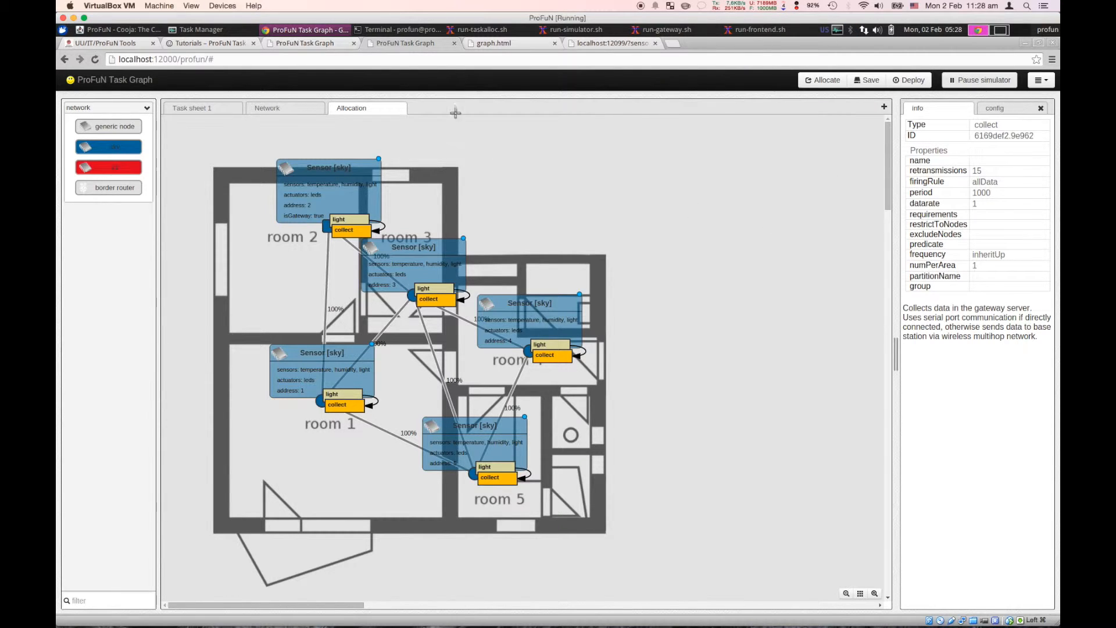
pyautogui.click(496, 45)
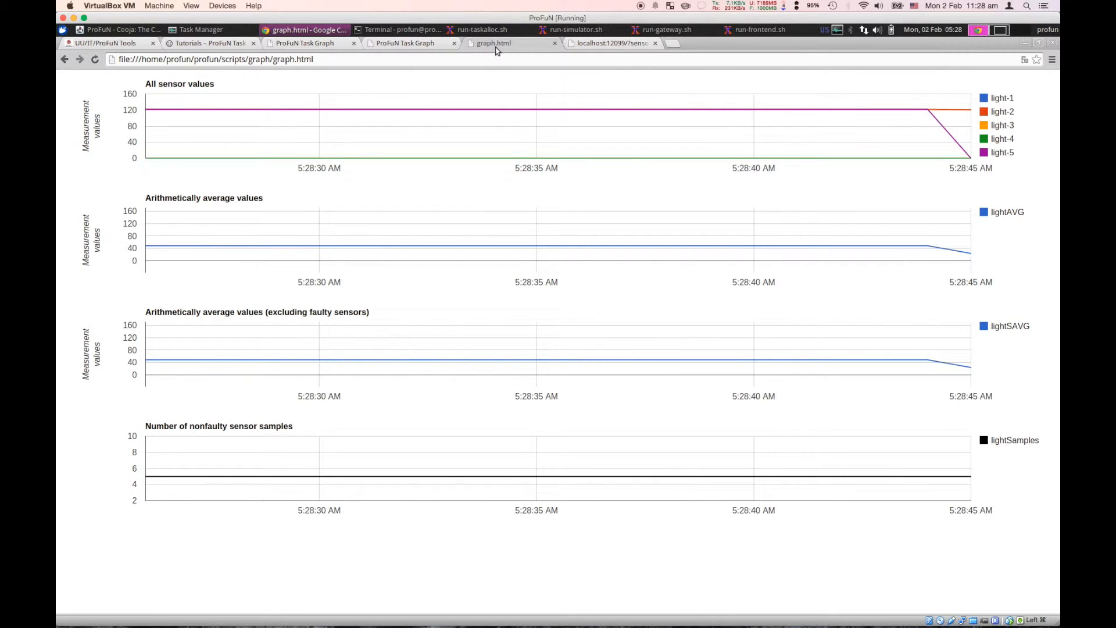
pyautogui.click(439, 63)
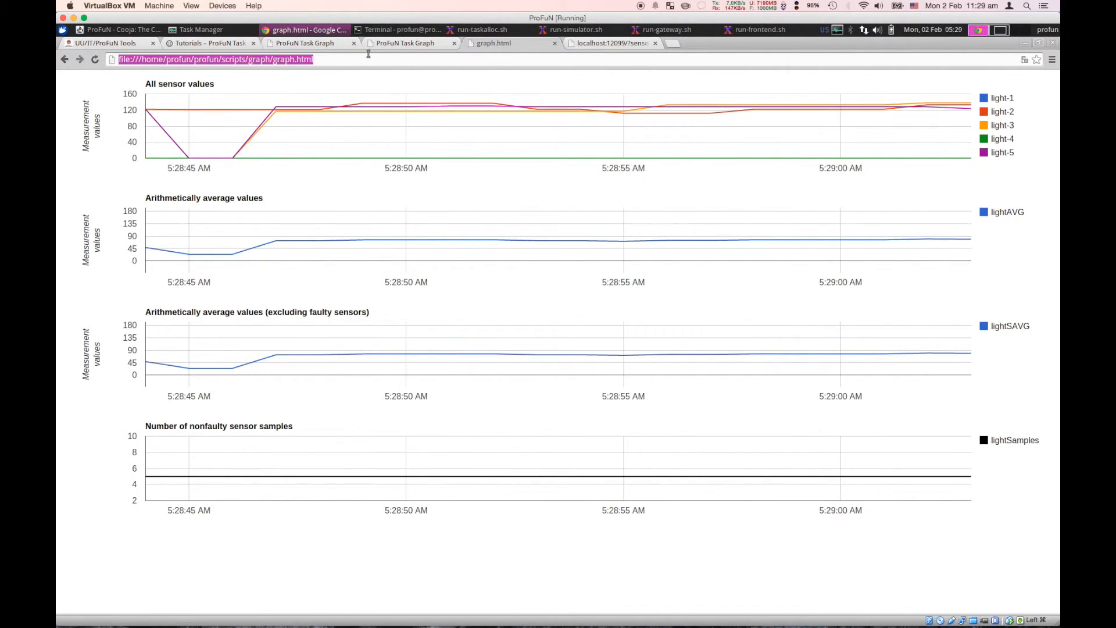
# Review the node allocation on the floor plan and read the number of nonfaulty light samples in graph.html
pyautogui.click(400, 44)
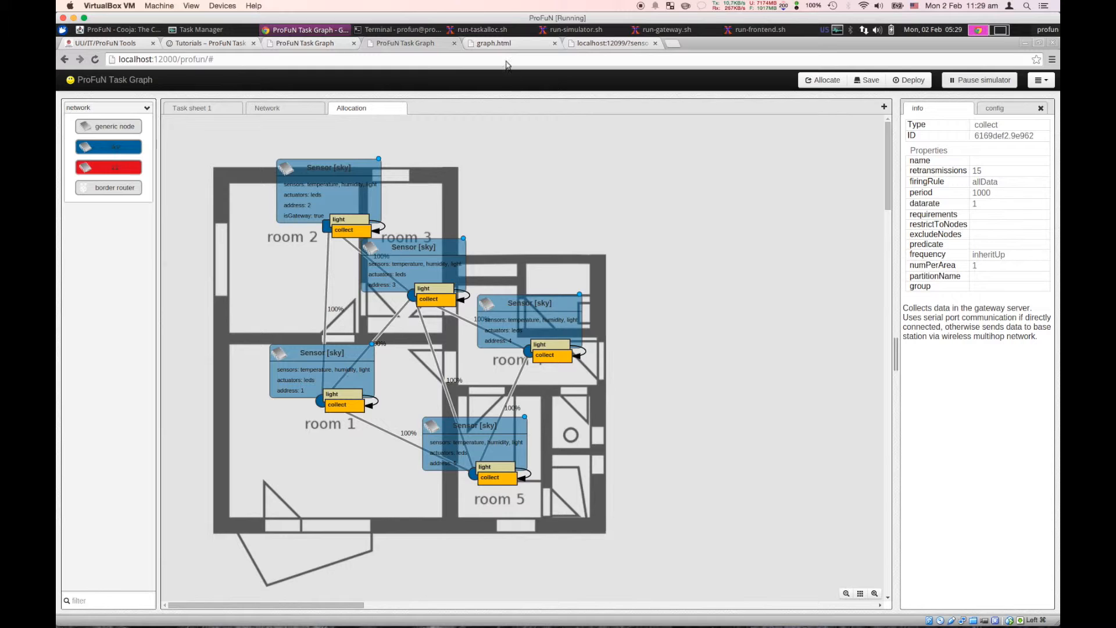
pyautogui.click(509, 43)
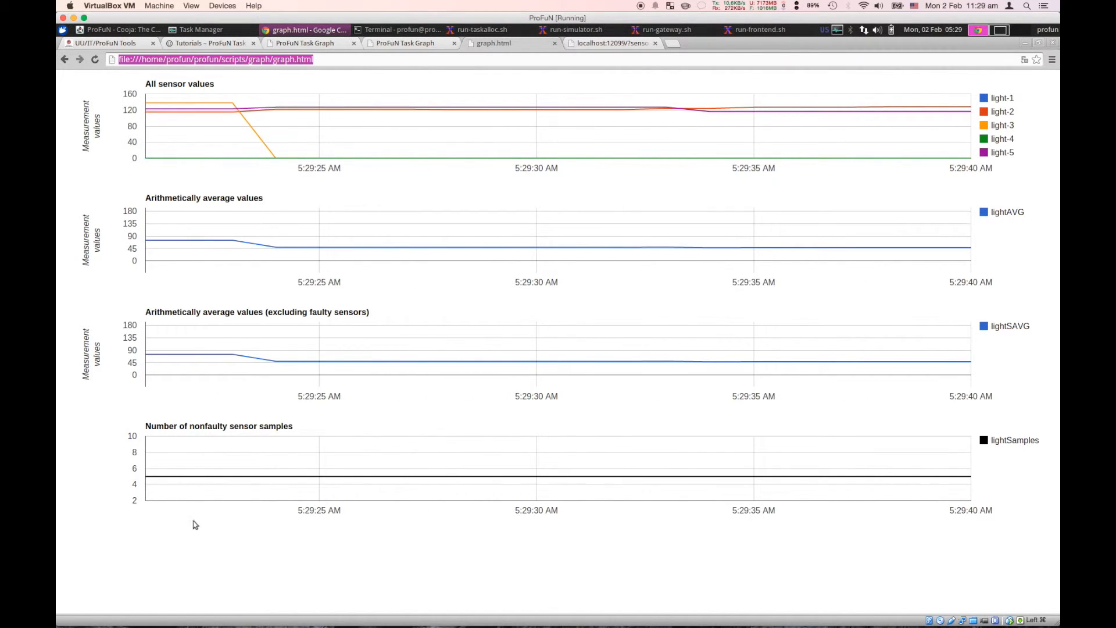
pyautogui.moveTo(149, 481)
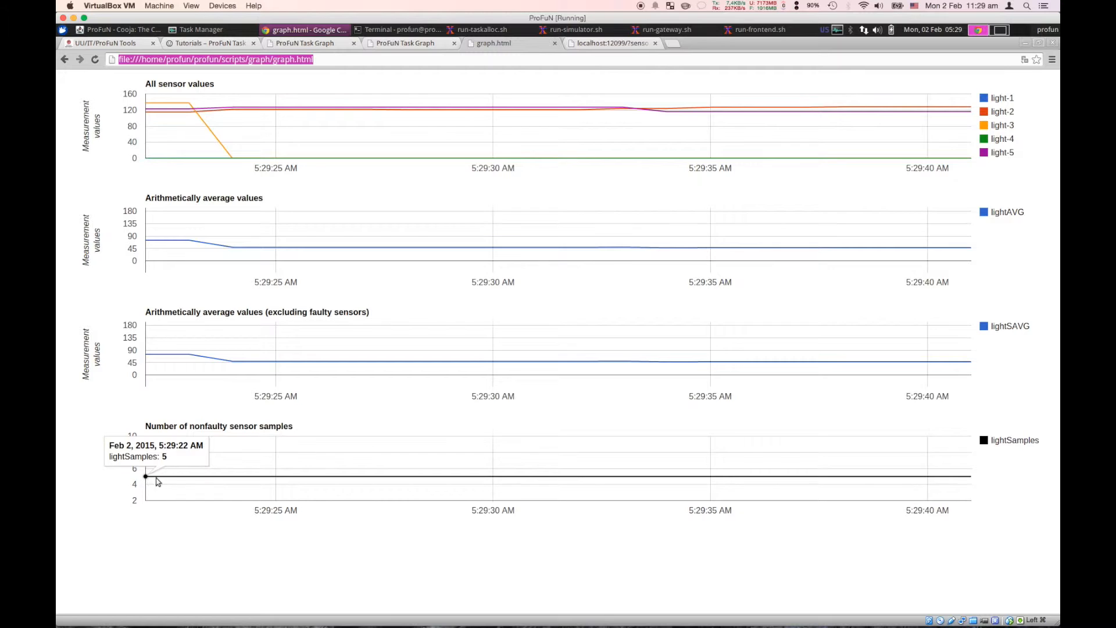
# Reload localhost:12099/?sensors=light and inspect the node addresses, timestamps and values in the returned light data
pyautogui.click(592, 47)
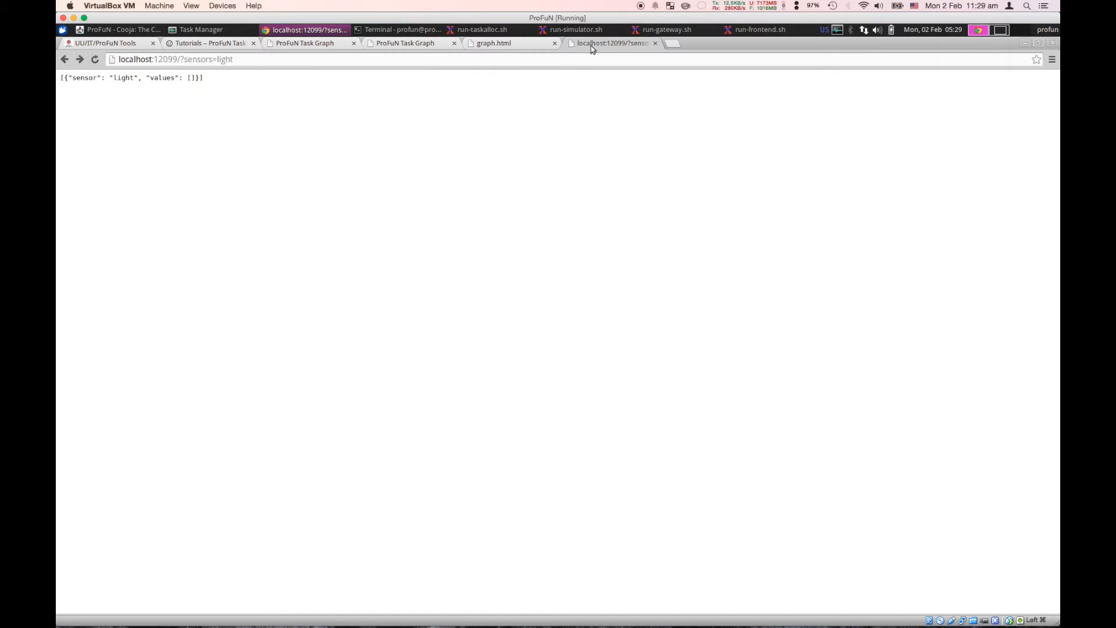
pyautogui.click(283, 59)
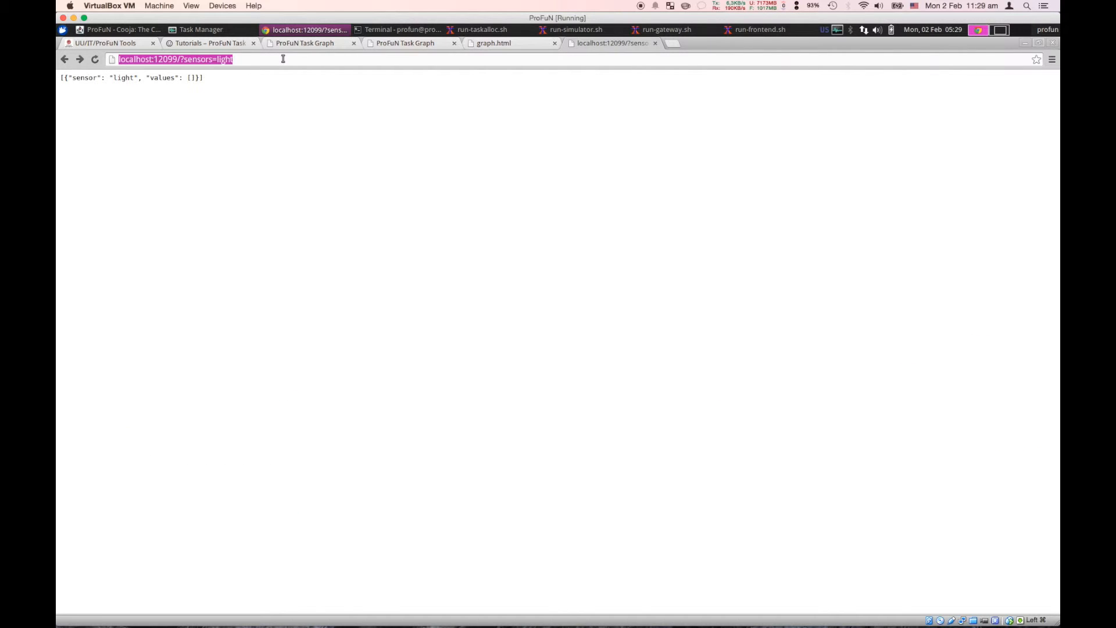
pyautogui.press('Return')
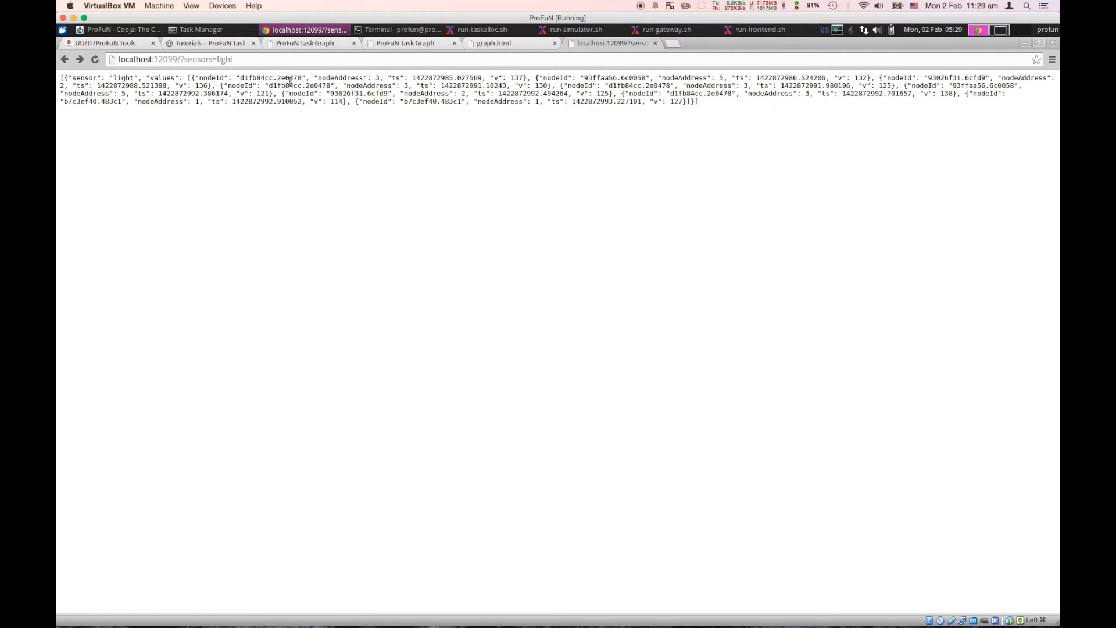
pyautogui.moveTo(314, 78); pyautogui.dragTo(315, 107)
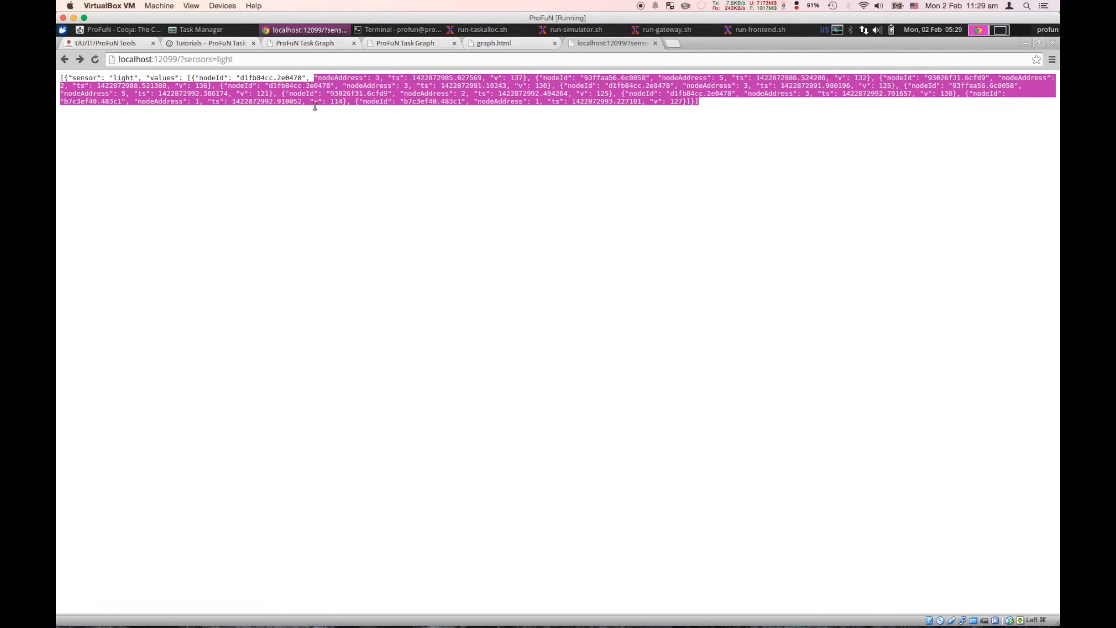
pyautogui.click(312, 102)
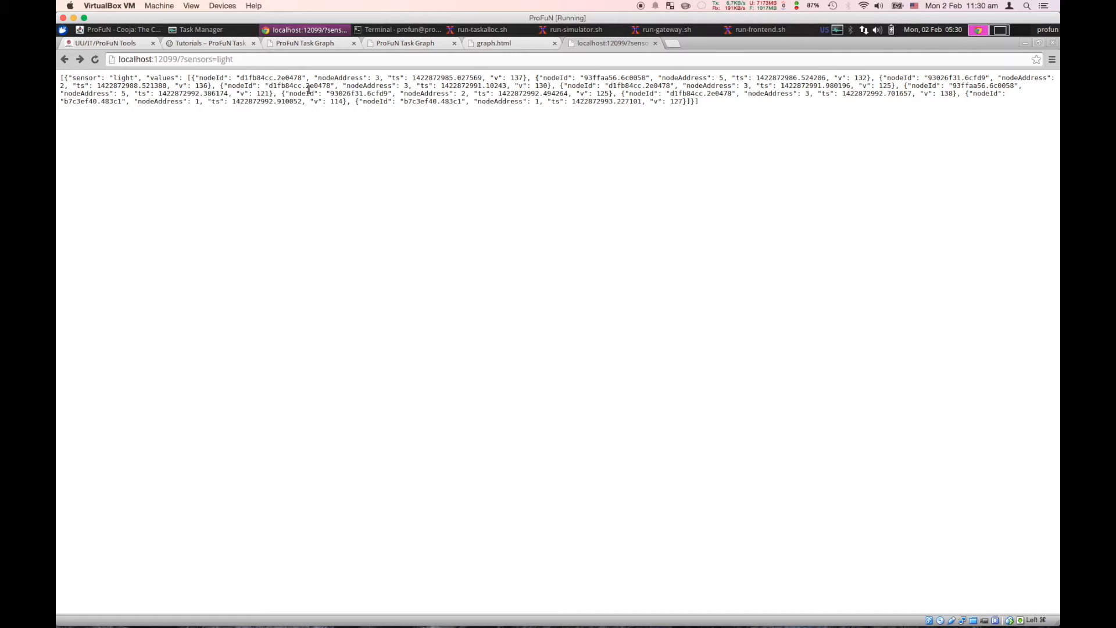
pyautogui.click(395, 61)
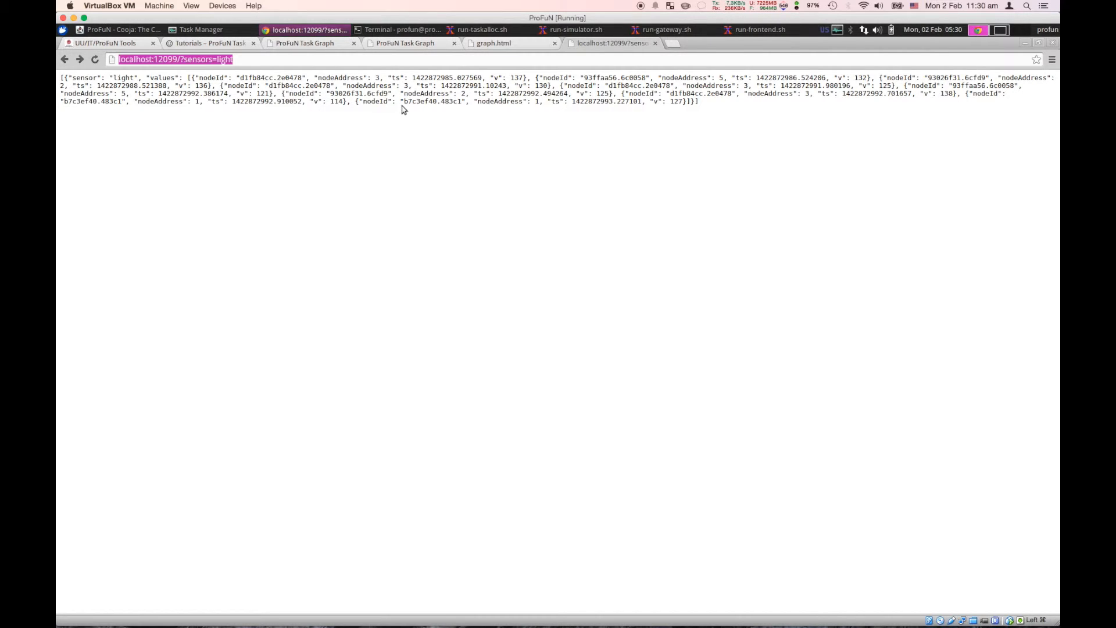
pyautogui.click(544, 62)
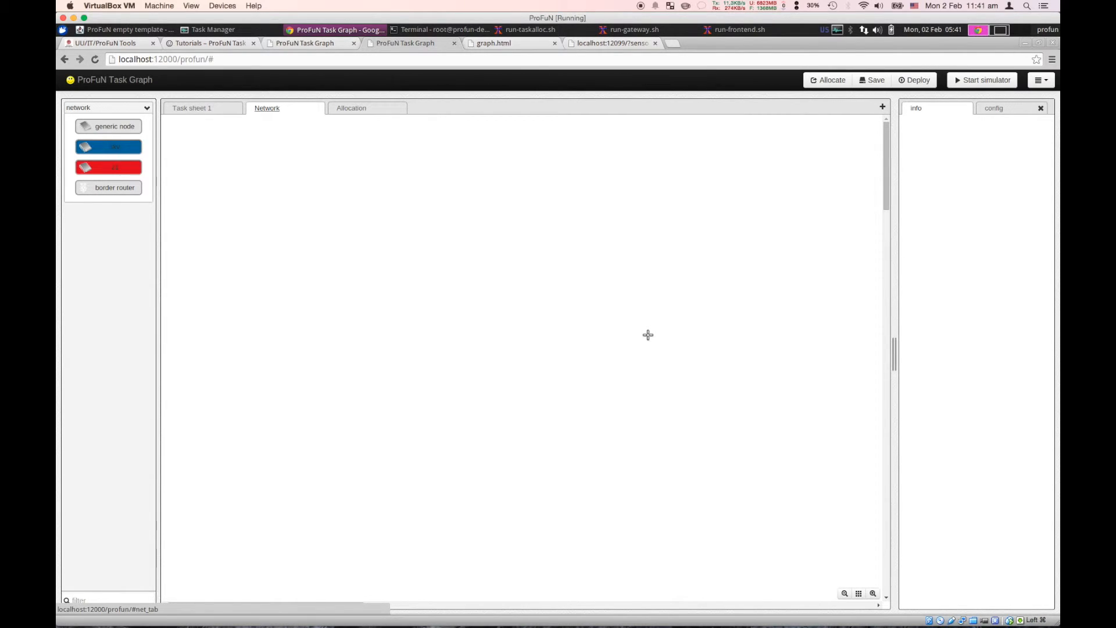
# Import the realloc example from the task library and place its temperature sensor and heater actuator tasks on Task sheet 1
pyautogui.click(1039, 82)
pyautogui.moveTo(984, 218)
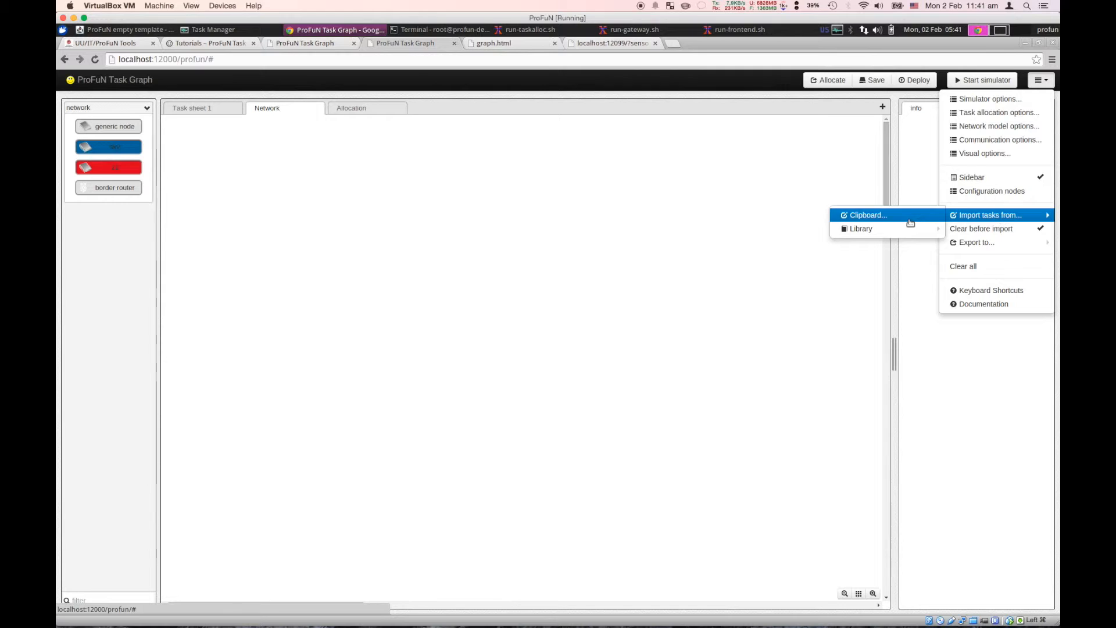
pyautogui.moveTo(901, 229)
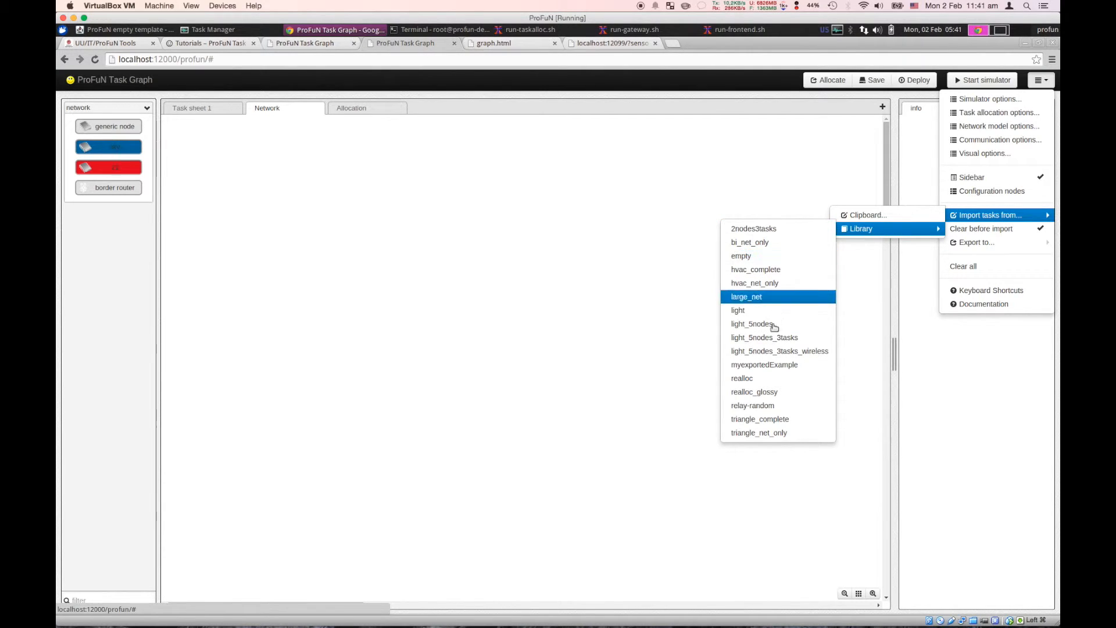
pyautogui.click(759, 383)
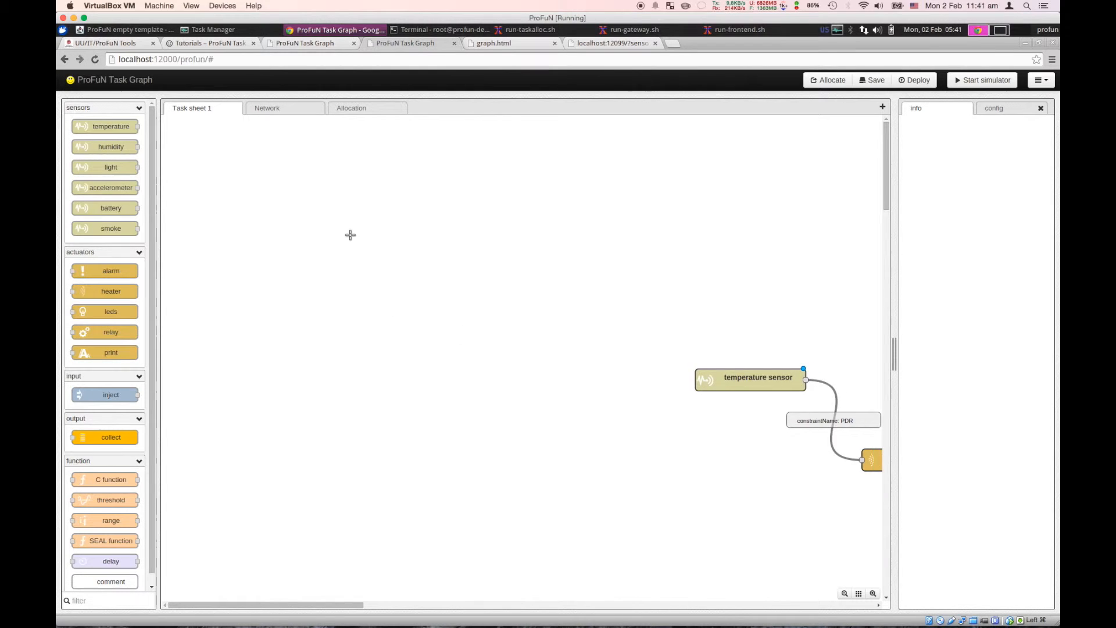
pyautogui.click(317, 214)
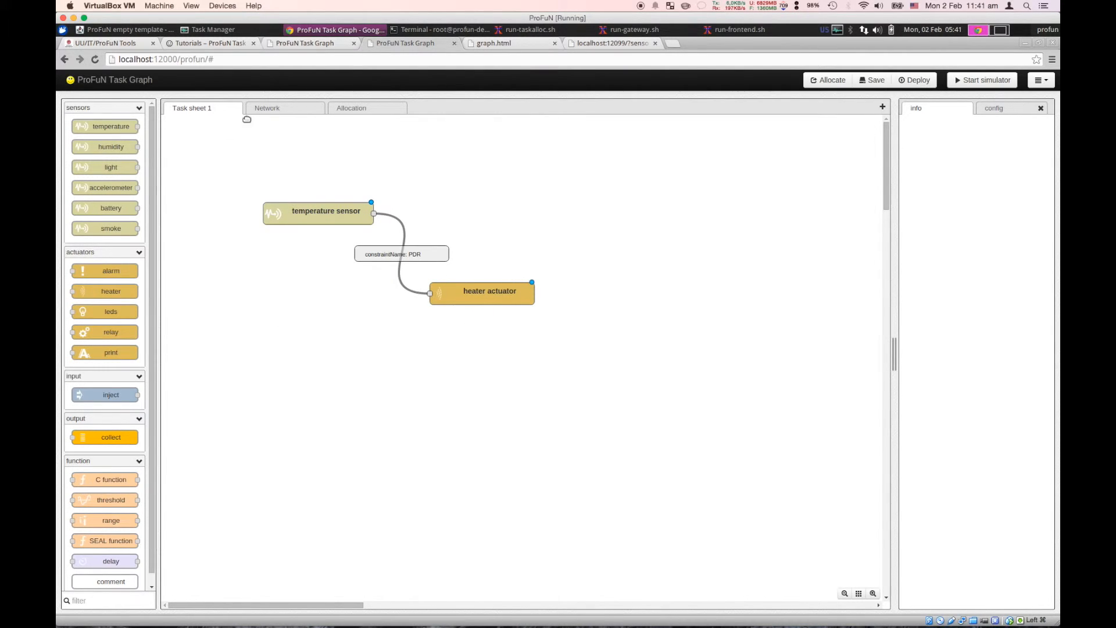
# Allocate the imported tasks to the realloc network and select the actuators node in the allocation view
pyautogui.click(268, 111)
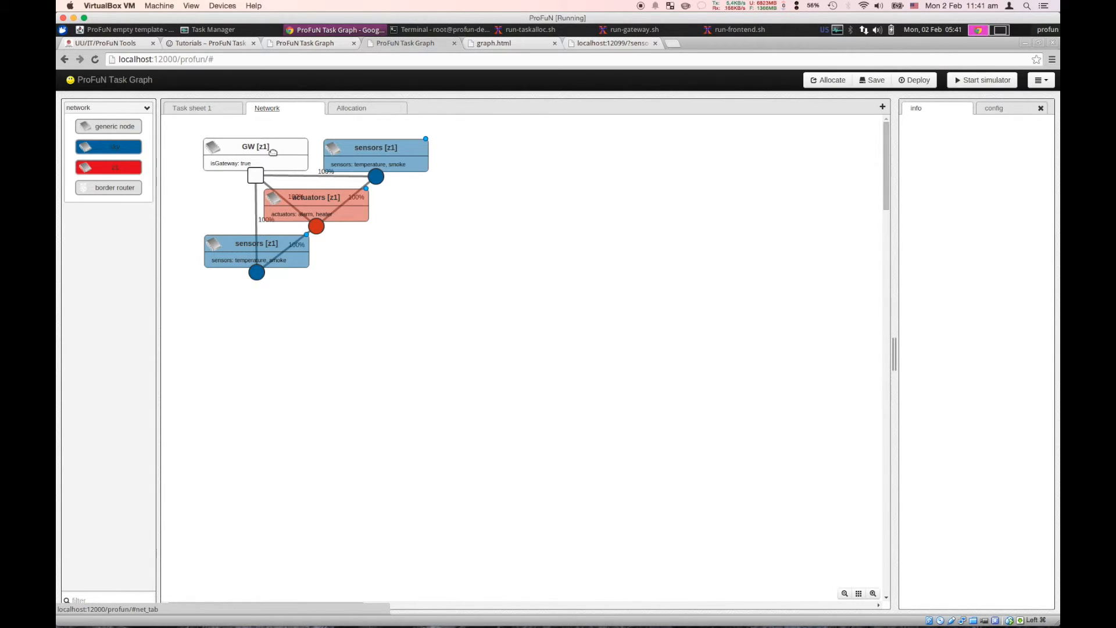
pyautogui.click(828, 83)
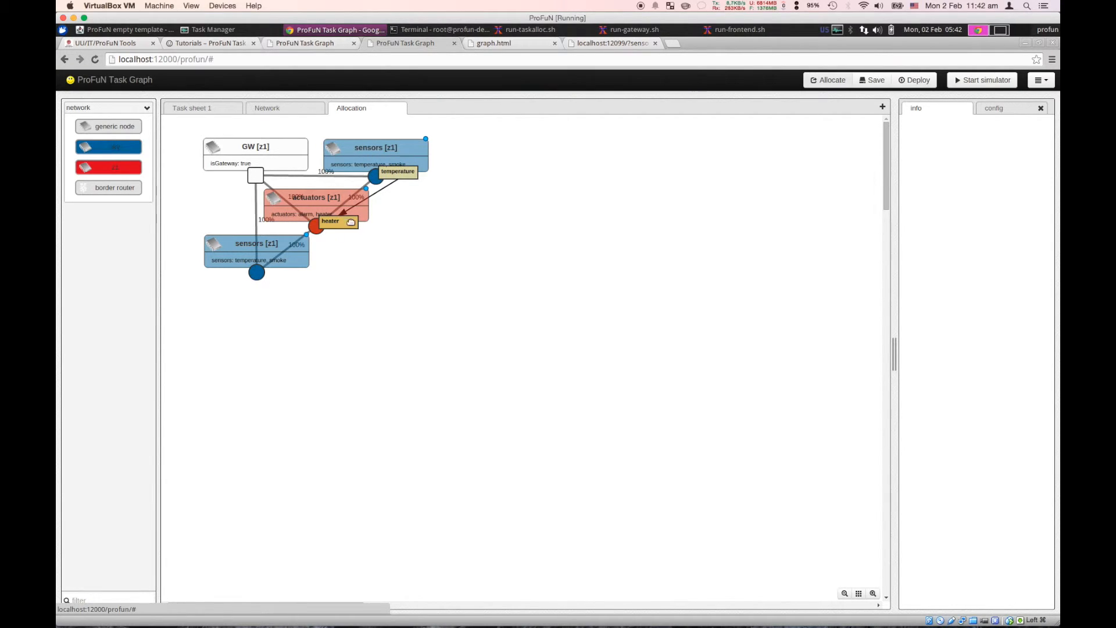
pyautogui.click(313, 202)
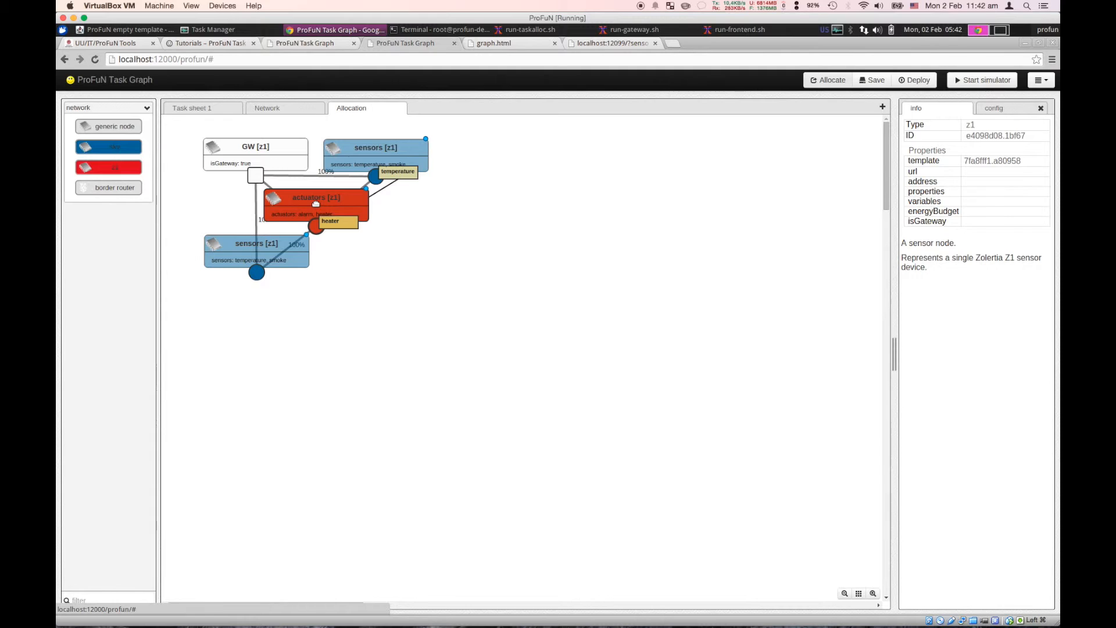
# Inspect the actuators node's template configuration, including its list of actuators, and close it without changes
pyautogui.click(315, 203)
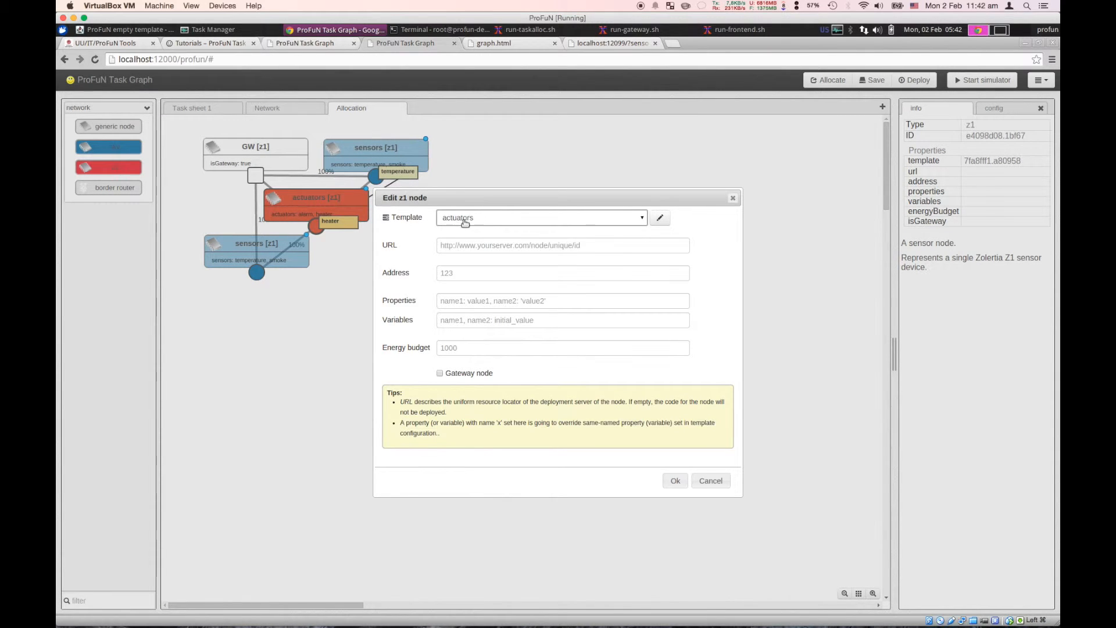
pyautogui.click(661, 219)
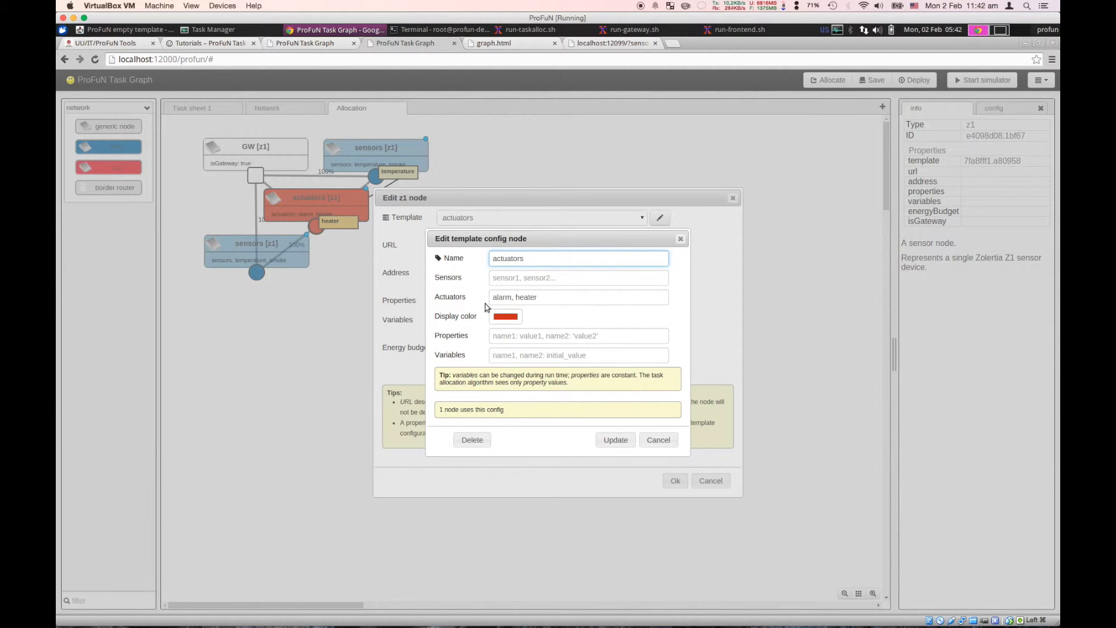
pyautogui.moveTo(536, 297); pyautogui.dragTo(516, 298)
pyautogui.click(659, 440)
pyautogui.click(709, 480)
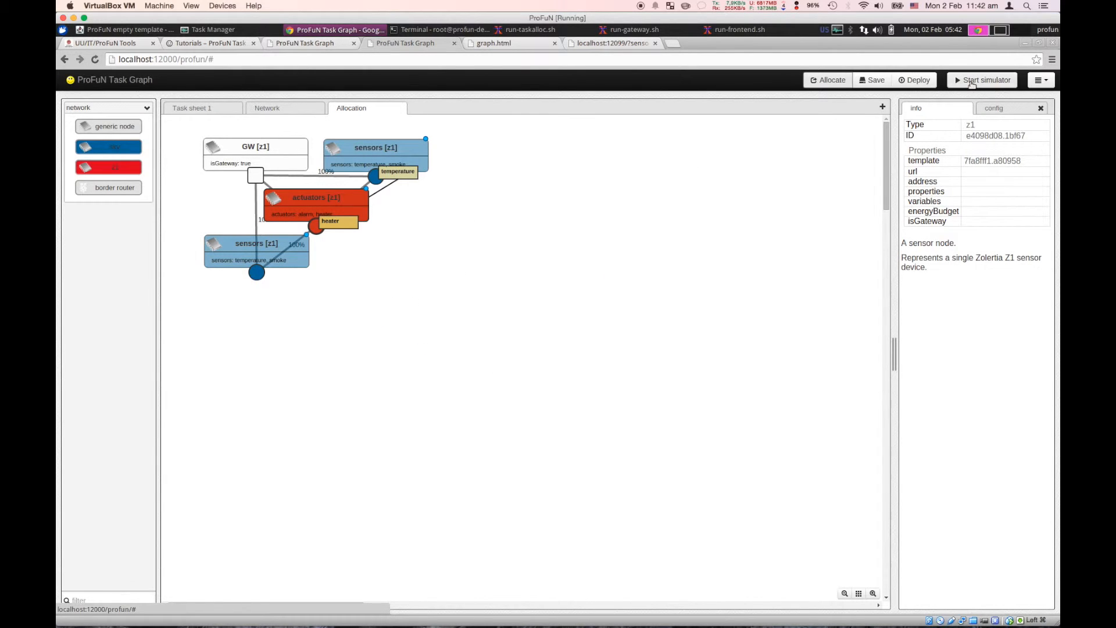
# Start the simulator and move the sensors node hosting the temperature task well away from the other nodes in the allocation view
pyautogui.click(971, 82)
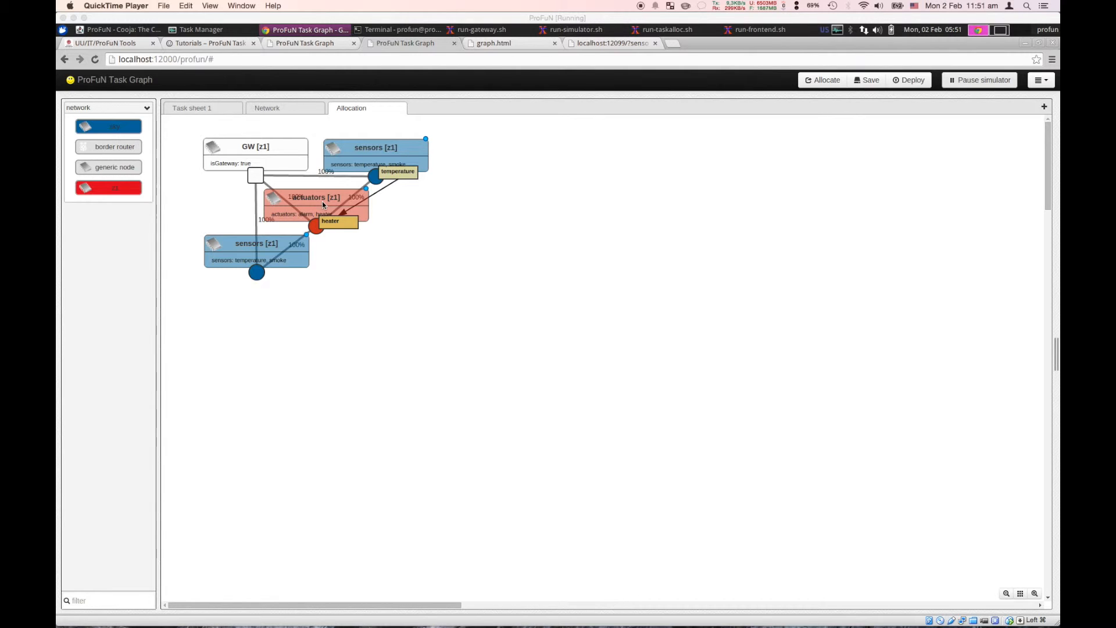
pyautogui.click(377, 152)
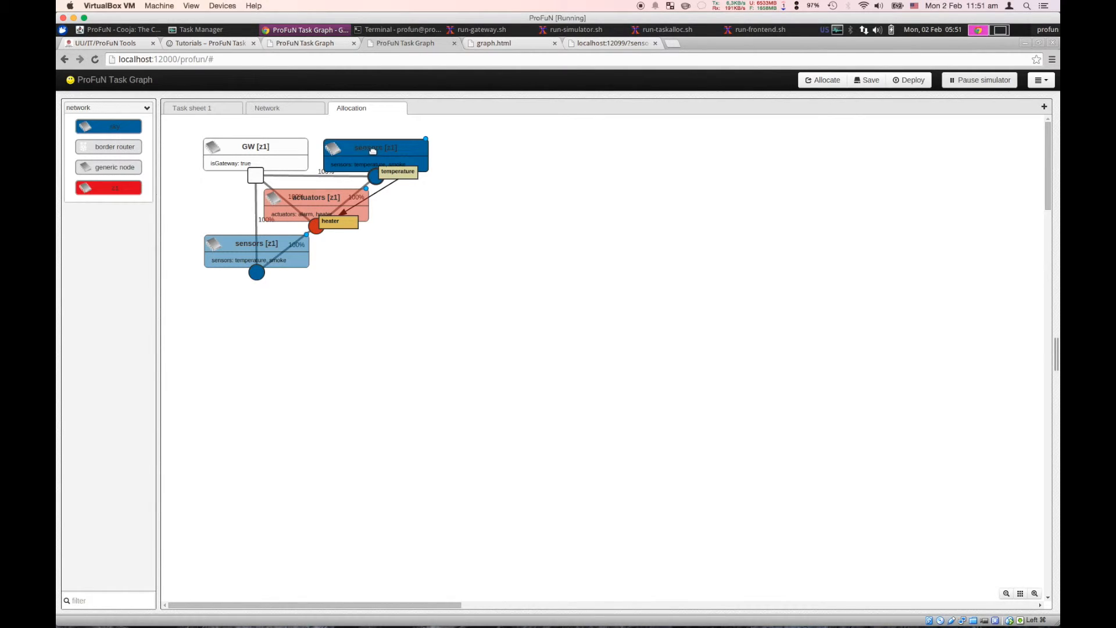
pyautogui.moveTo(372, 151); pyautogui.dragTo(514, 149)
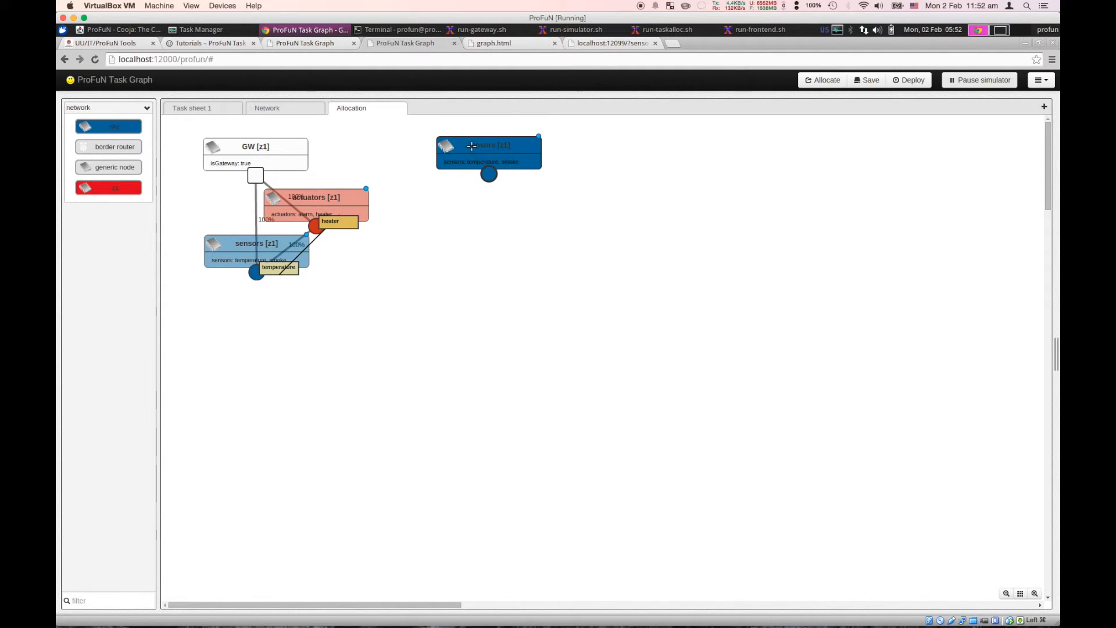
# Move the isolated sensors node back beside the gateway node and pause the simulator
pyautogui.moveTo(453, 142); pyautogui.dragTo(349, 147)
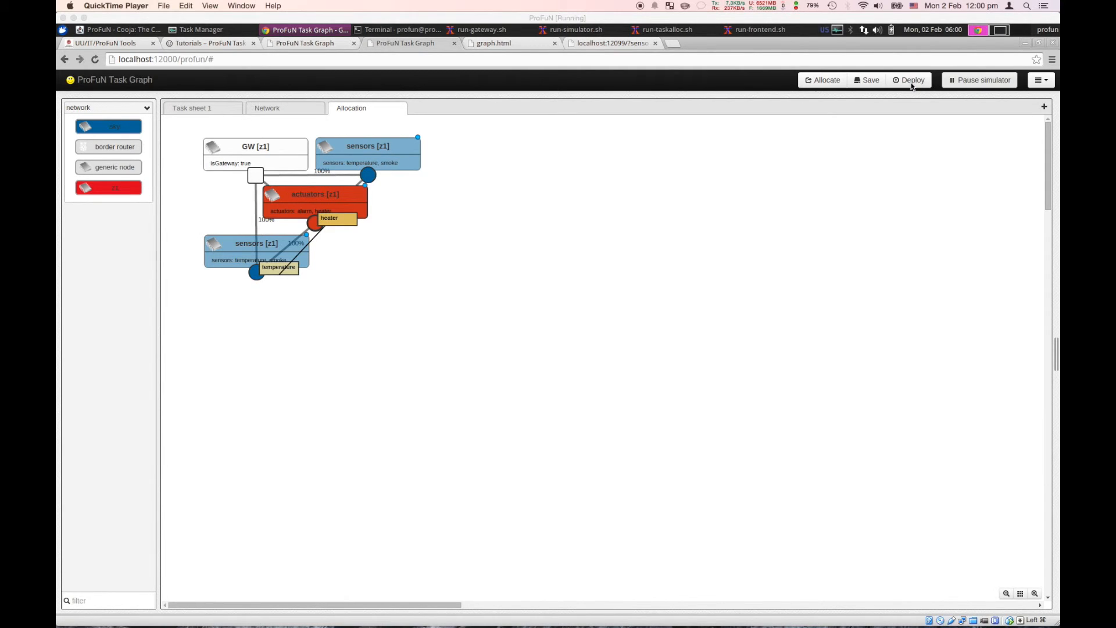
pyautogui.click(978, 85)
pyautogui.click(977, 85)
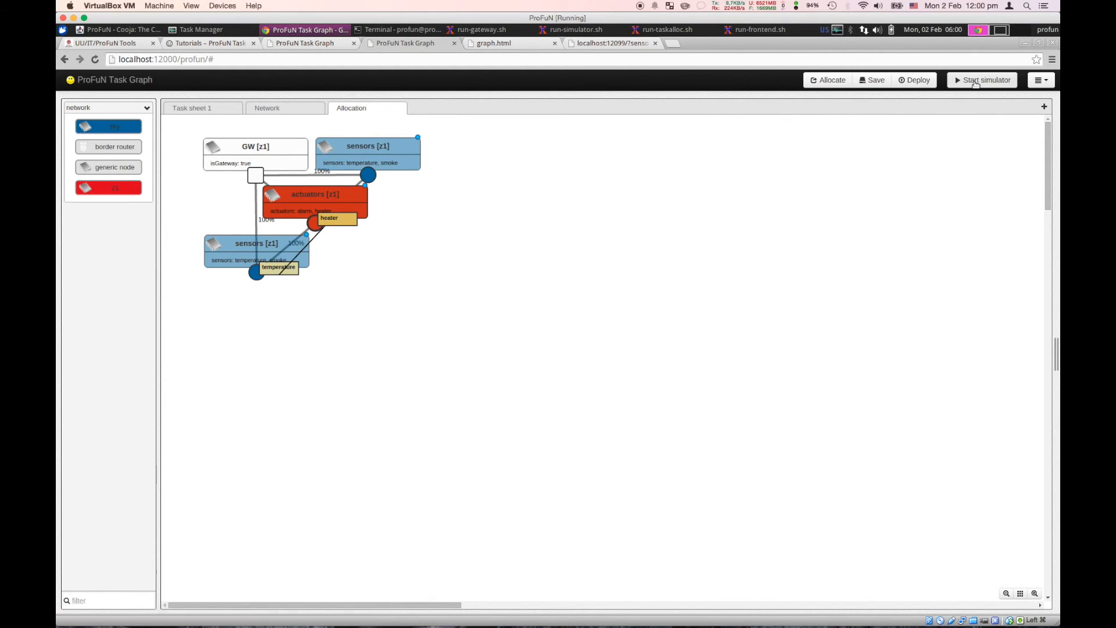
# Review the network simulator options, including the available radio medium models, keeping the existing settings
pyautogui.click(1040, 80)
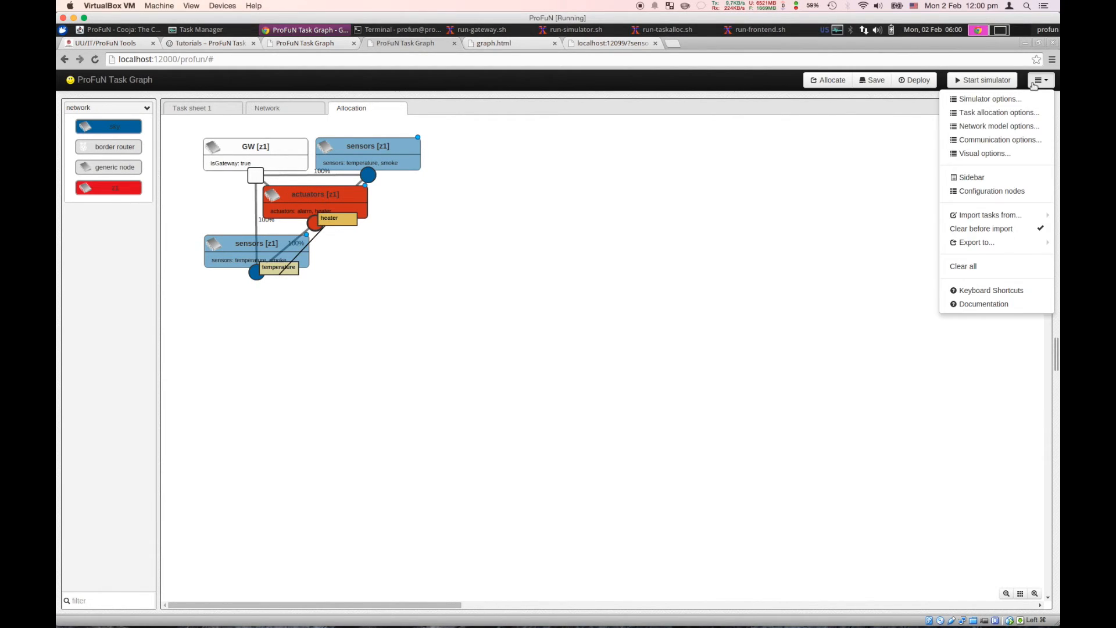
pyautogui.click(994, 100)
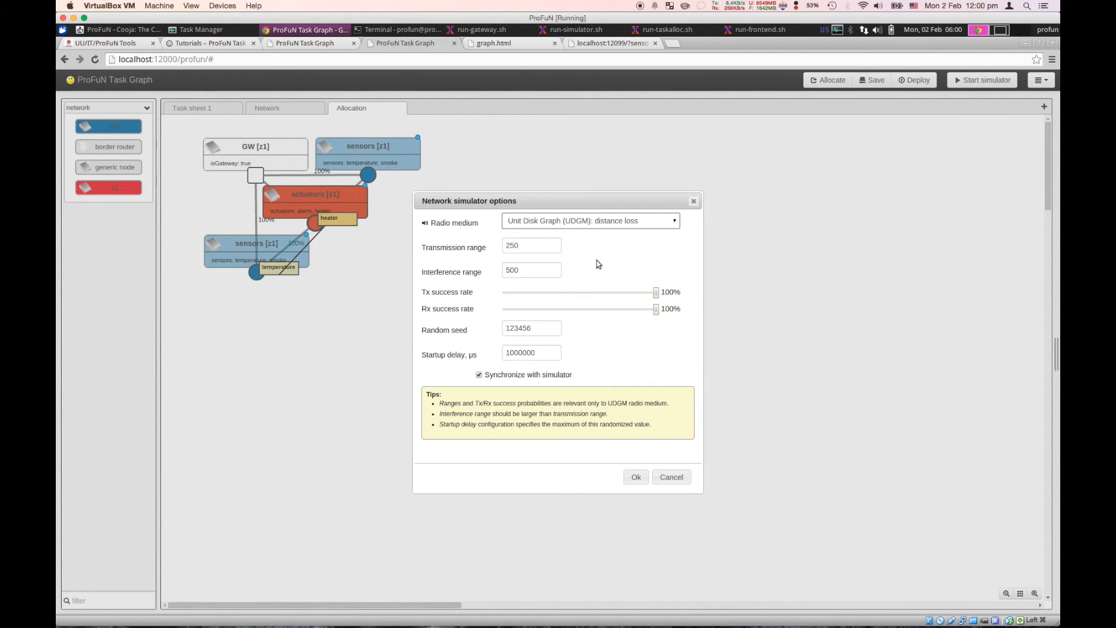
pyautogui.click(529, 224)
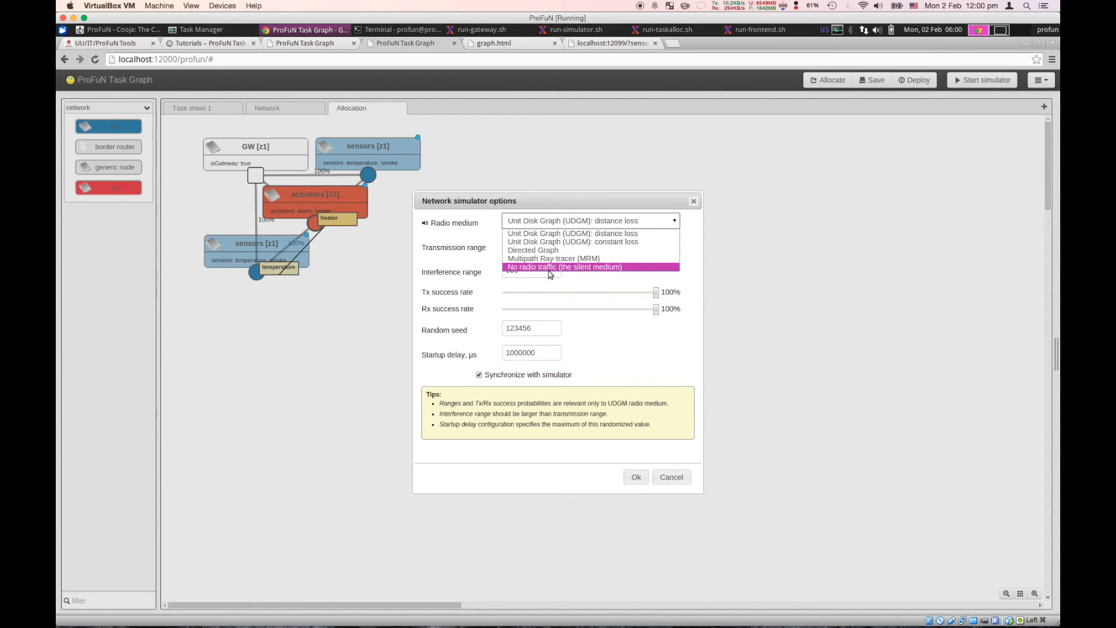
pyautogui.click(514, 283)
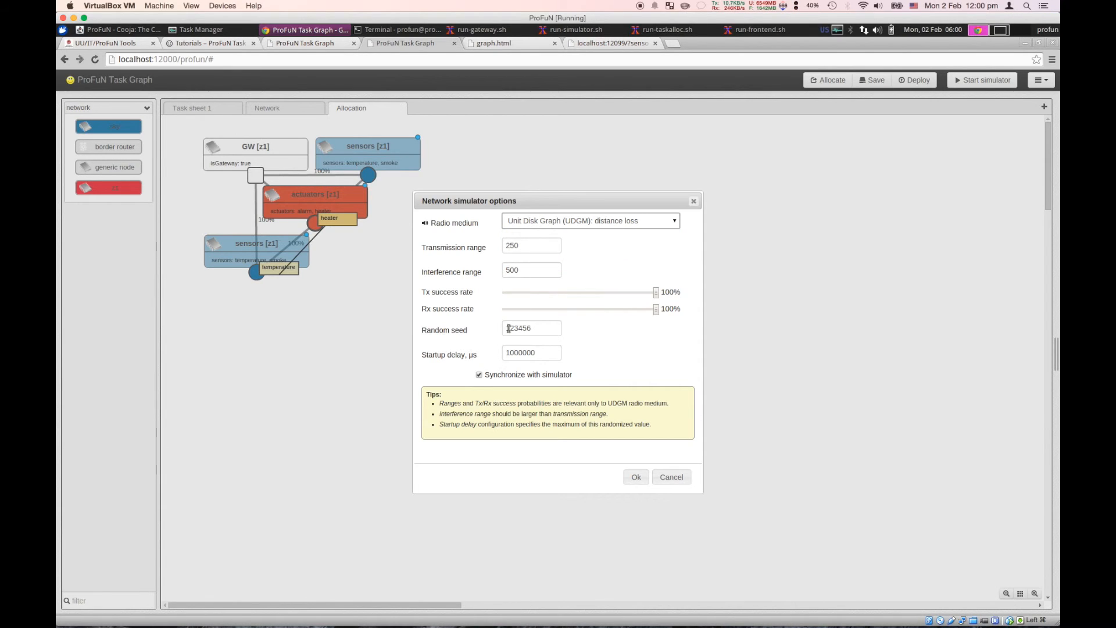
pyautogui.click(636, 477)
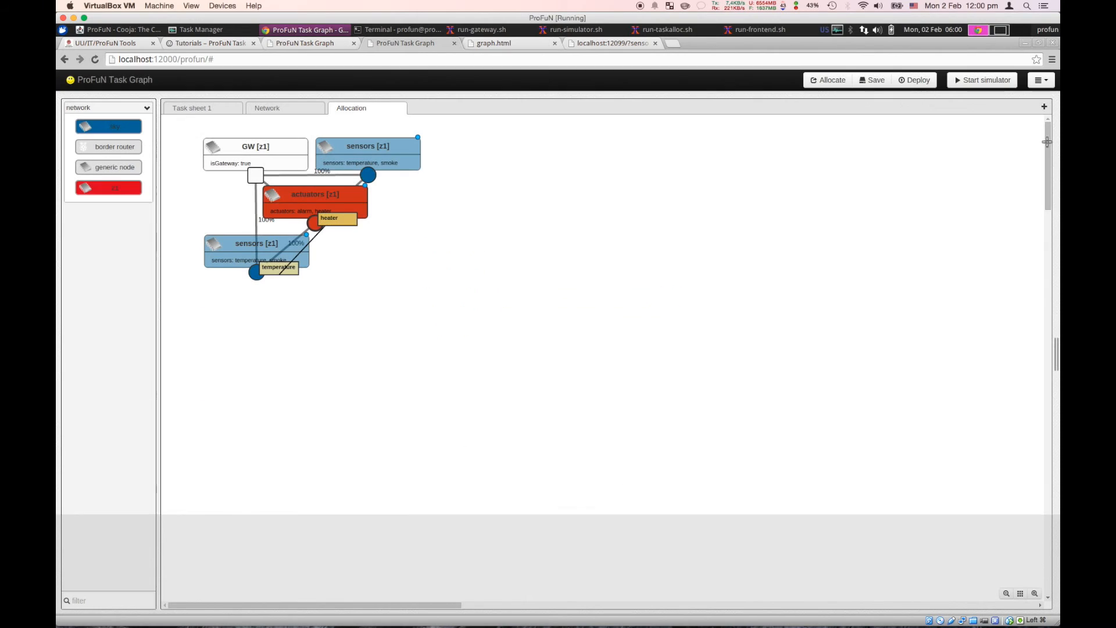
# Review the task allocation options, including the available objective functions, and leave them unchanged
pyautogui.click(1041, 81)
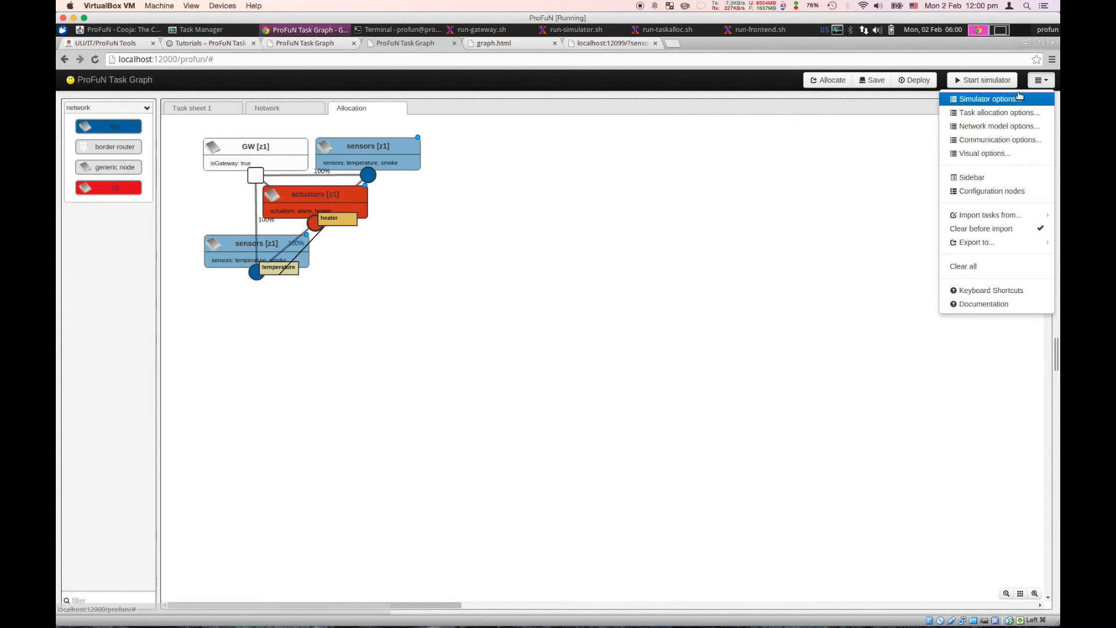
pyautogui.click(991, 114)
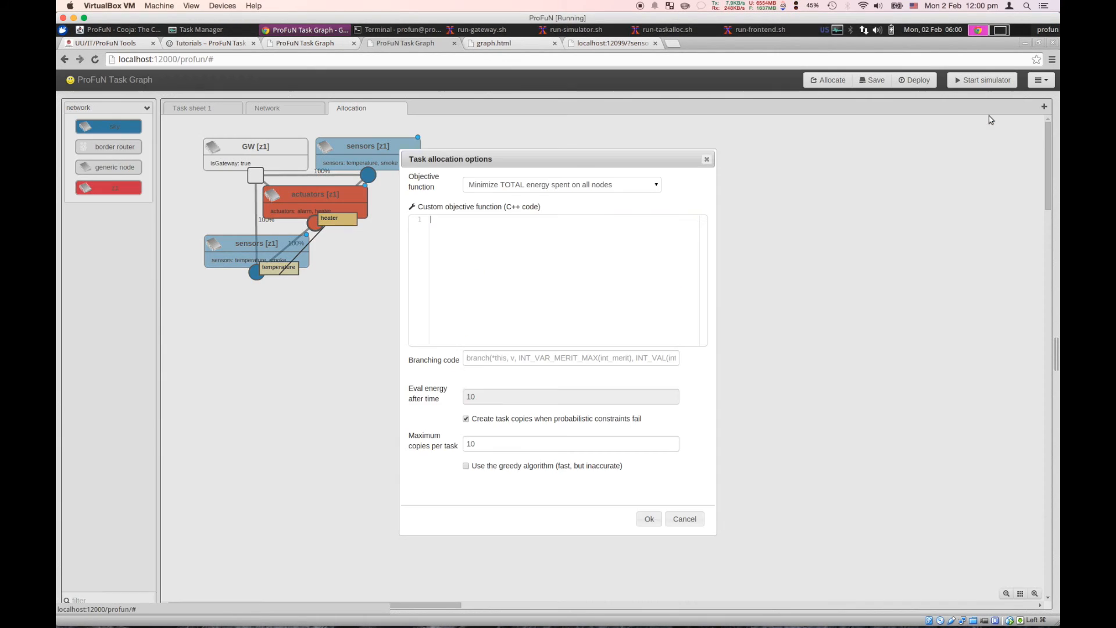
pyautogui.click(488, 186)
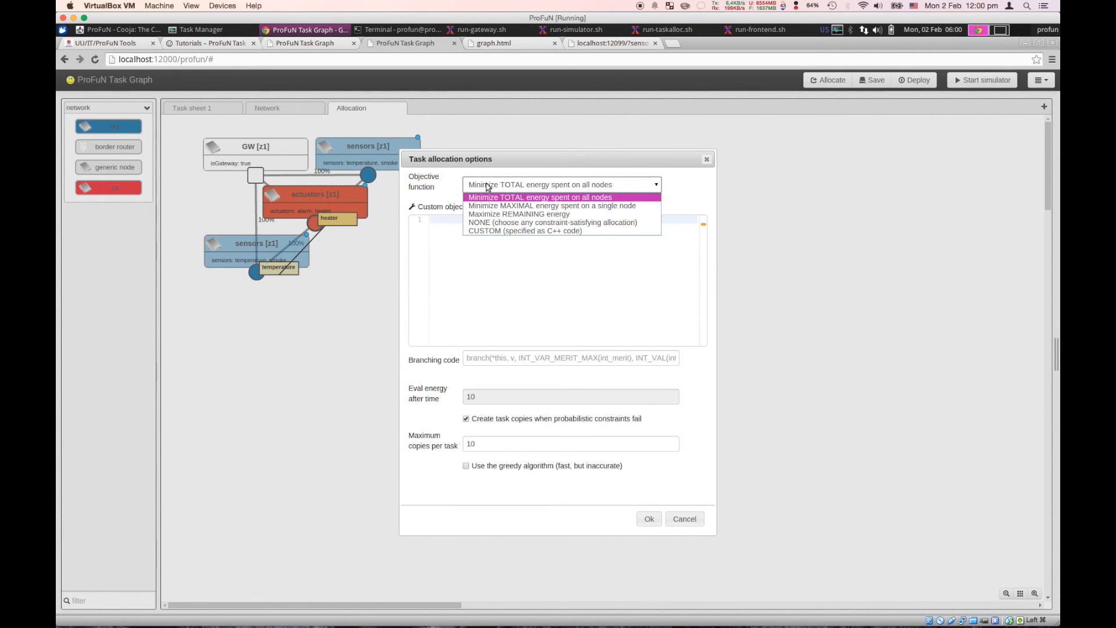
pyautogui.click(514, 294)
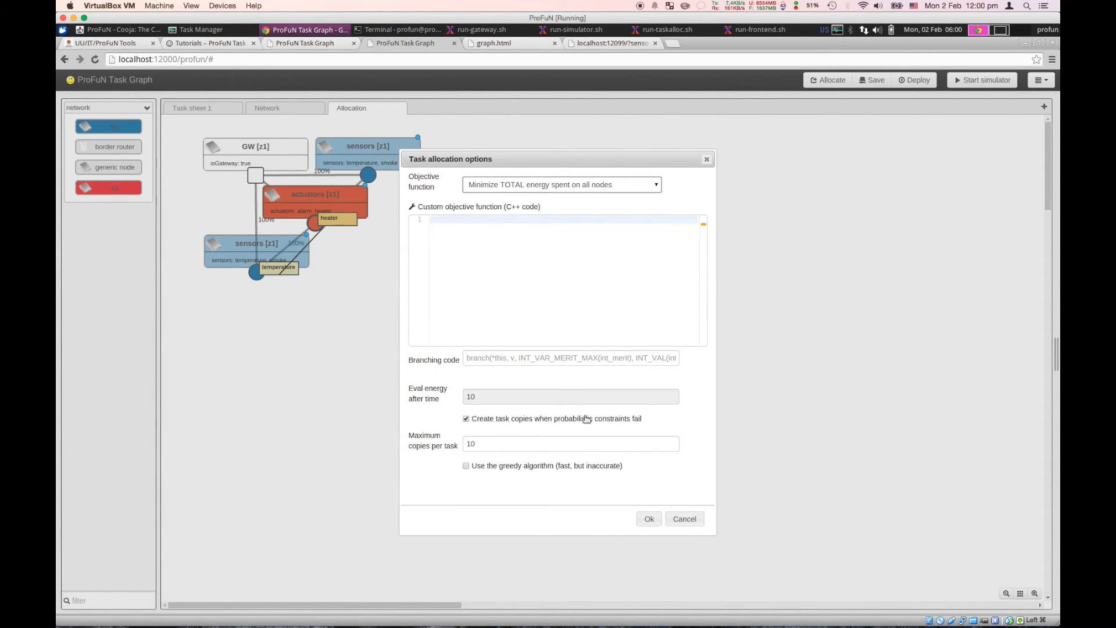
pyautogui.click(685, 520)
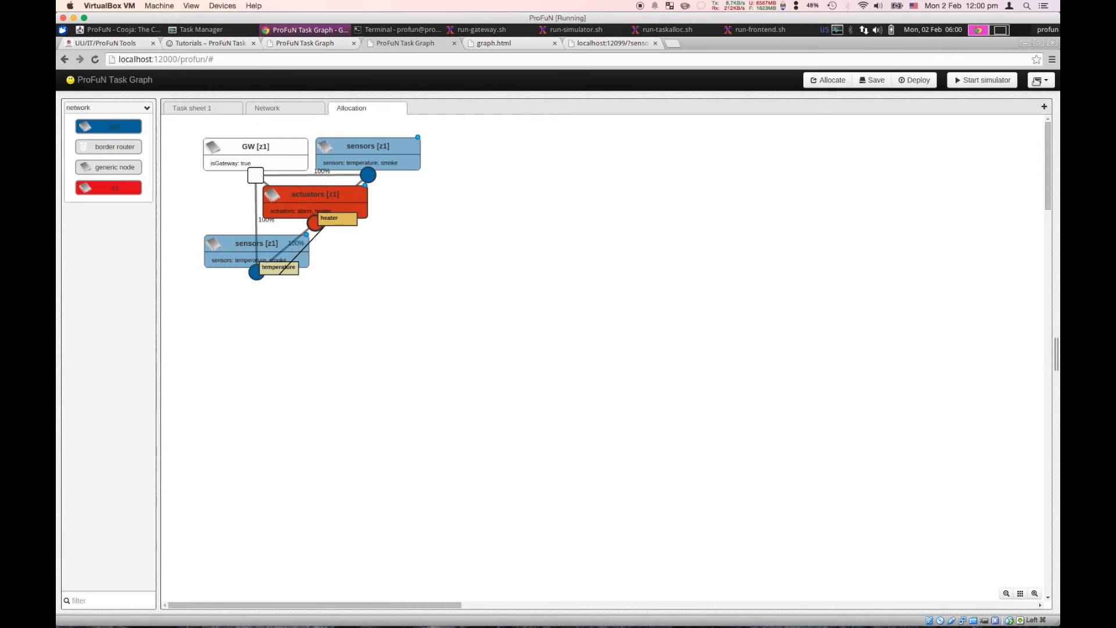
# Review the network model's default delay, PDR and energy probability distributions for links, and close them without changes
pyautogui.click(1038, 80)
pyautogui.click(1003, 127)
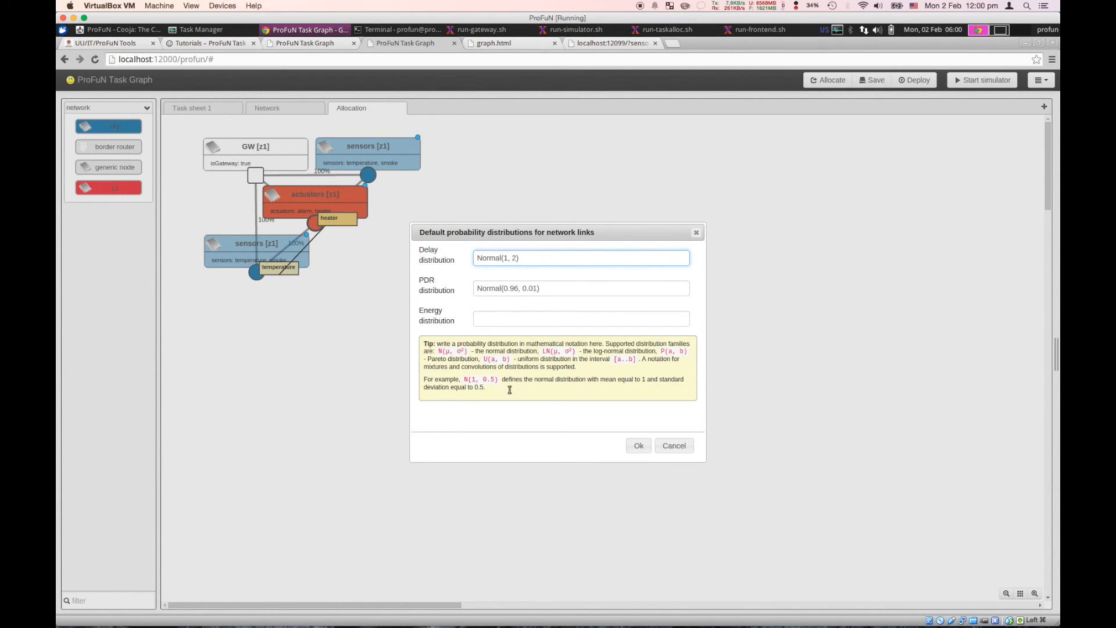
pyautogui.click(678, 448)
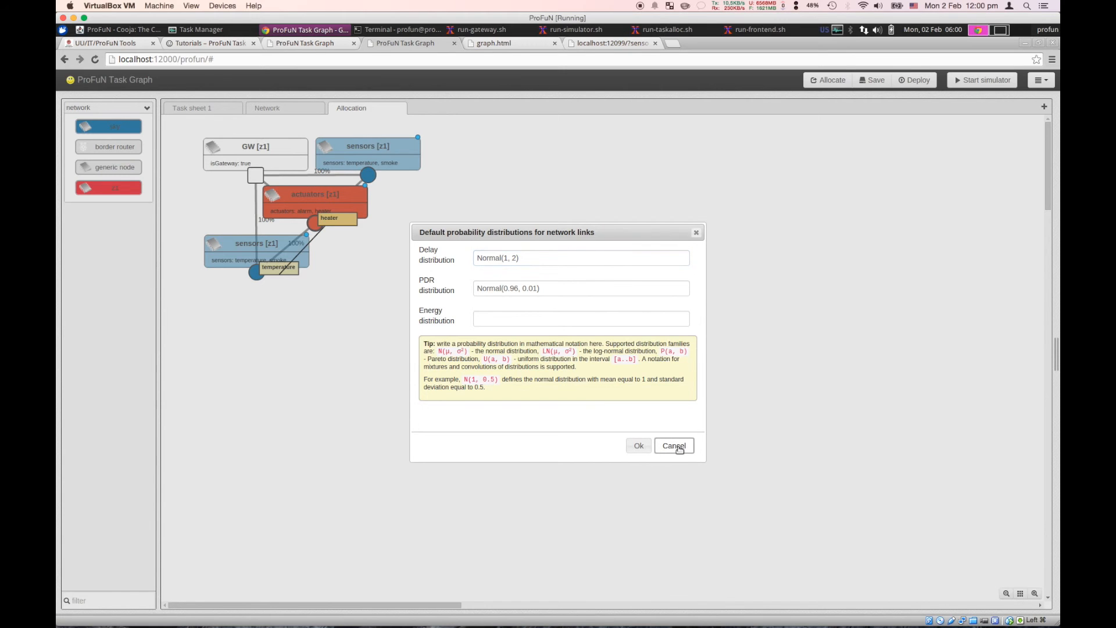
pyautogui.click(674, 446)
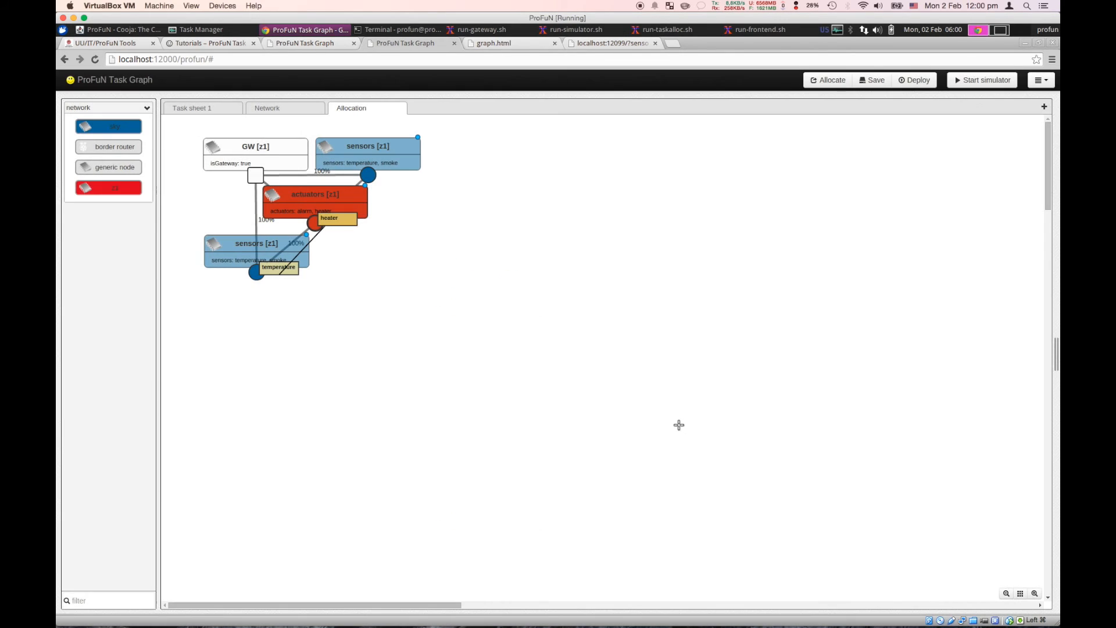
# Examine the communication options for flow reloading, wired runtime infrastructure and the Glossy protocol, and close them without changes
pyautogui.click(1043, 82)
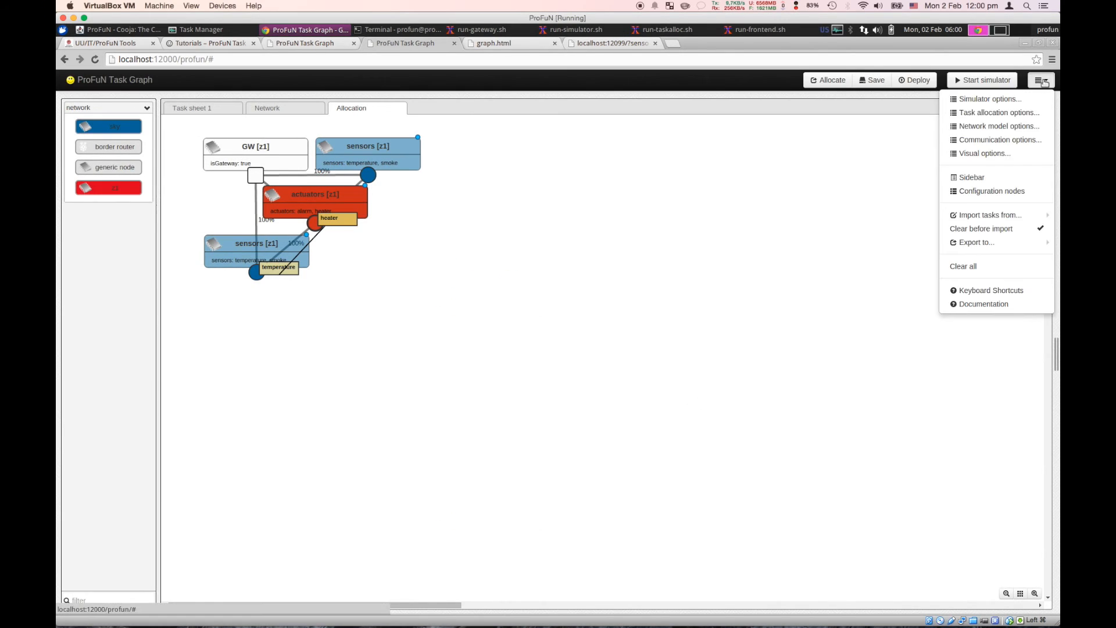
pyautogui.click(971, 140)
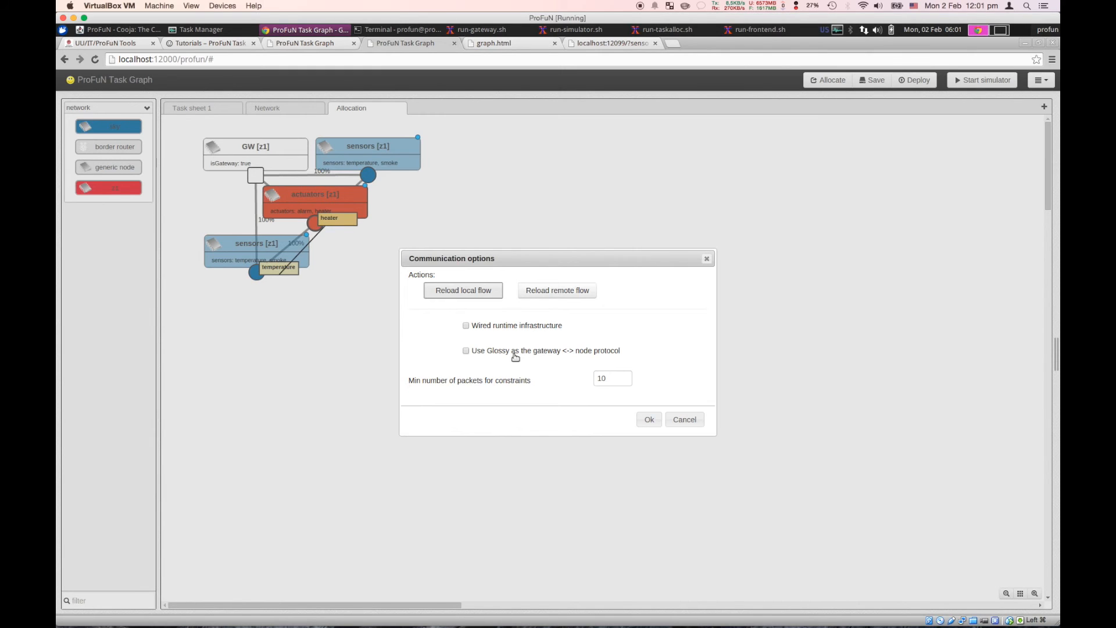
pyautogui.click(683, 421)
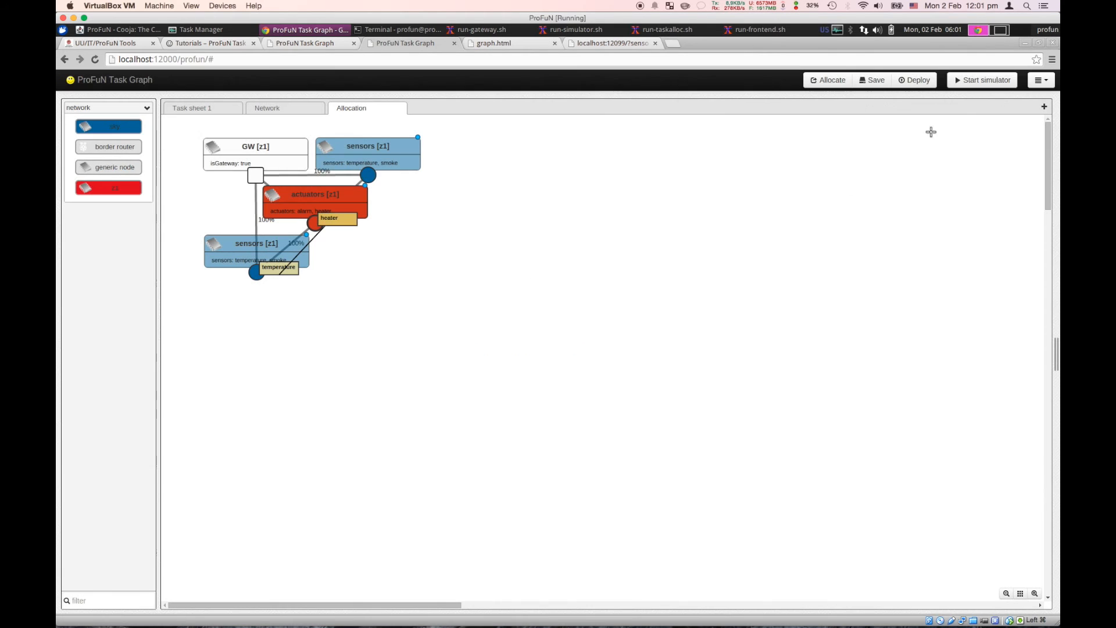
# Examine the visual options for the background image, node and task sizes, and close them without changes
pyautogui.click(1041, 80)
pyautogui.moveTo(965, 218)
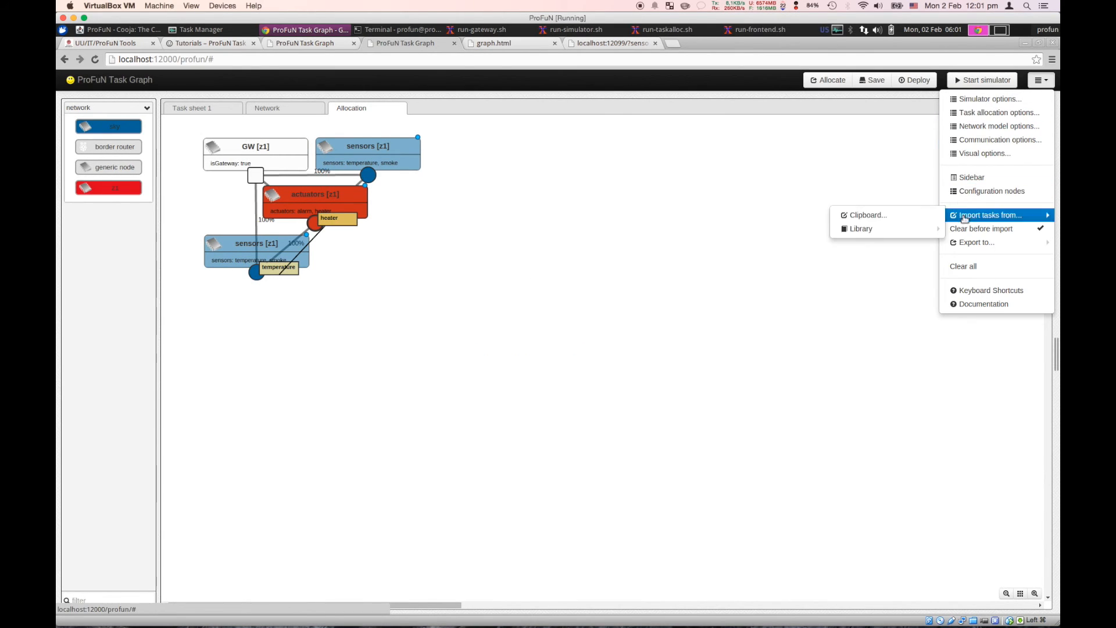
pyautogui.click(968, 154)
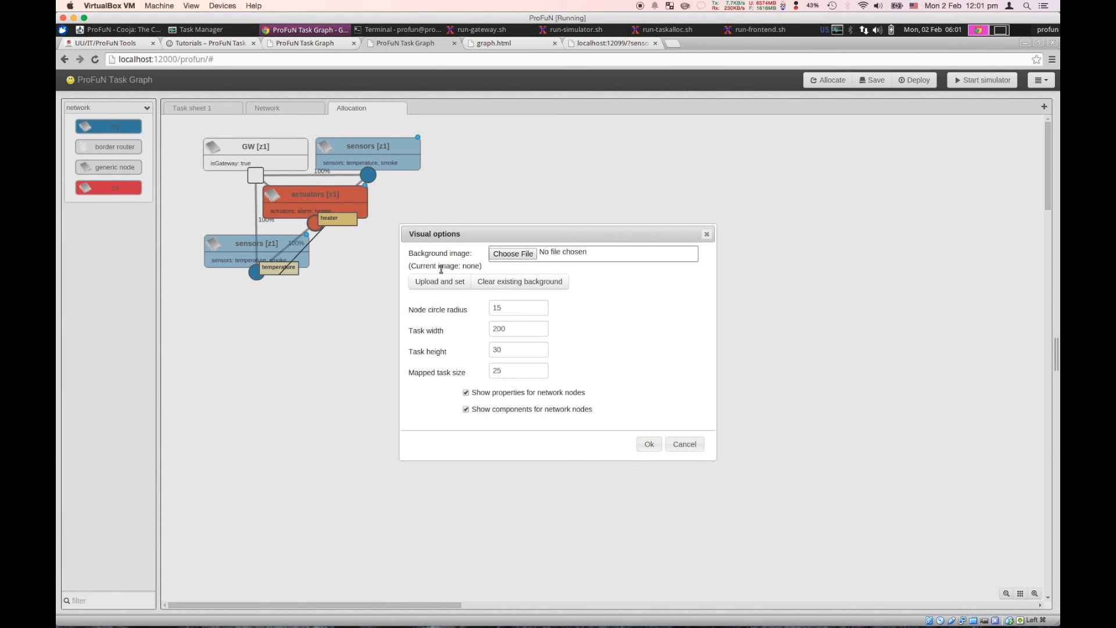
pyautogui.click(681, 445)
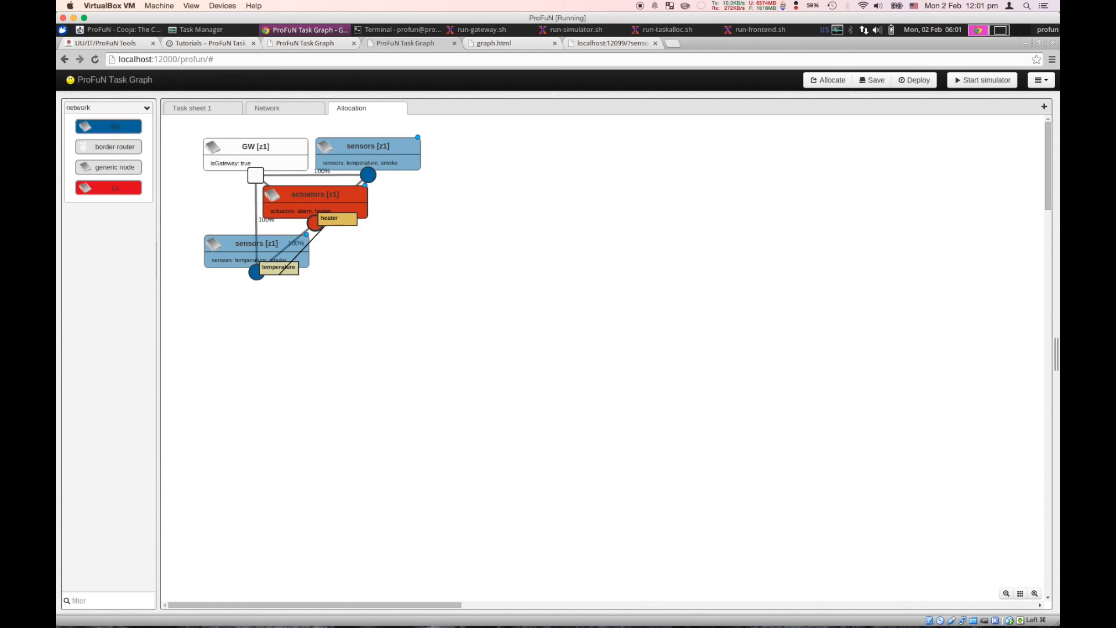
# Look over the import and export choices and view the list of keyboard shortcuts
pyautogui.click(1041, 85)
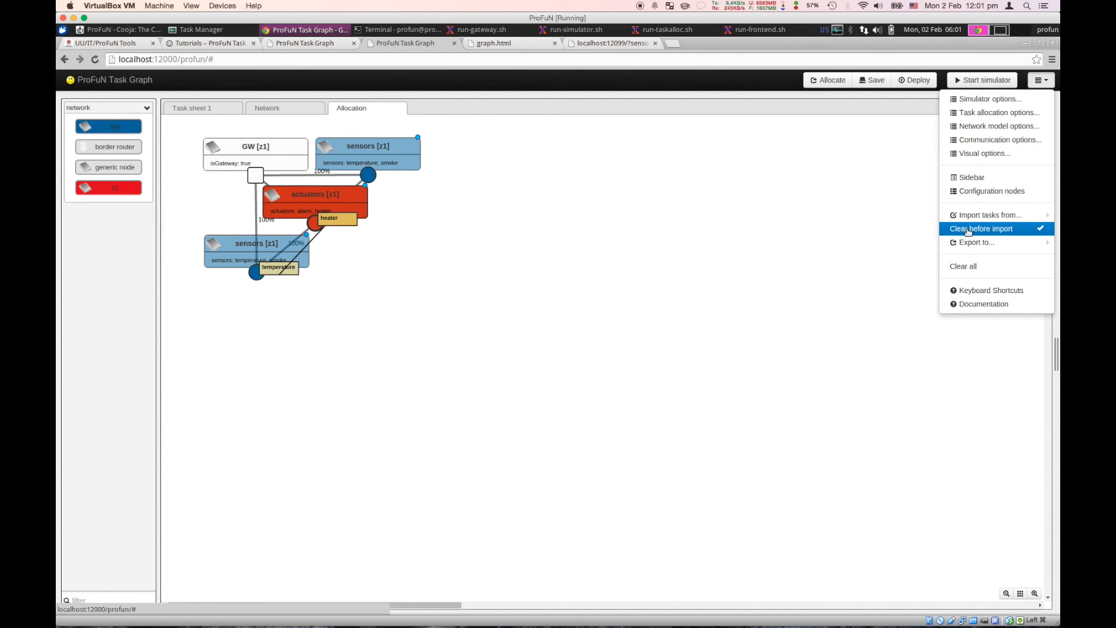
pyautogui.moveTo(991, 246)
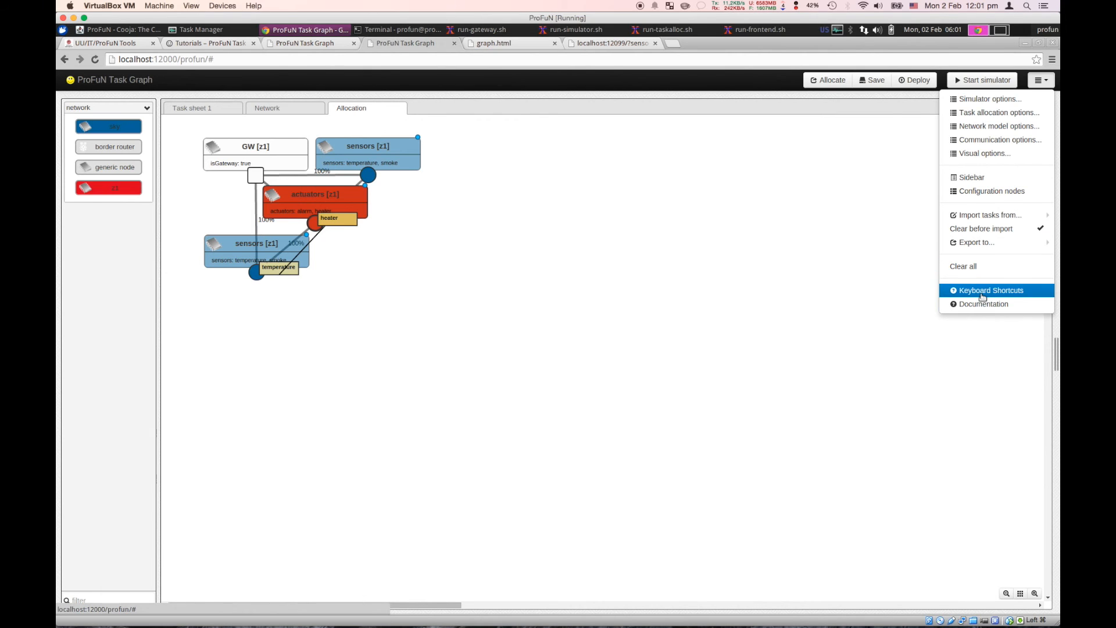
pyautogui.click(983, 295)
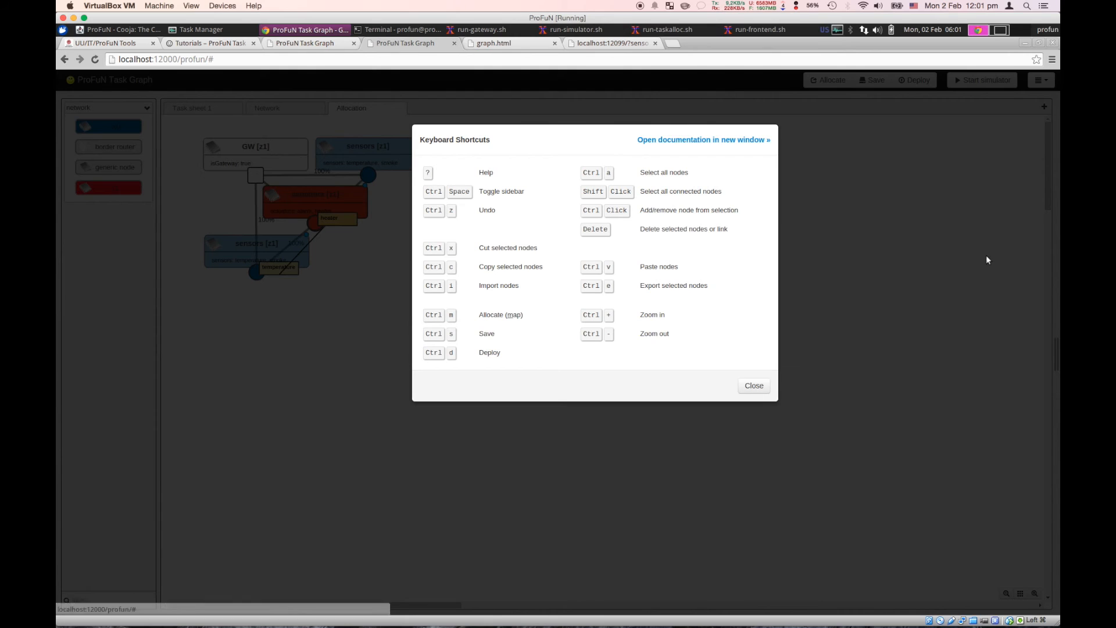
pyautogui.click(754, 384)
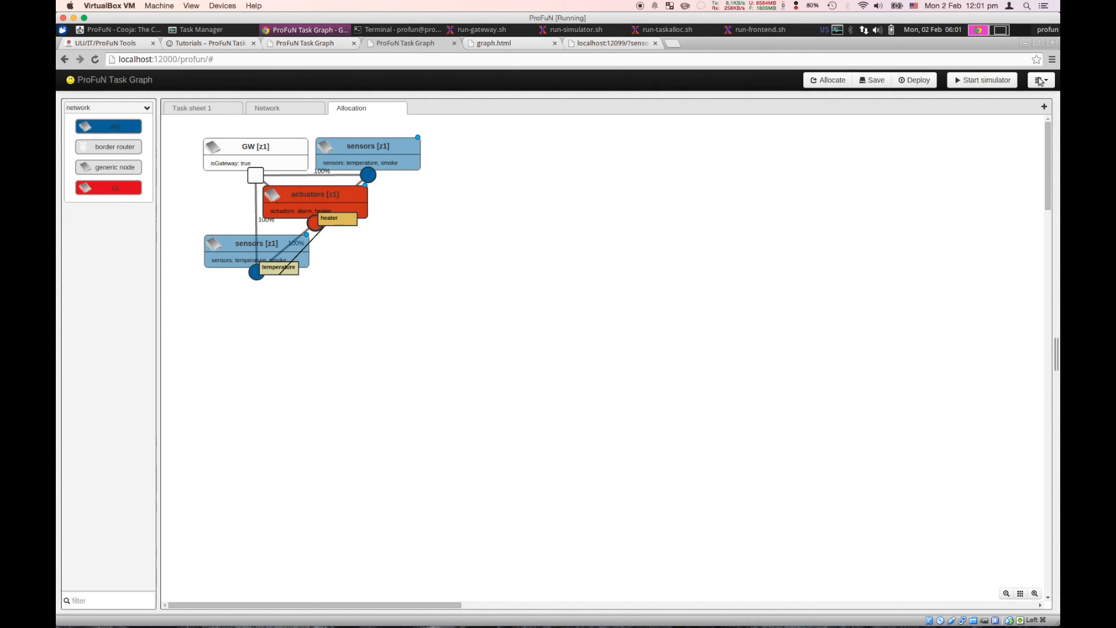
# Open the ProFuN Task Graph documentation and read through the "More advanced task graphs" tutorial
pyautogui.click(1041, 81)
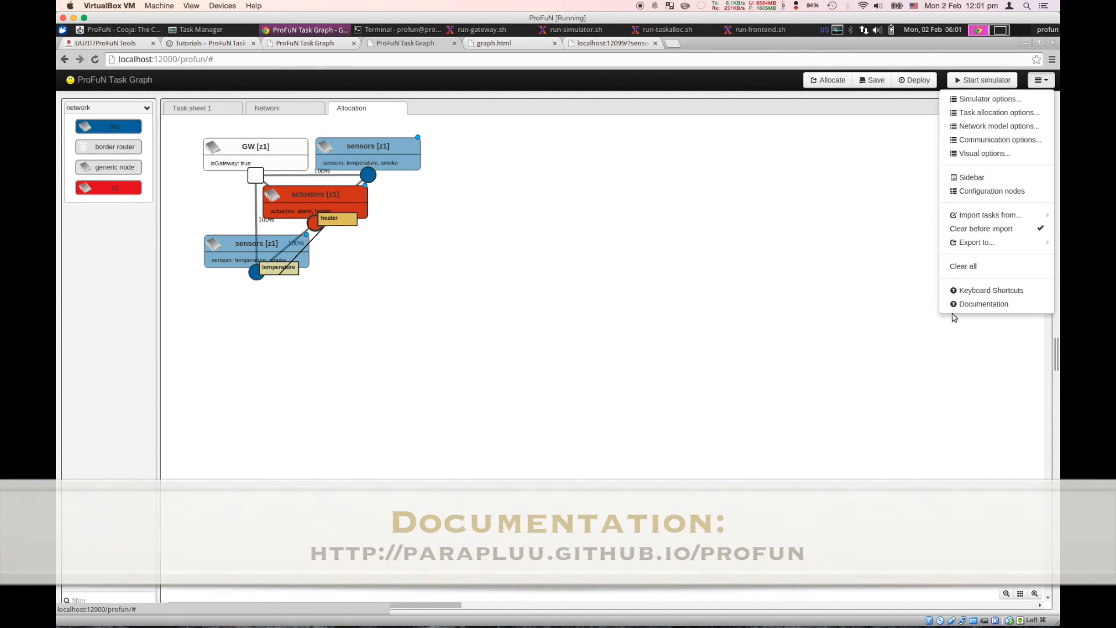
pyautogui.click(963, 308)
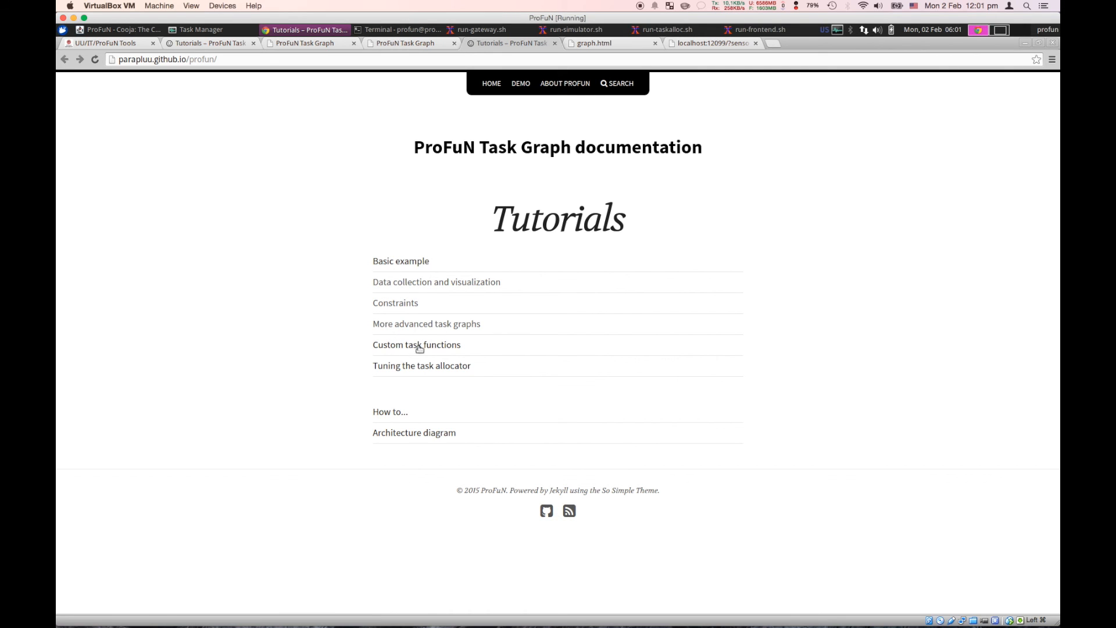
pyautogui.click(437, 325)
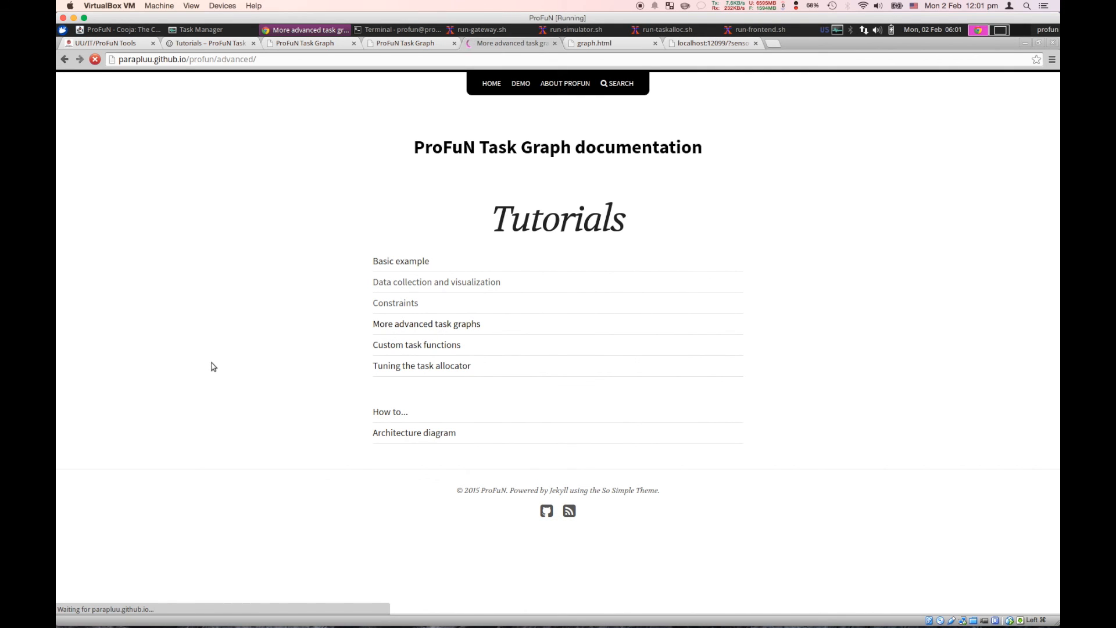
pyautogui.scroll(-4, 247, 325)
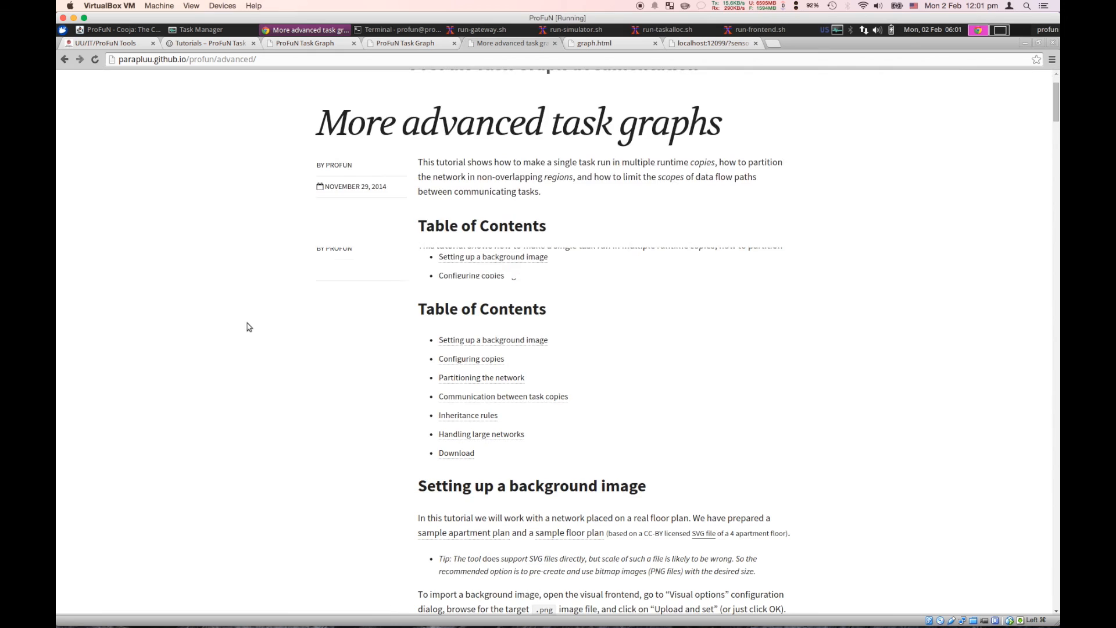
# Read the tutorial's sections on setting up a background image and configuring copies
pyautogui.scroll(-7, 247, 326)
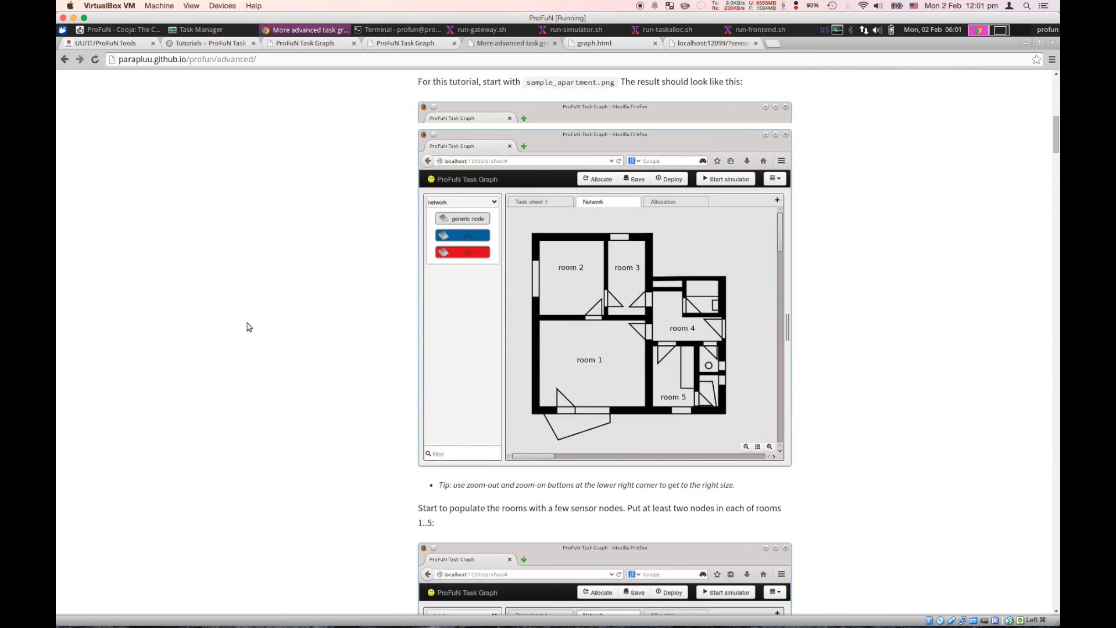
pyautogui.scroll(-8, 250, 327)
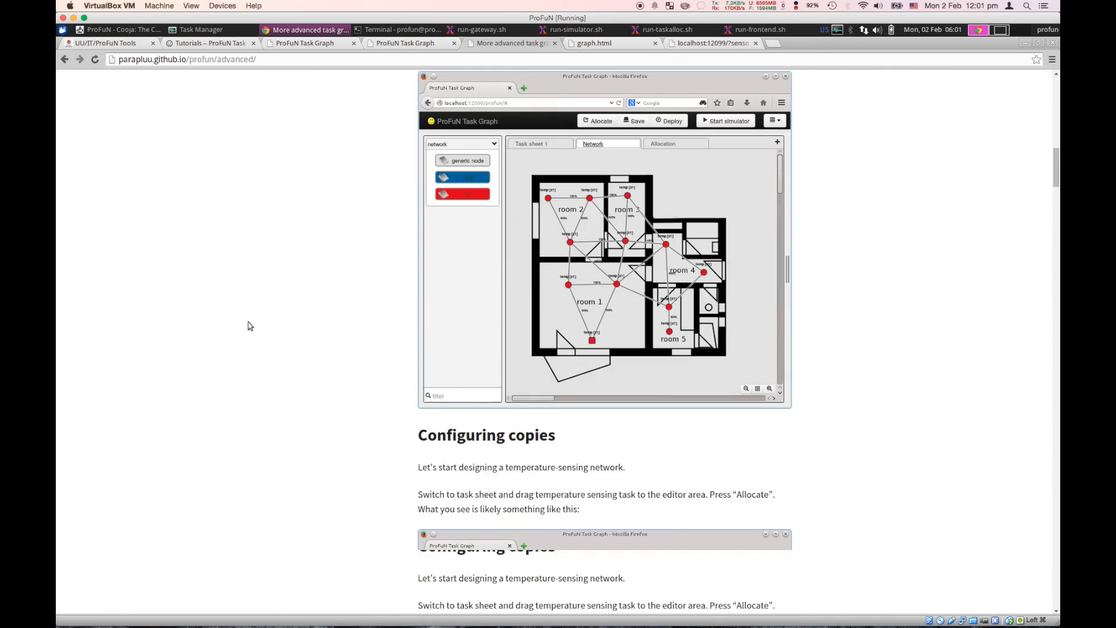
pyautogui.scroll(-5, 250, 326)
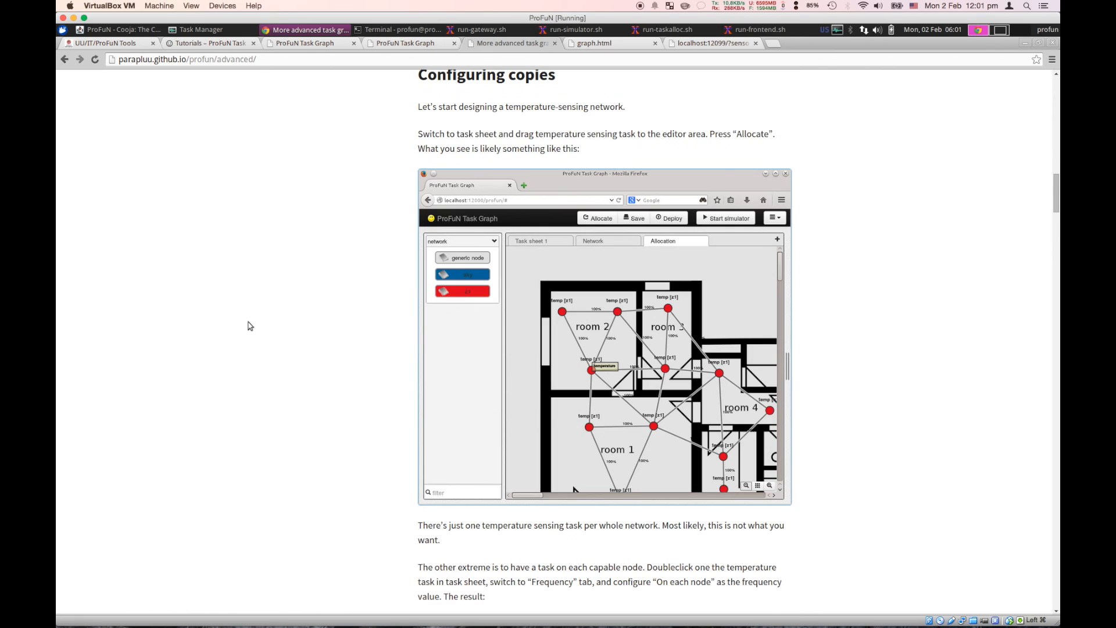
# Return to the documentation's tutorial overview, view the architecture diagram and close it
pyautogui.click(65, 59)
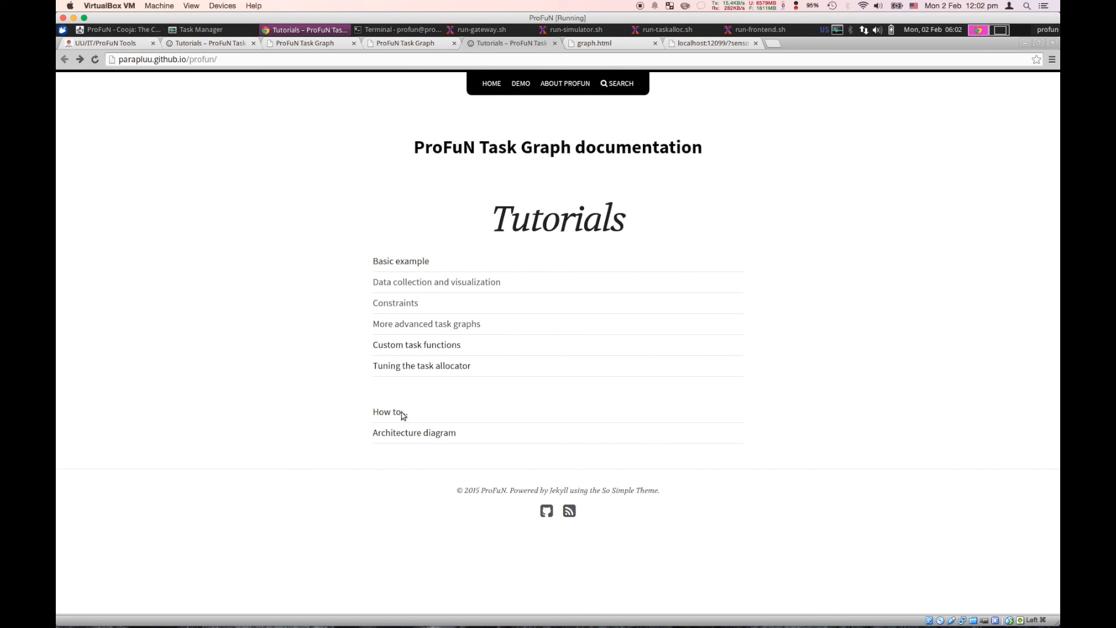
pyautogui.click(437, 437)
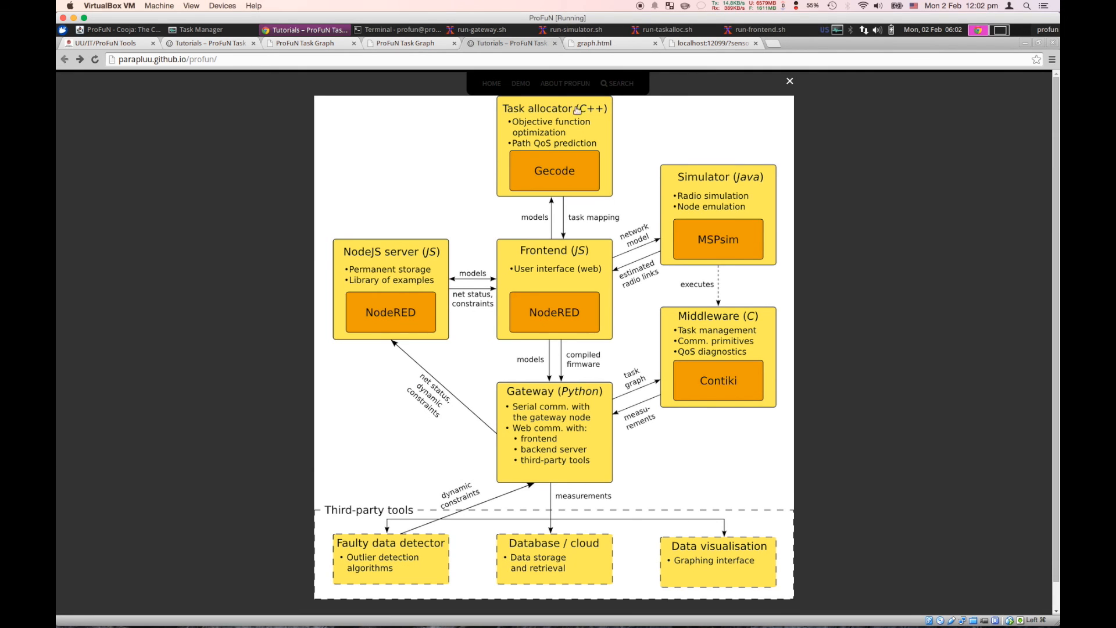
pyautogui.click(202, 321)
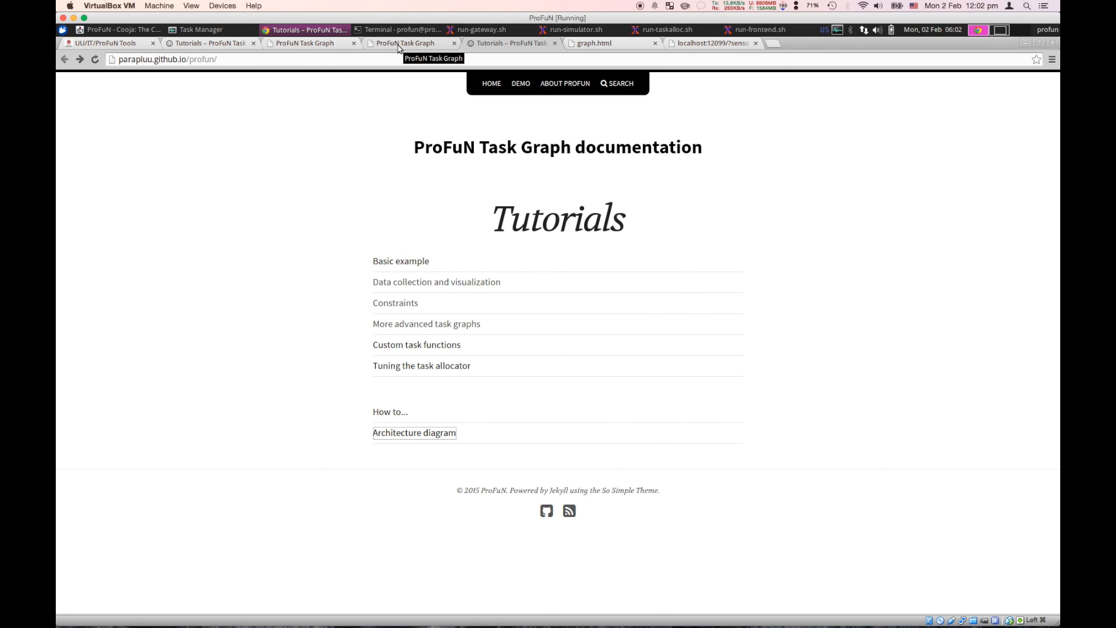
# Look over the ProFuN Tools page, highlighting the public preview and documentation links for ProFuN Task Graph
pyautogui.click(118, 44)
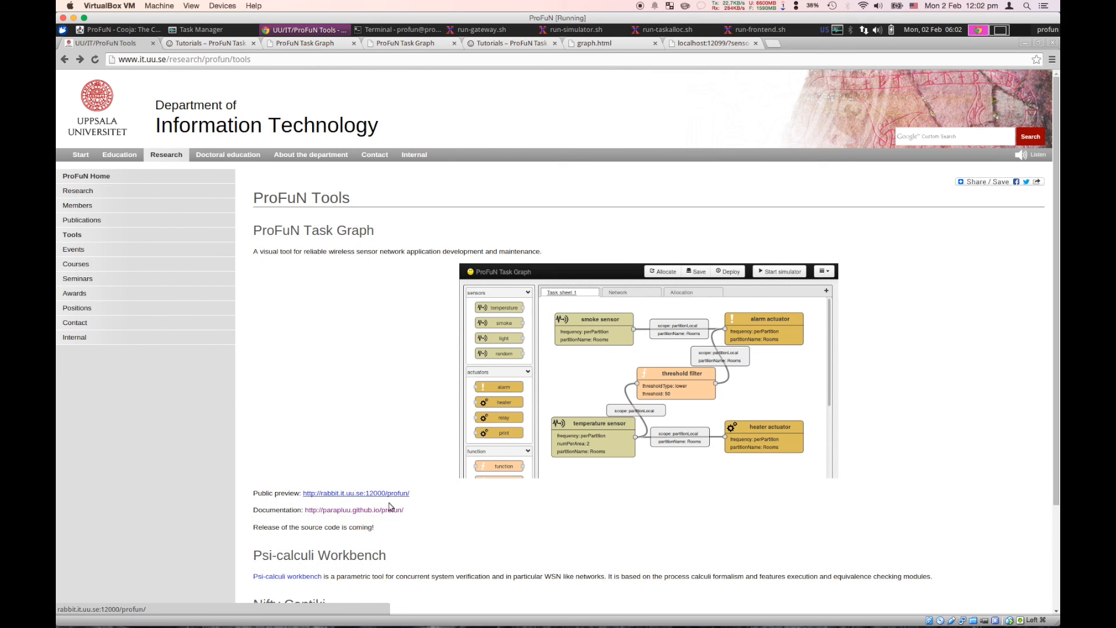
pyautogui.moveTo(414, 516); pyautogui.dragTo(295, 492)
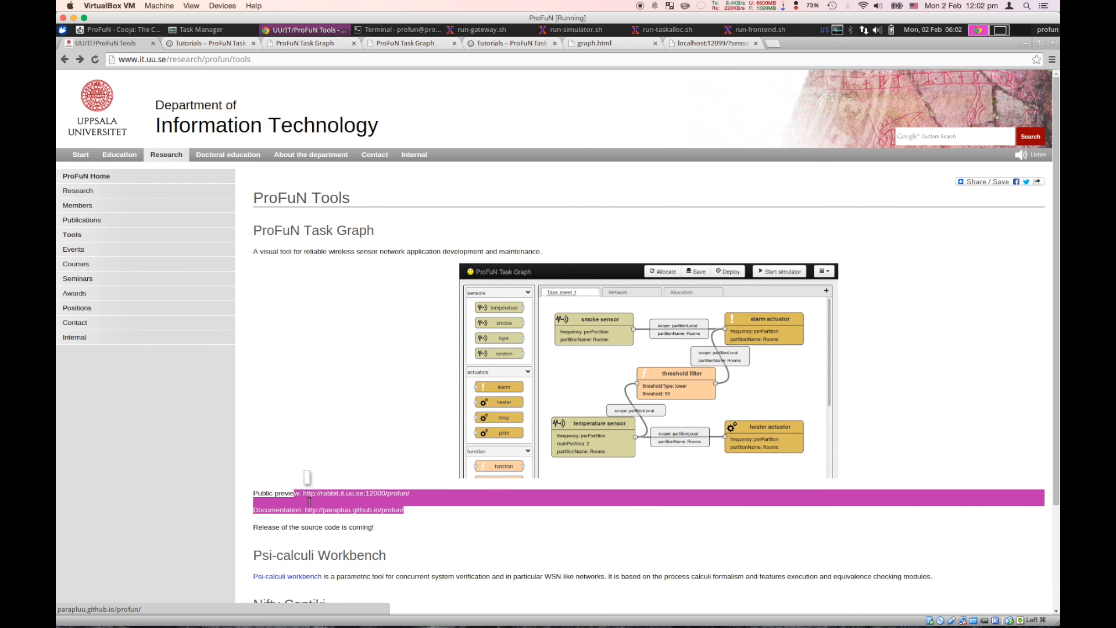
pyautogui.click(279, 485)
pyautogui.scroll(-3, 282, 462)
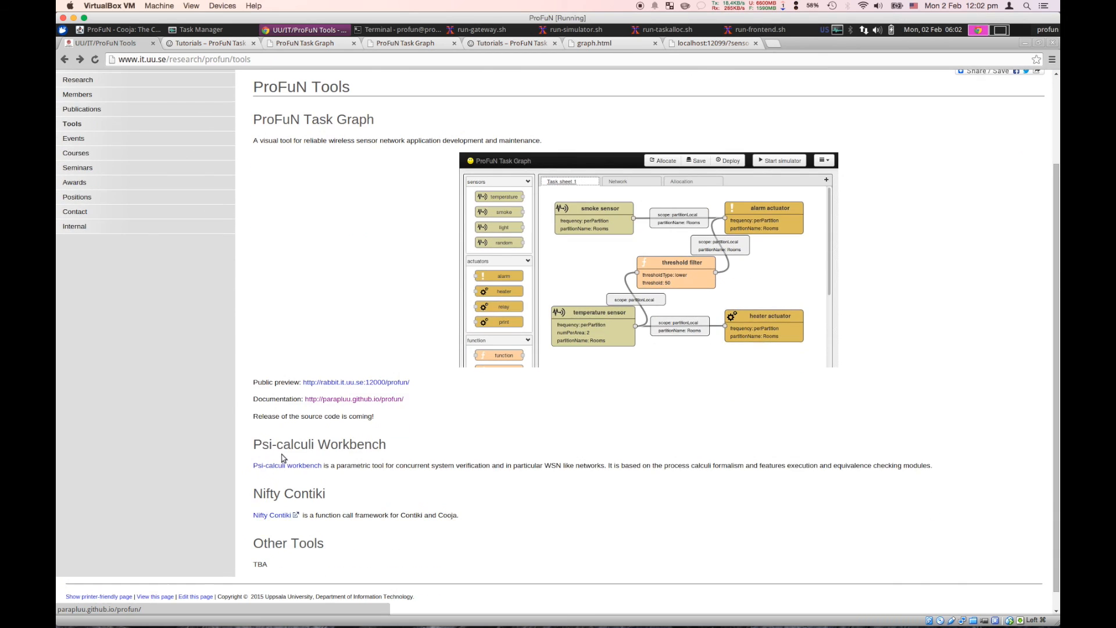
pyautogui.scroll(3, 283, 458)
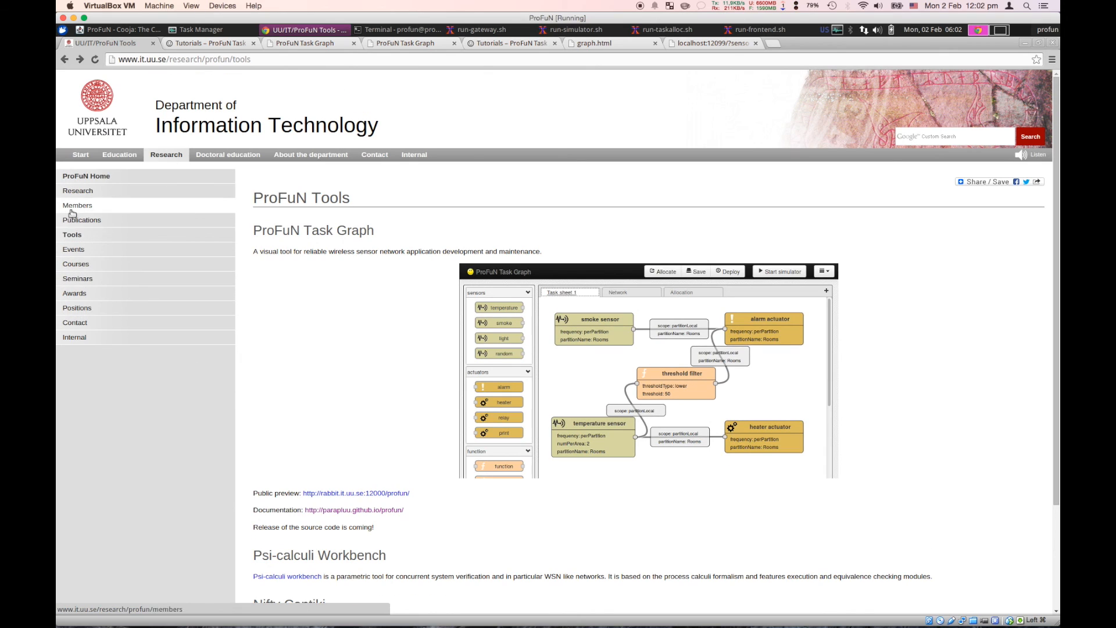
# View the ProFuN project's Publications and Members pages and open its Contact page
pyautogui.click(77, 221)
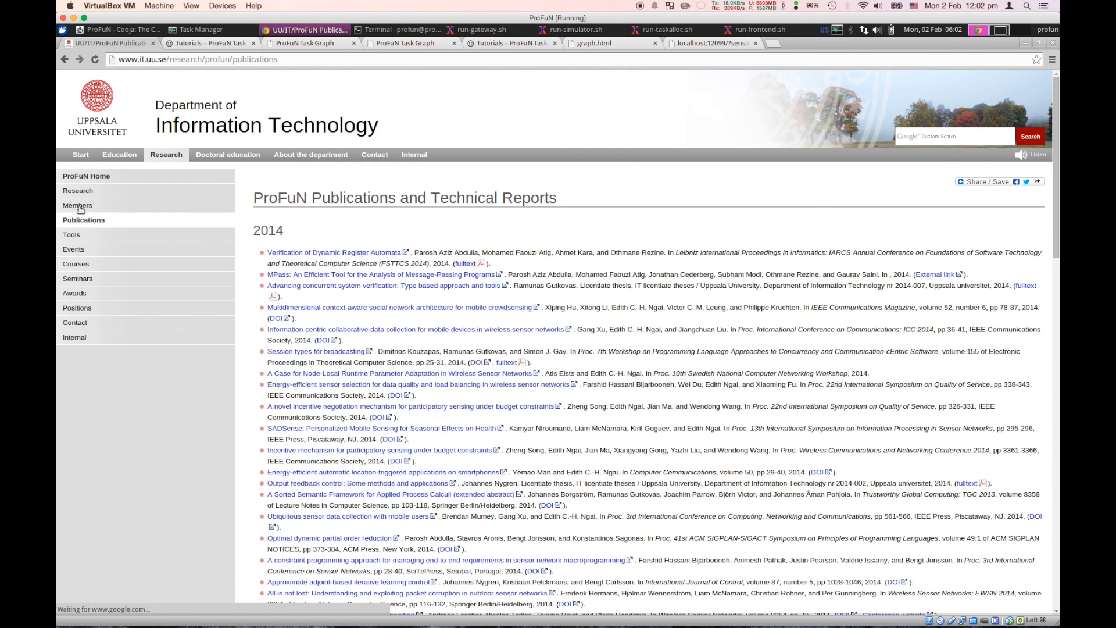
pyautogui.click(79, 207)
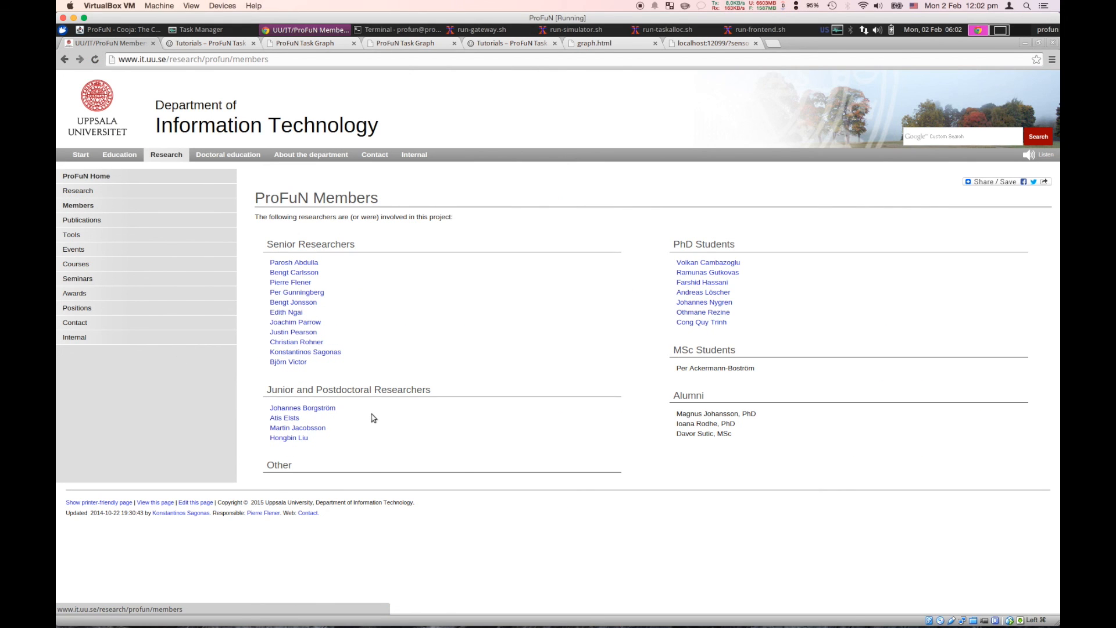
pyautogui.click(75, 323)
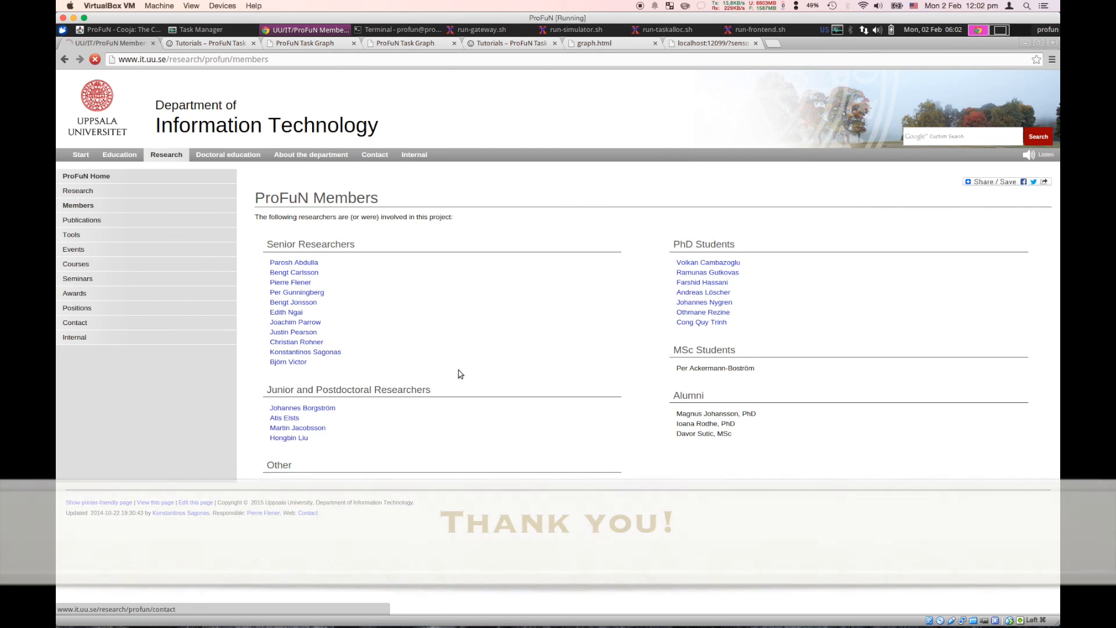